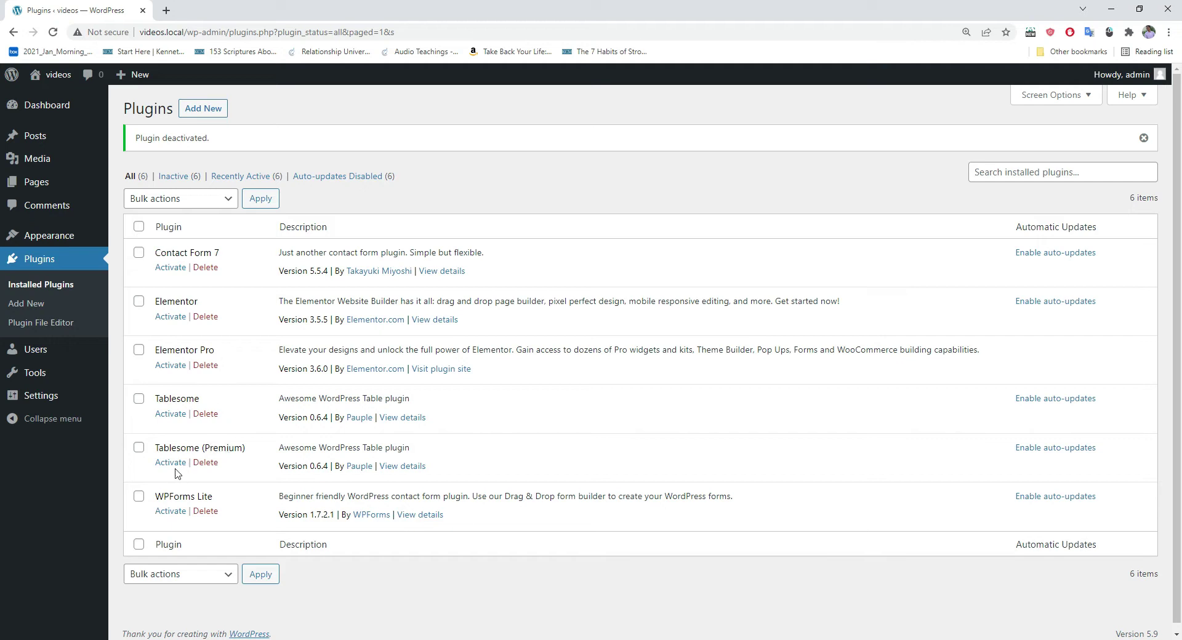
# Step: Activate Tablesome (Premium), then return to Installed Plugins and activate Contact Form 7
pyautogui.click(171, 462)
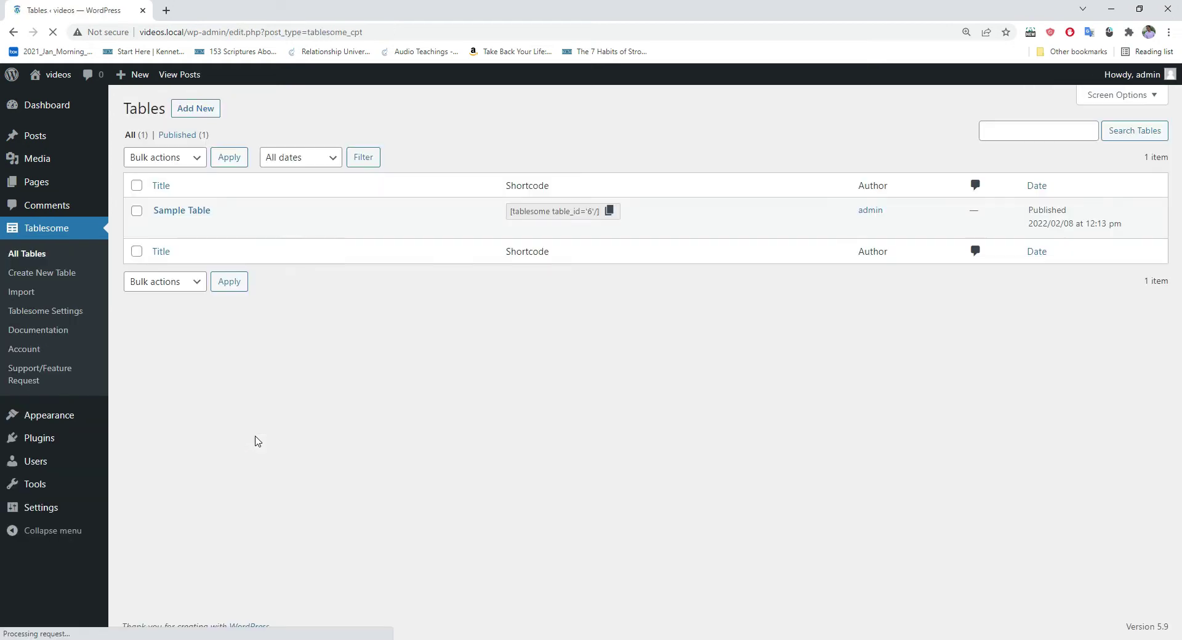
pyautogui.moveTo(52, 442)
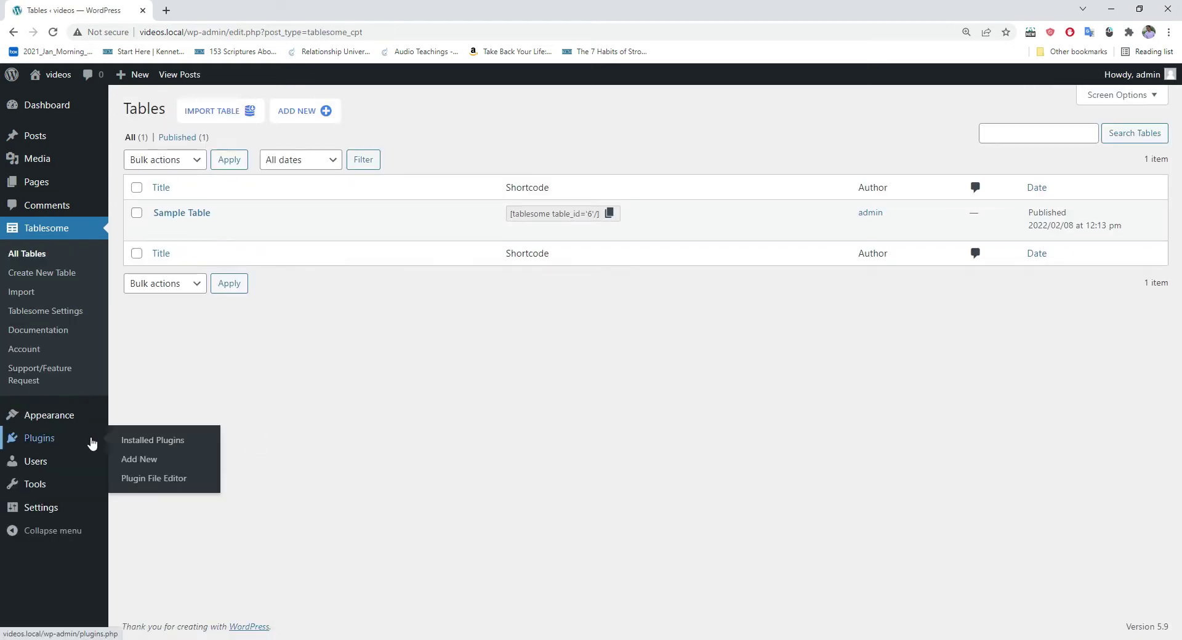
pyautogui.click(140, 440)
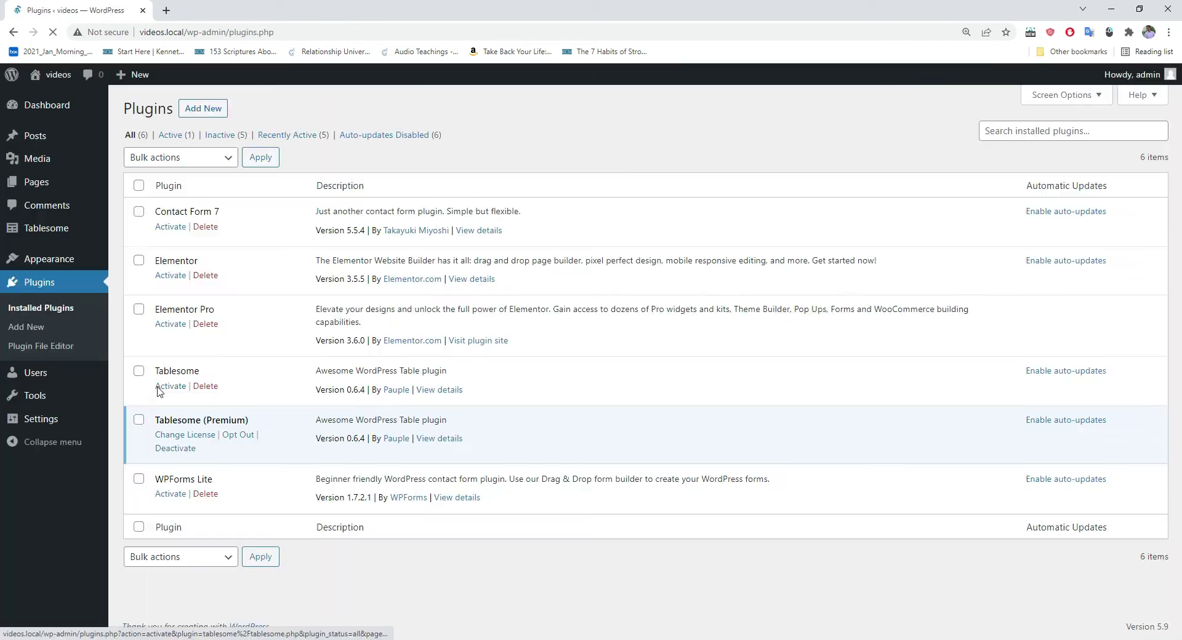
pyautogui.click(170, 227)
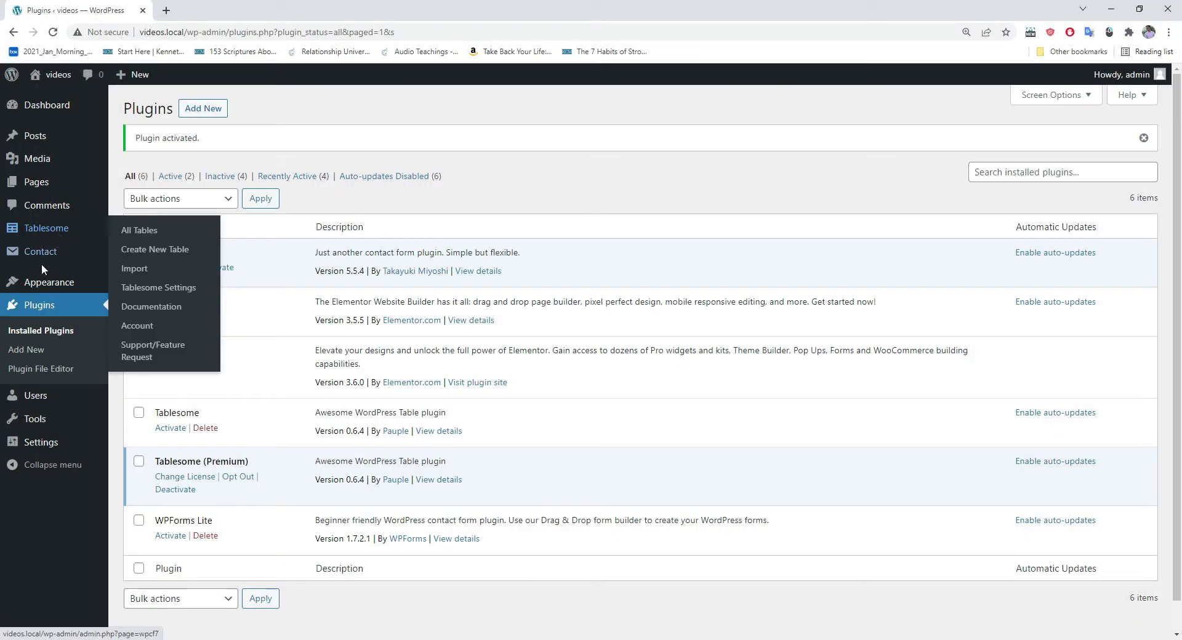
# Step: Choose Create New Table from the Tablesome admin menu
pyautogui.moveTo(53, 263)
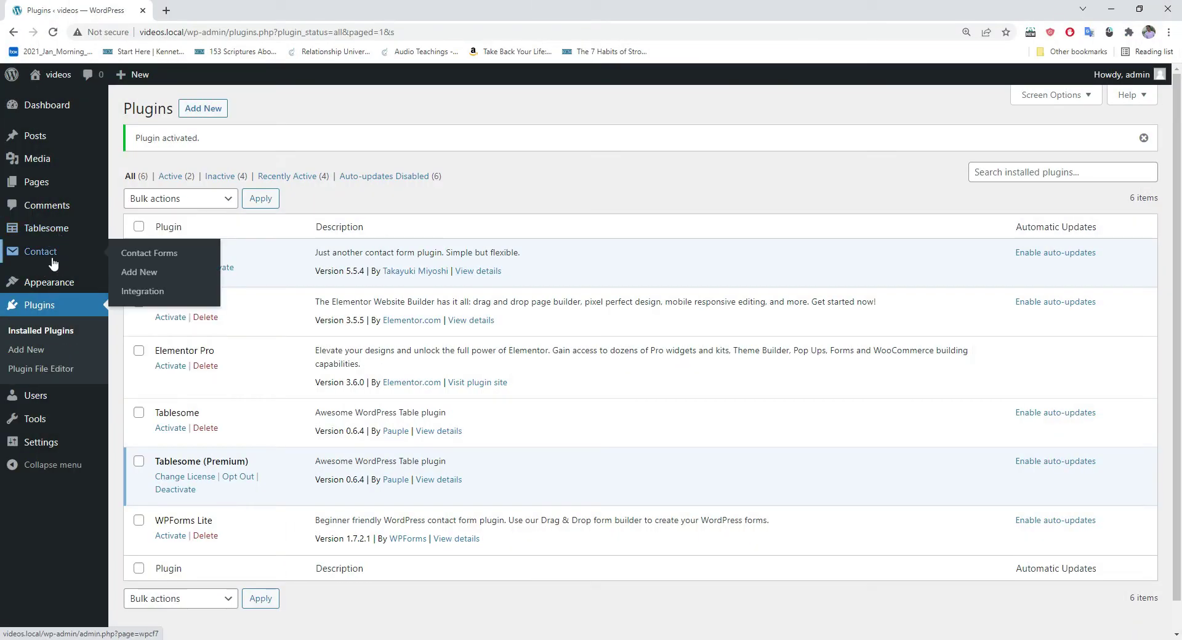
pyautogui.moveTo(44, 231)
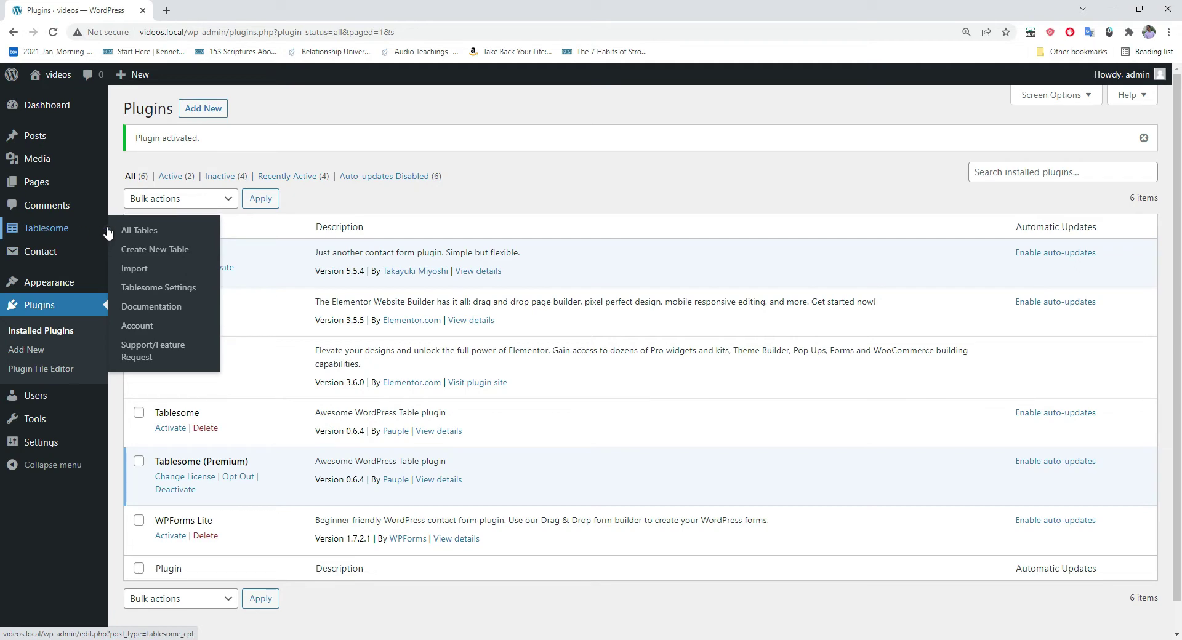
pyautogui.click(158, 252)
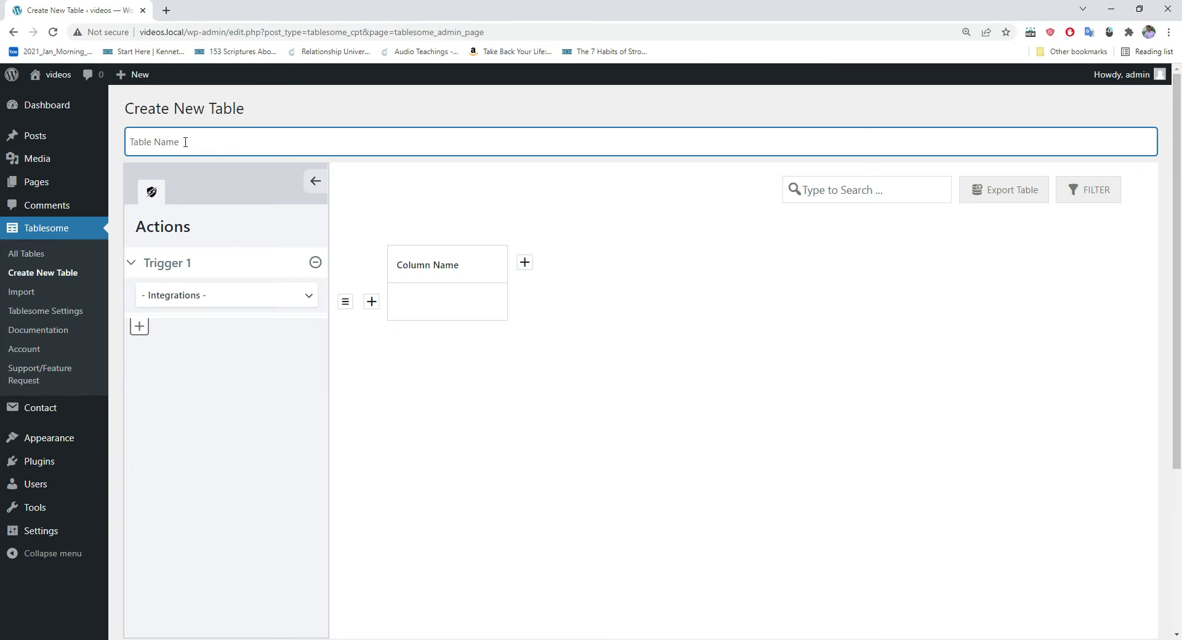
# Step: Name the table Forms-Mailchimp and trigger it on Contact Form 7 submissions of Contact form 1
pyautogui.write('Forms-Mailchimp')
pyautogui.click(192, 302)
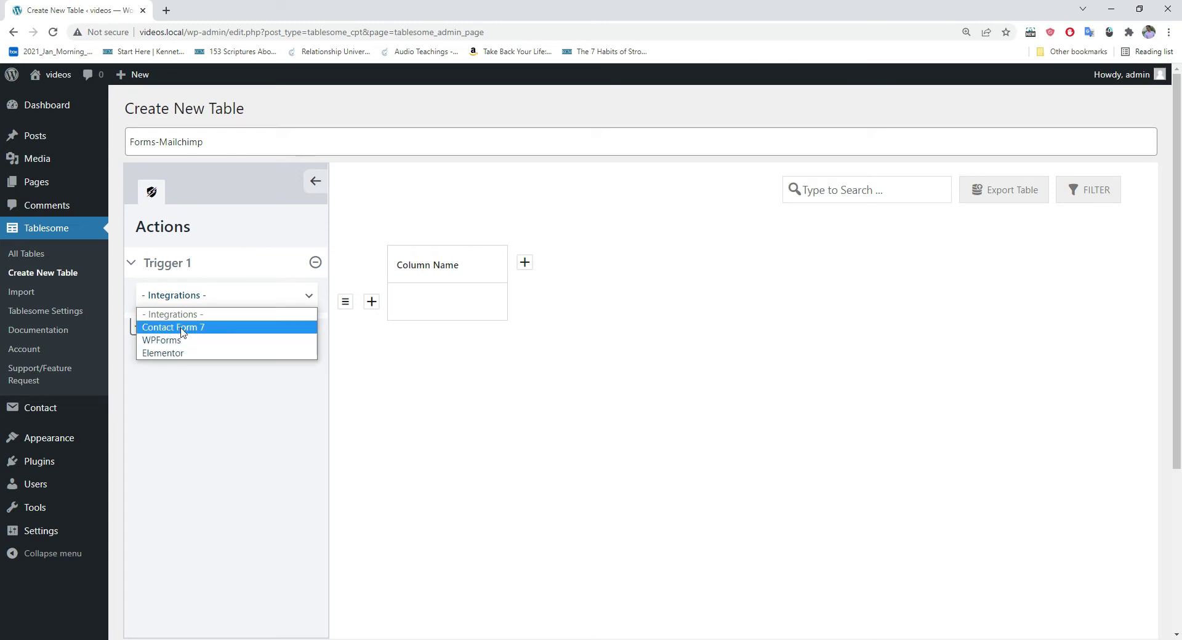
pyautogui.click(179, 327)
pyautogui.scroll(-1, 232, 290)
pyautogui.click(190, 263)
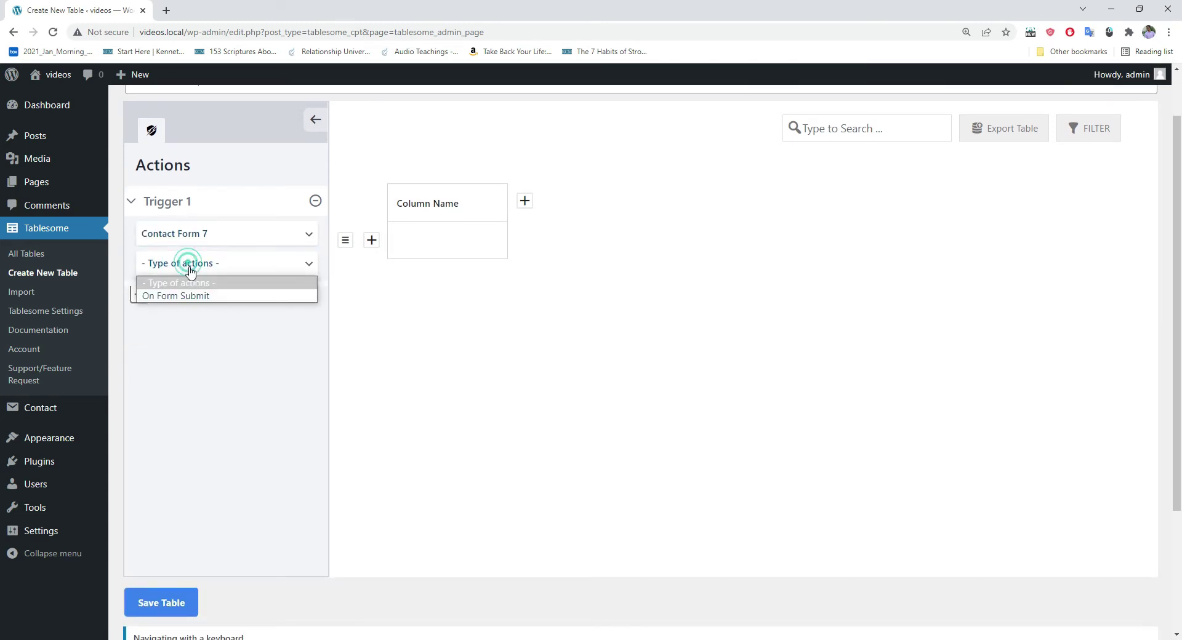
pyautogui.click(182, 298)
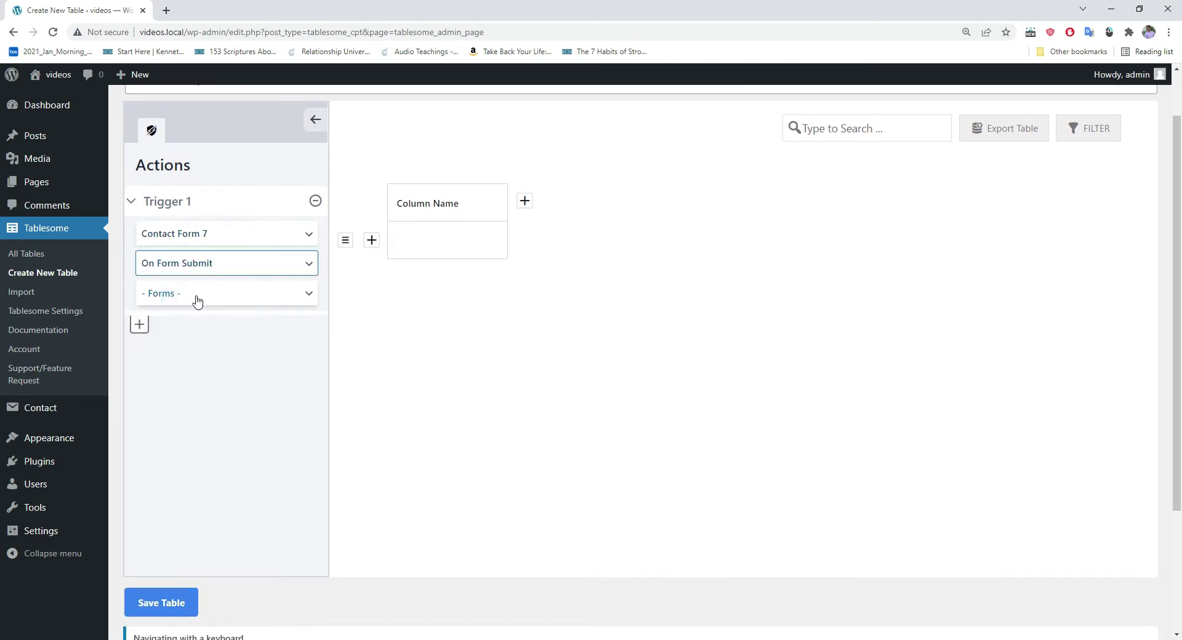
pyautogui.click(193, 297)
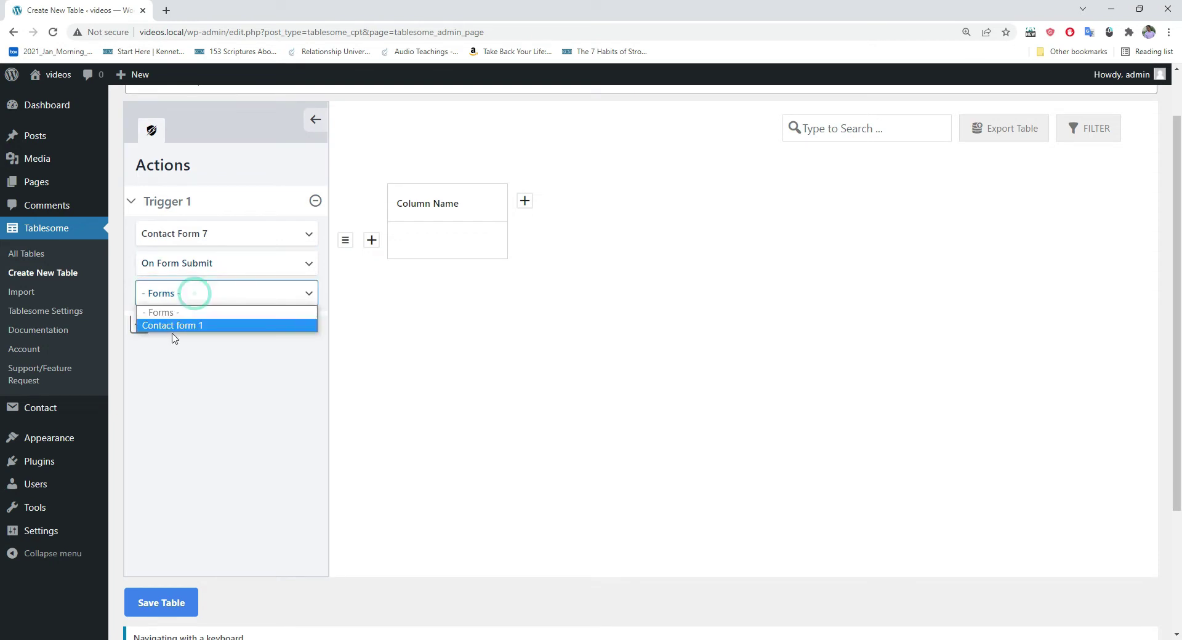
pyautogui.click(183, 330)
# Step: Set the action integration to Mailchimp, save the table, and dismiss the confirmation
pyautogui.scroll(-1, 185, 324)
pyautogui.click(185, 291)
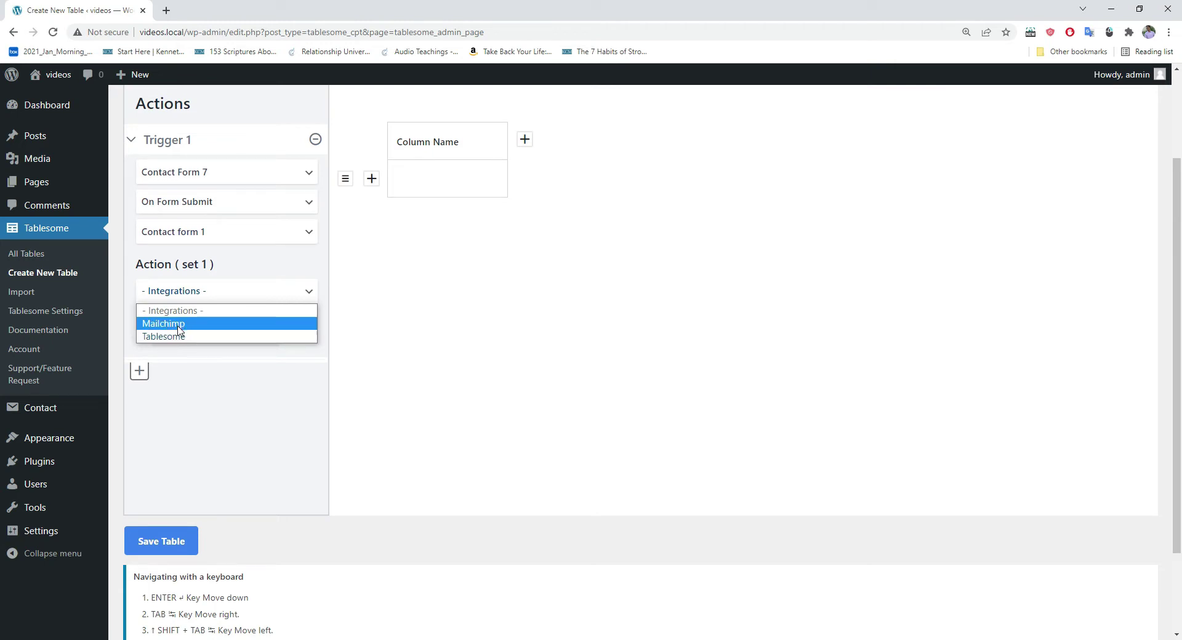
pyautogui.click(175, 323)
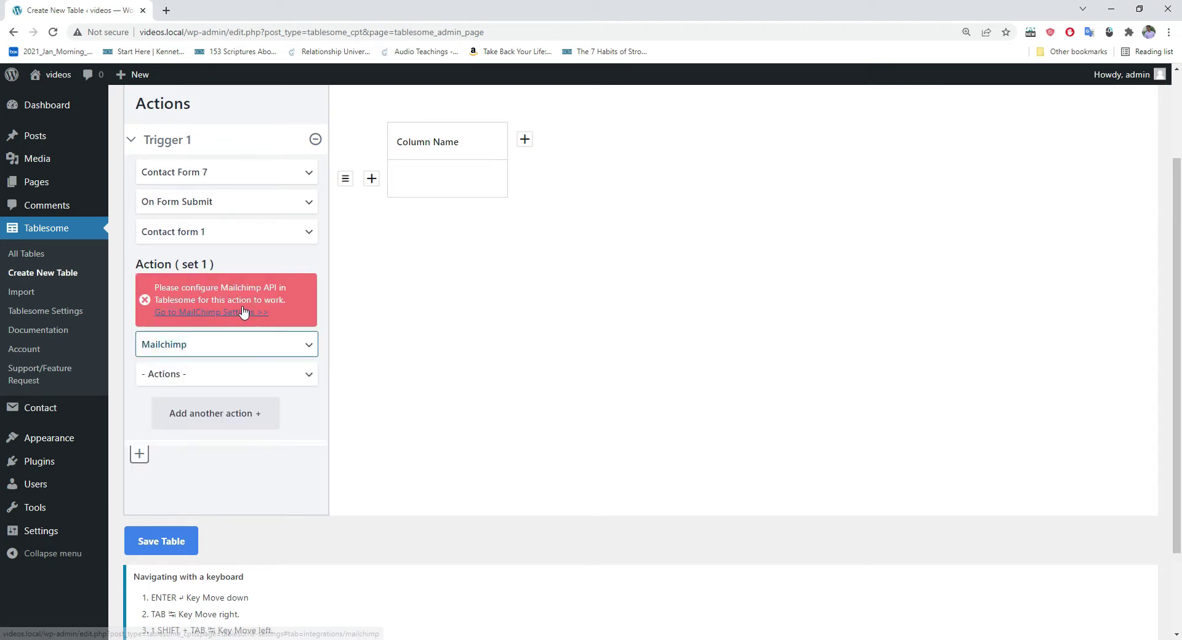
pyautogui.scroll(-1, 243, 312)
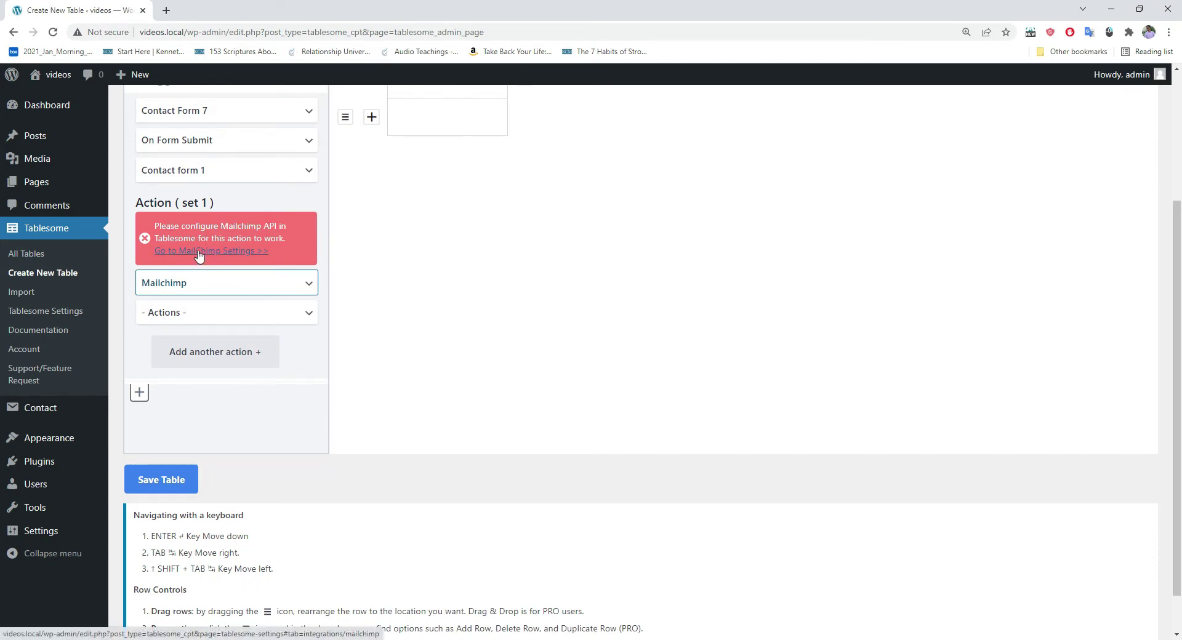
pyautogui.scroll(-1, 246, 366)
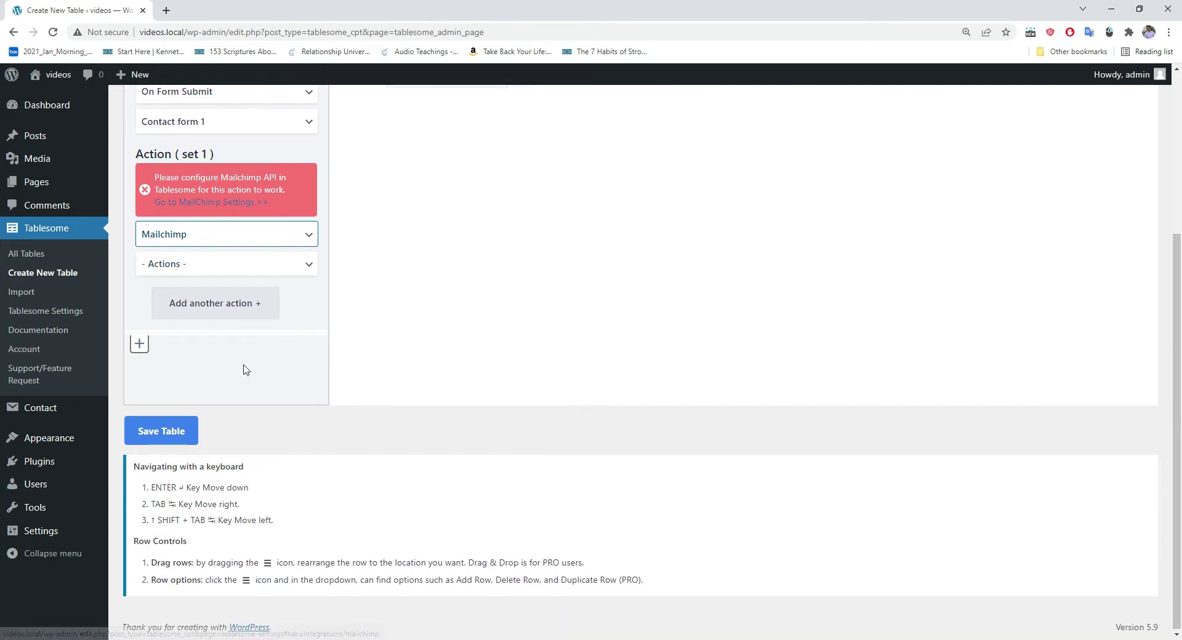
pyautogui.click(177, 435)
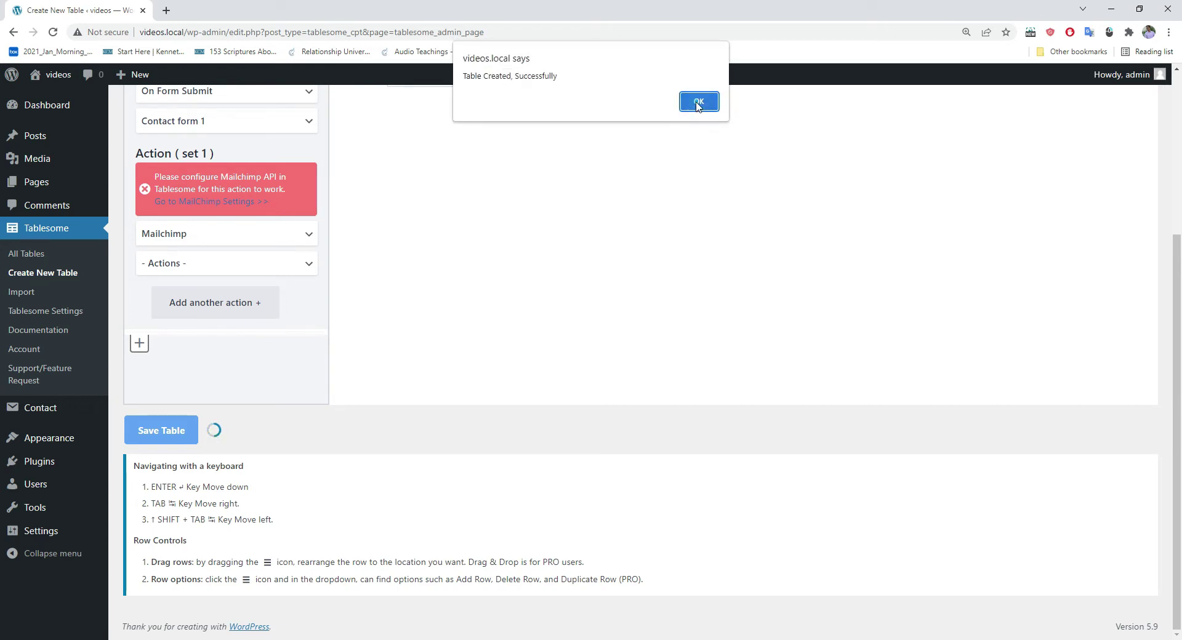
pyautogui.click(698, 102)
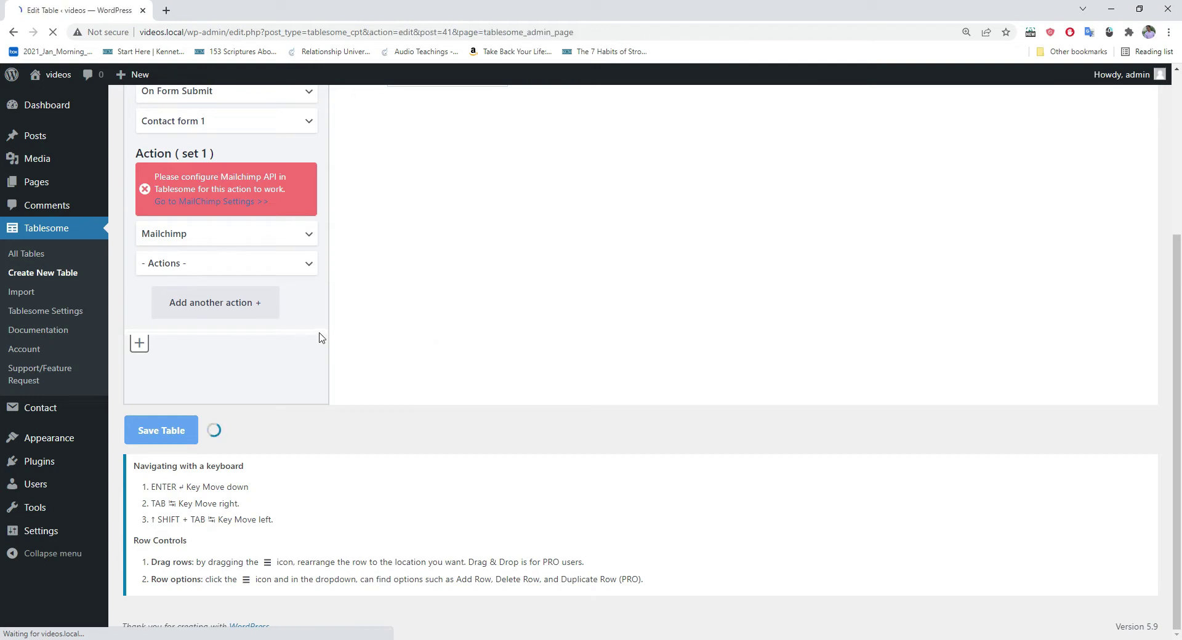
pyautogui.scroll(-2, 185, 357)
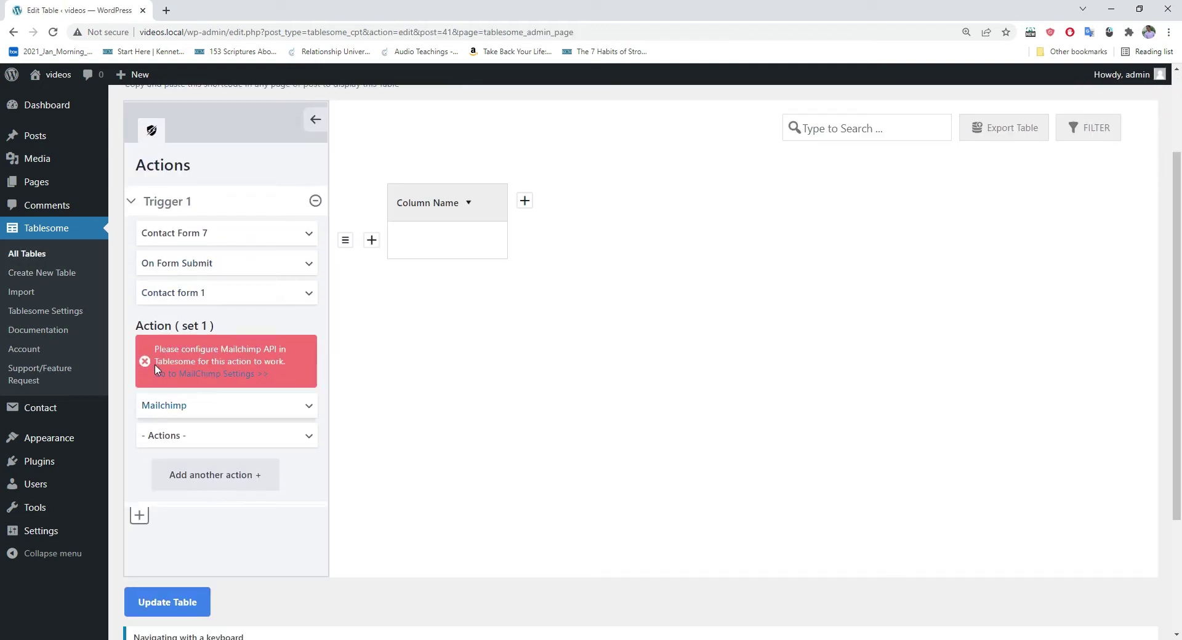
# Step: Open Tablesome's Mailchimp settings, then search 'mailchimp' in a new tab and open the official site
pyautogui.click(203, 375)
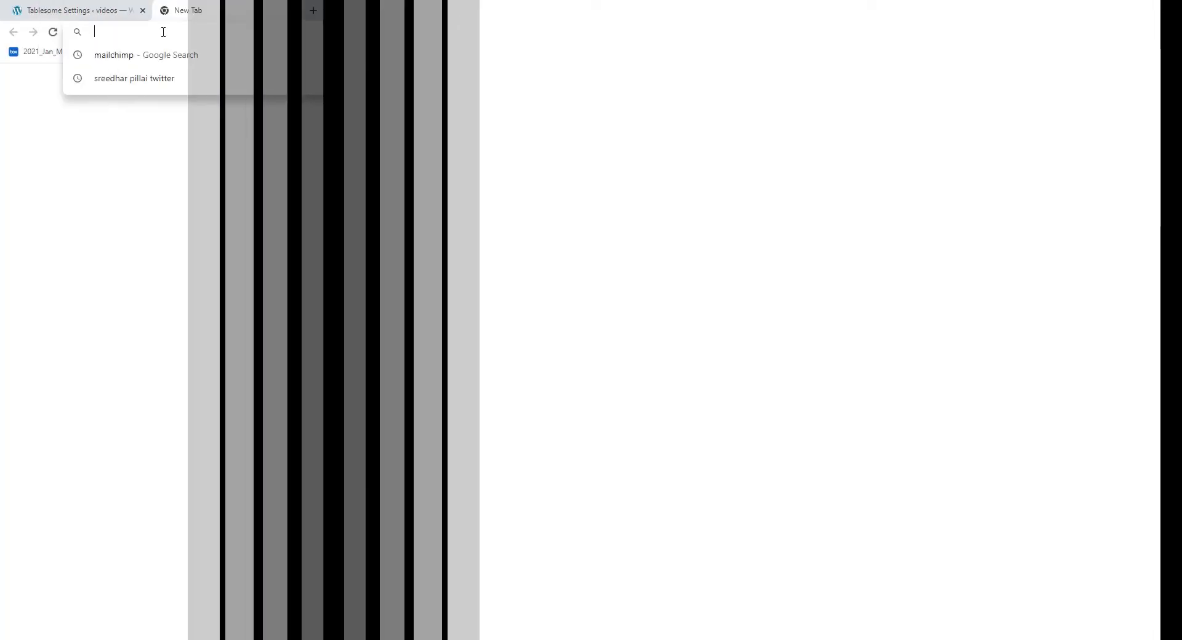
pyautogui.write('chimp')
pyautogui.press('Return')
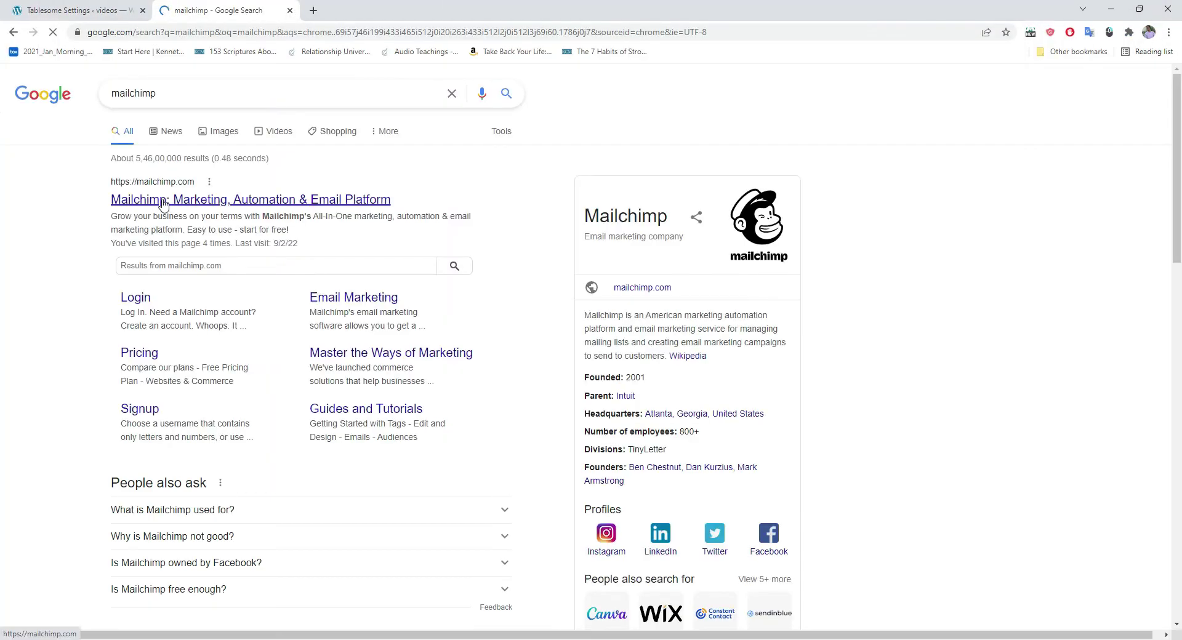
pyautogui.click(249, 198)
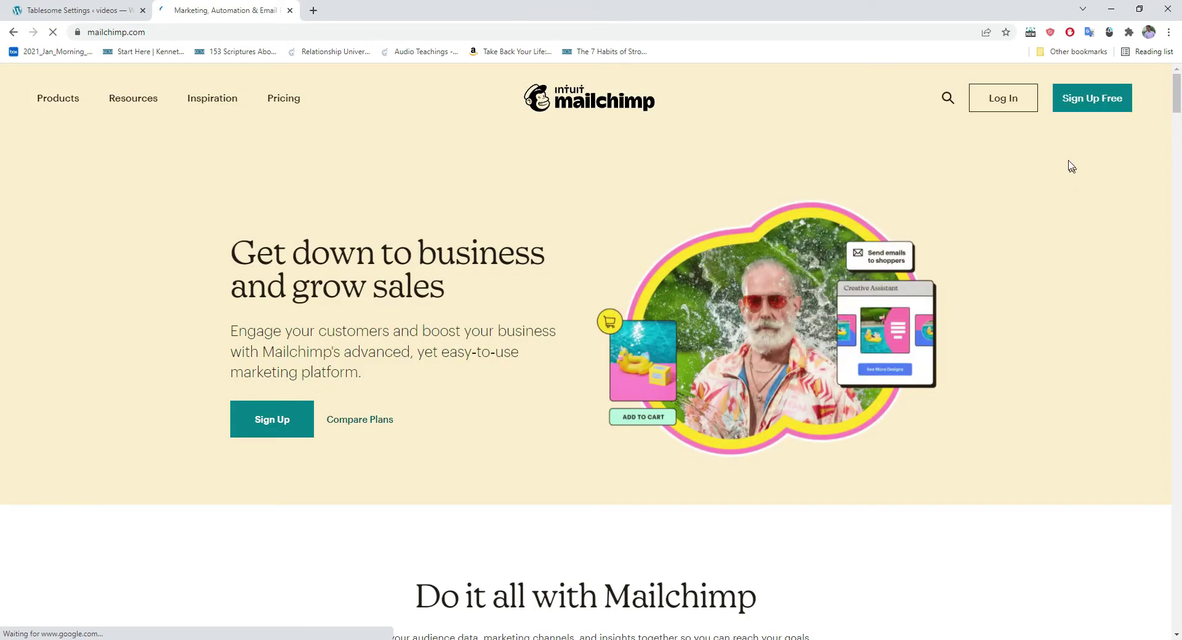
# Step: Log in to Mailchimp and open the Profile page from the account menu
pyautogui.click(998, 101)
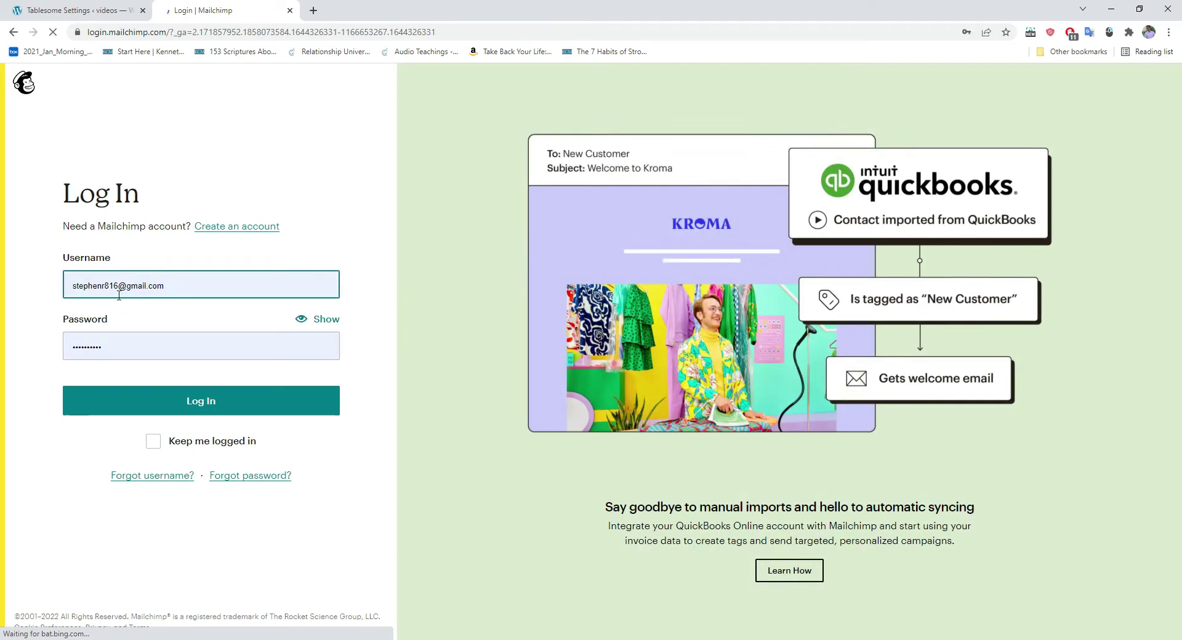
pyautogui.click(184, 408)
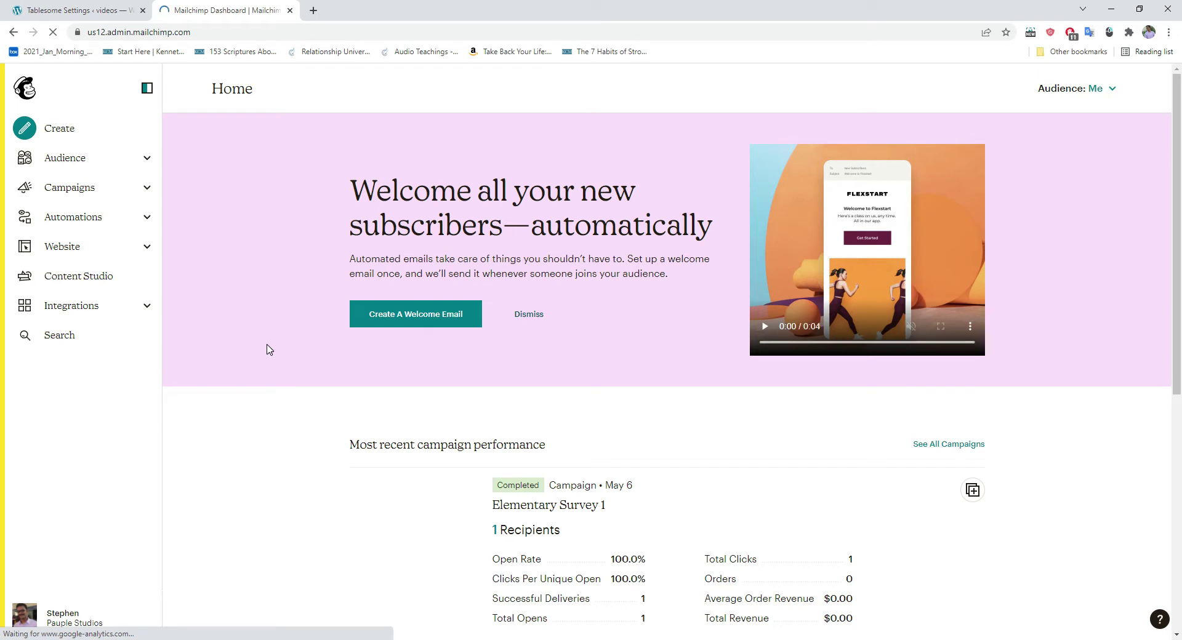
pyautogui.scroll(-1, 246, 431)
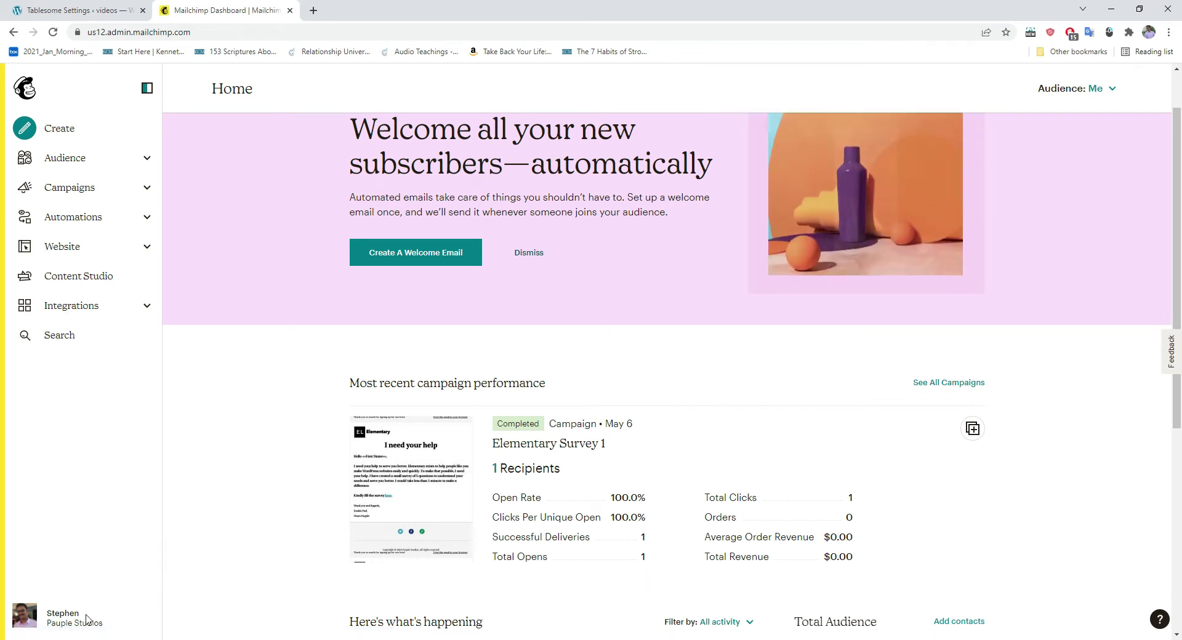
pyautogui.click(48, 617)
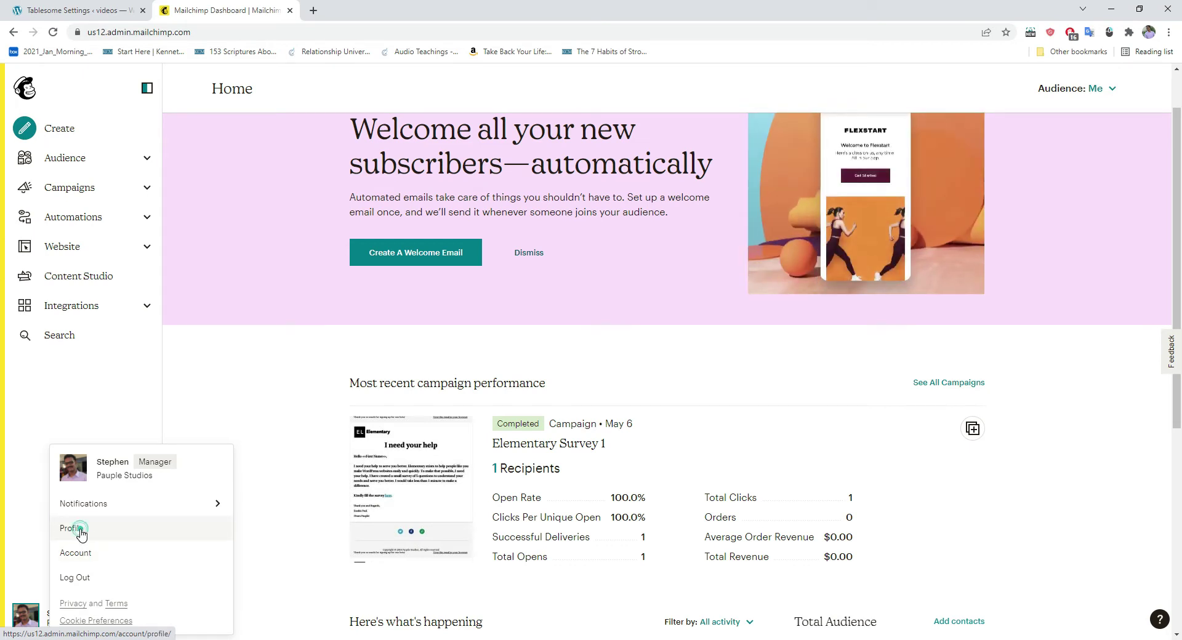
pyautogui.click(78, 533)
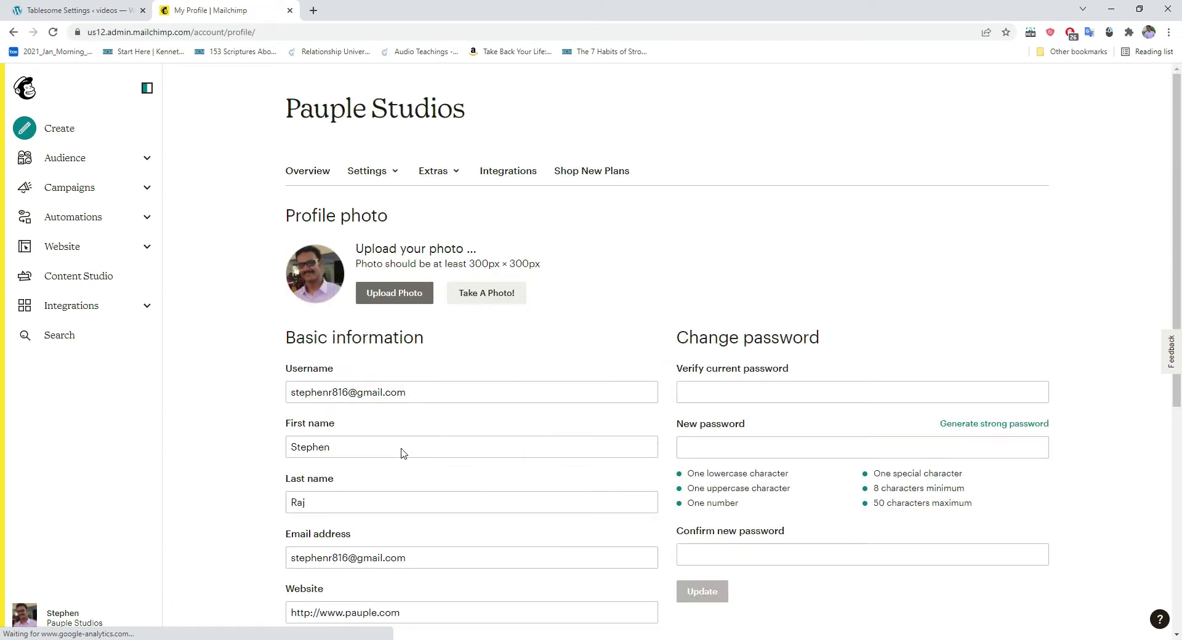
# Step: Copy the existing key from Mailchimp's Extras > API keys page
pyautogui.click(454, 177)
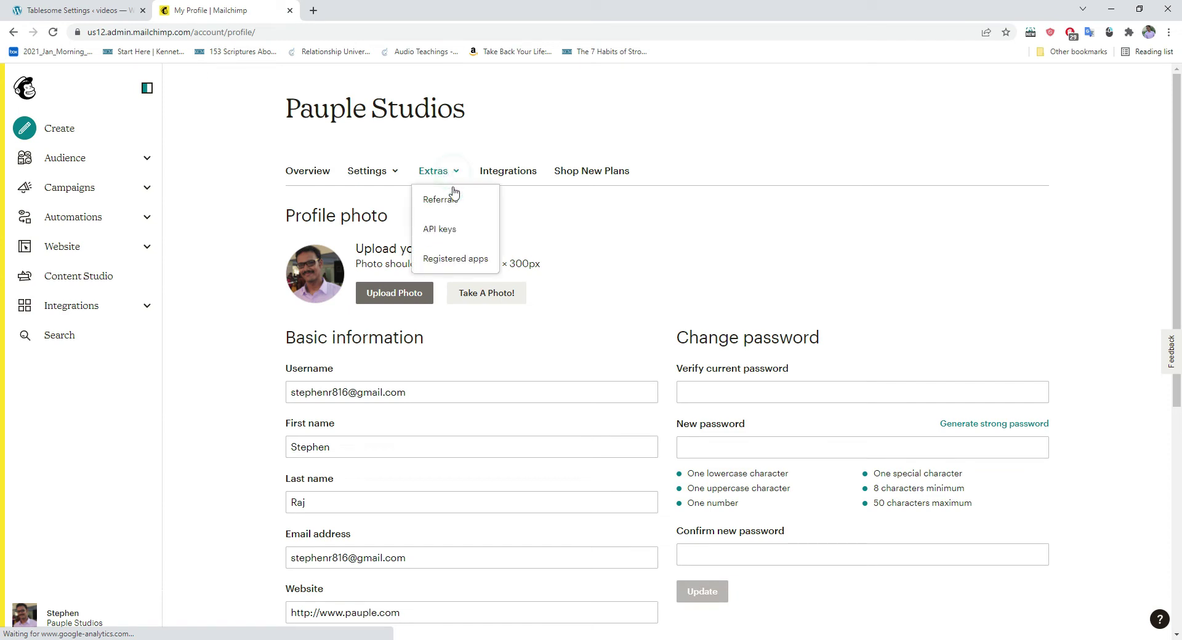
pyautogui.click(447, 232)
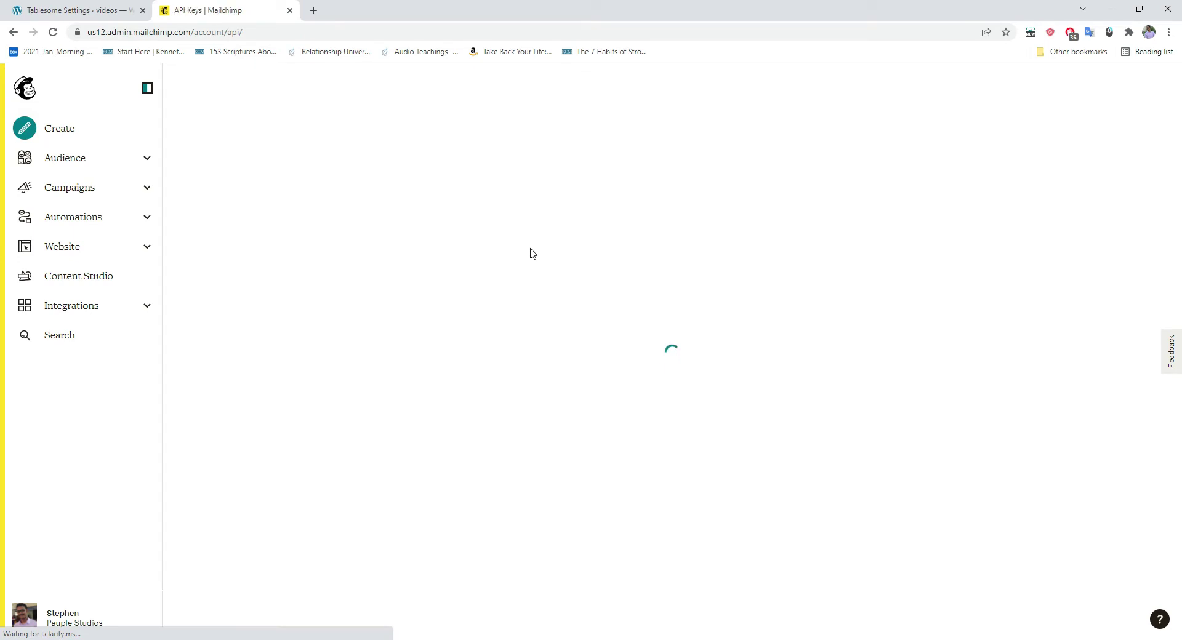
pyautogui.scroll(-3, 434, 277)
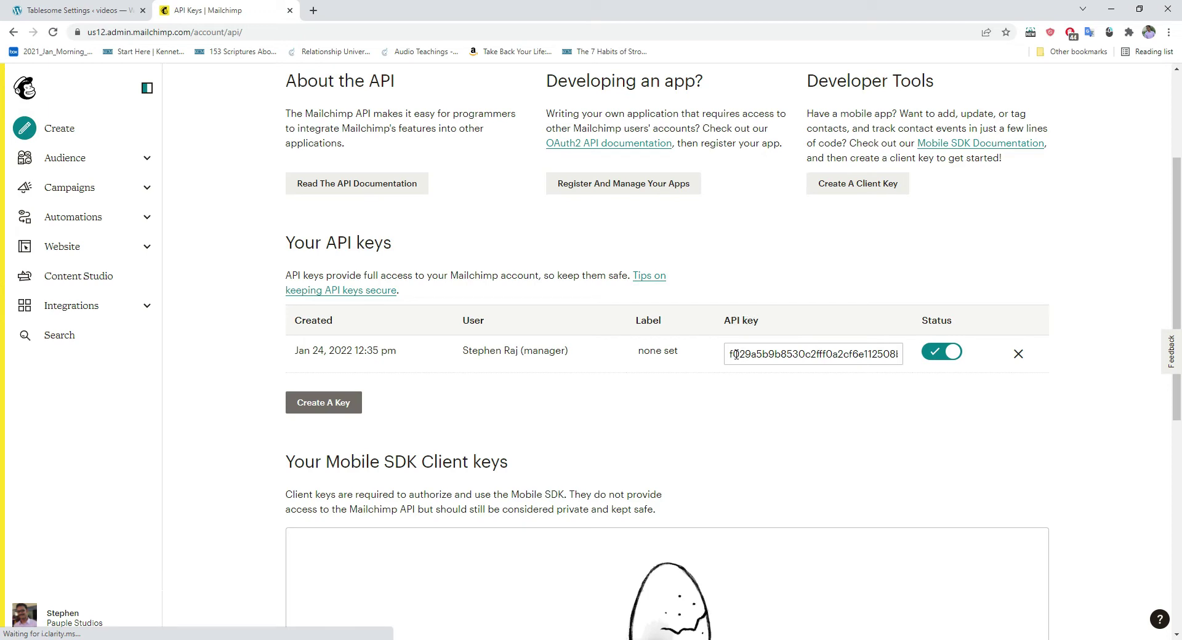
pyautogui.moveTo(729, 355); pyautogui.dragTo(896, 353)
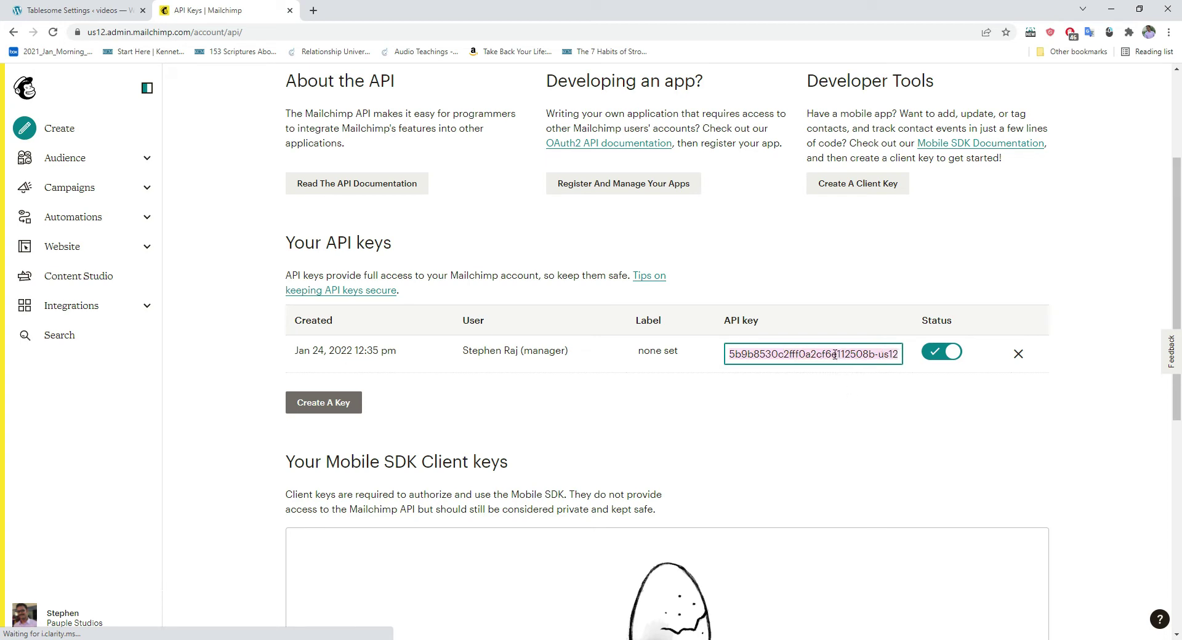
pyautogui.rightClick(831, 358)
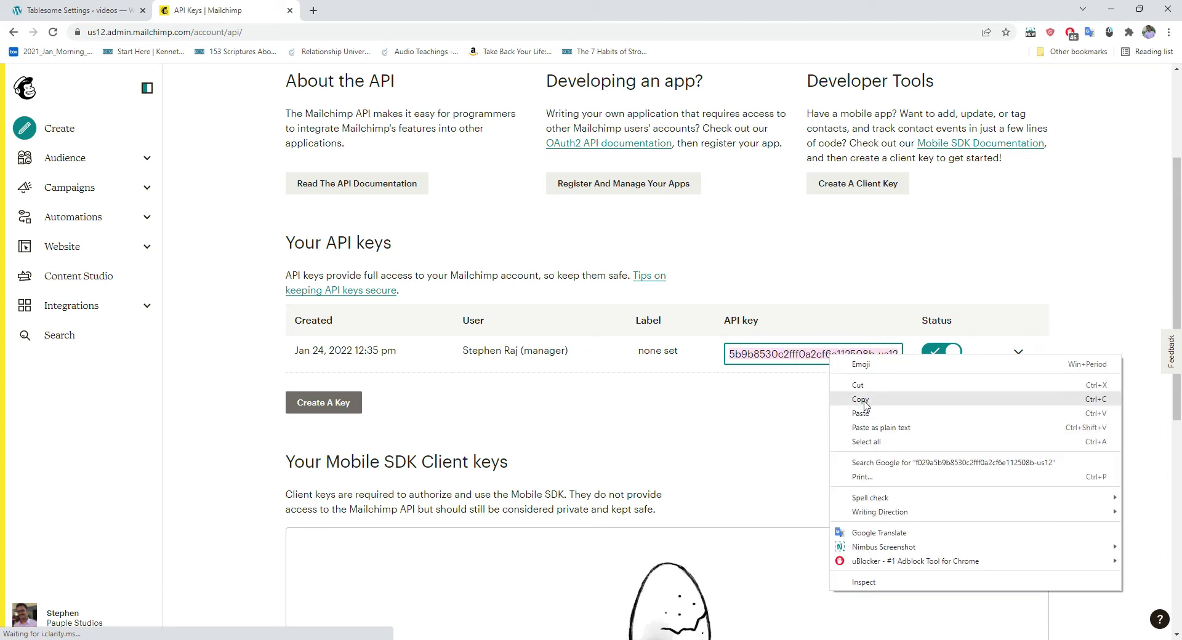
pyautogui.click(864, 405)
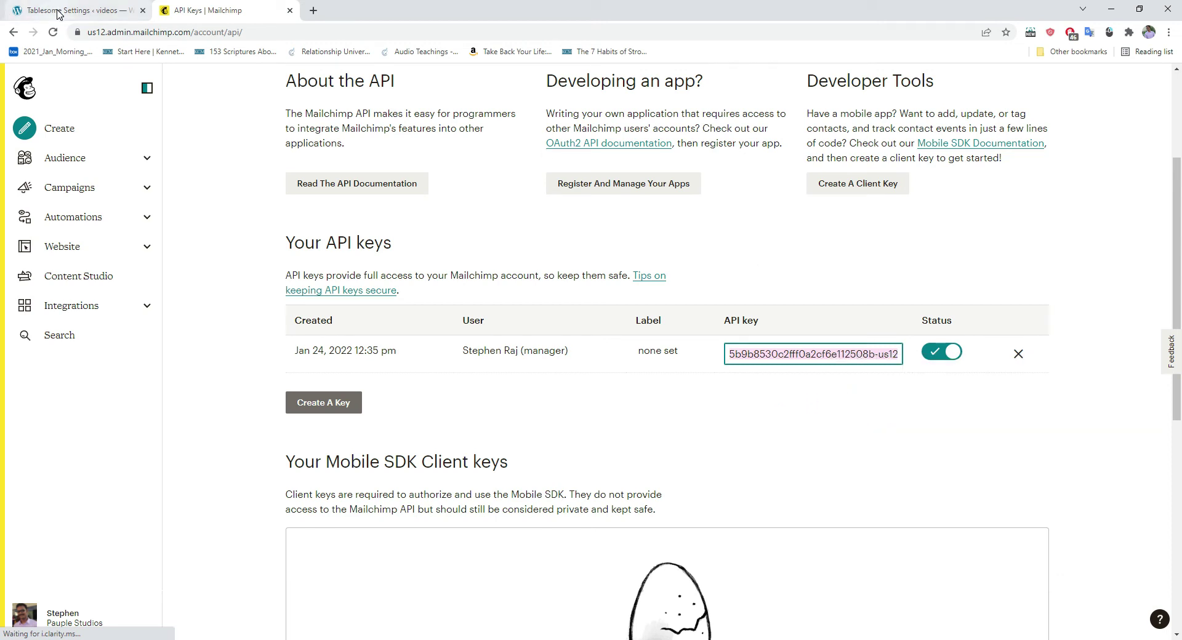
# Step: Paste the Mailchimp API key into Tablesome, connect to Mailchimp, and save the settings
pyautogui.click(56, 11)
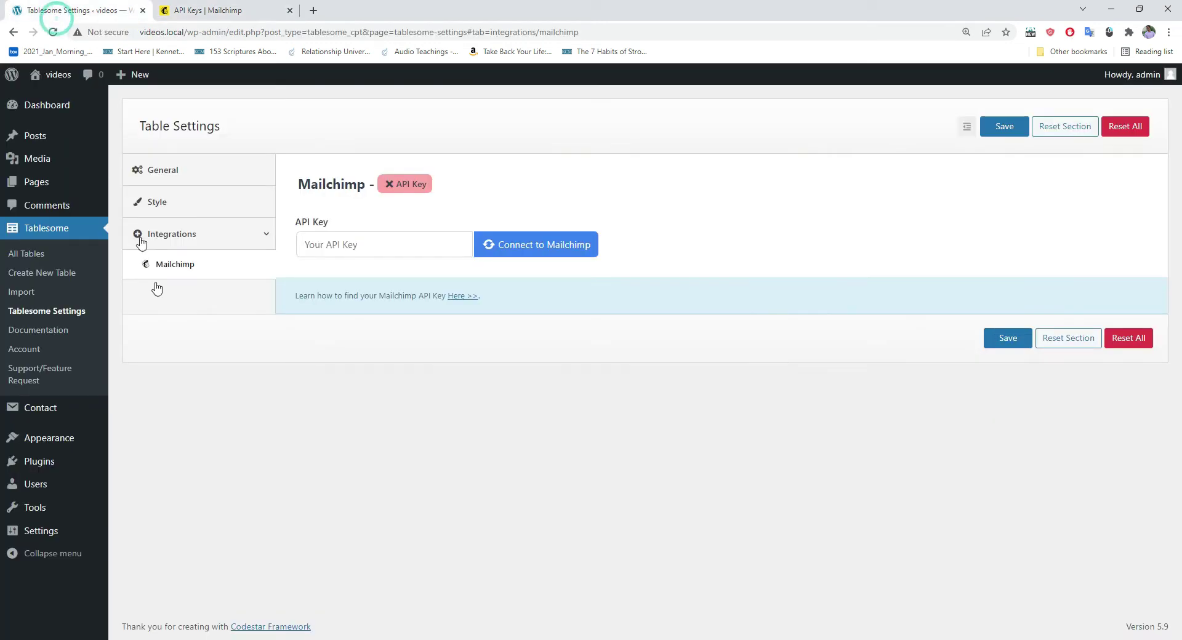
pyautogui.click(321, 247)
pyautogui.rightClick(313, 245)
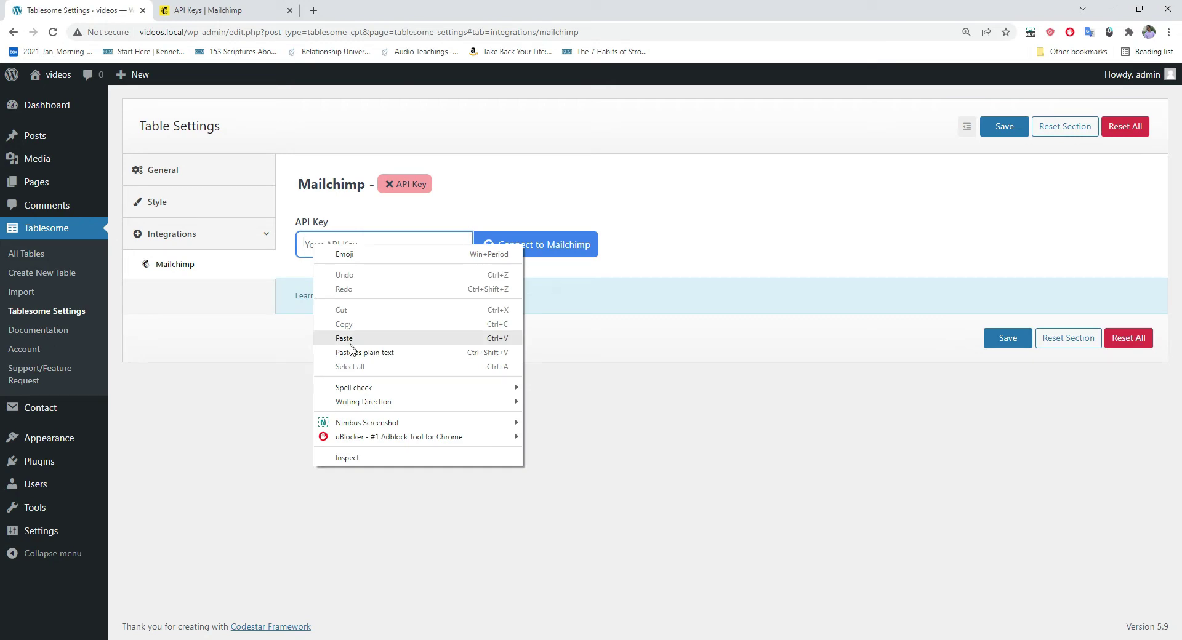
pyautogui.click(344, 338)
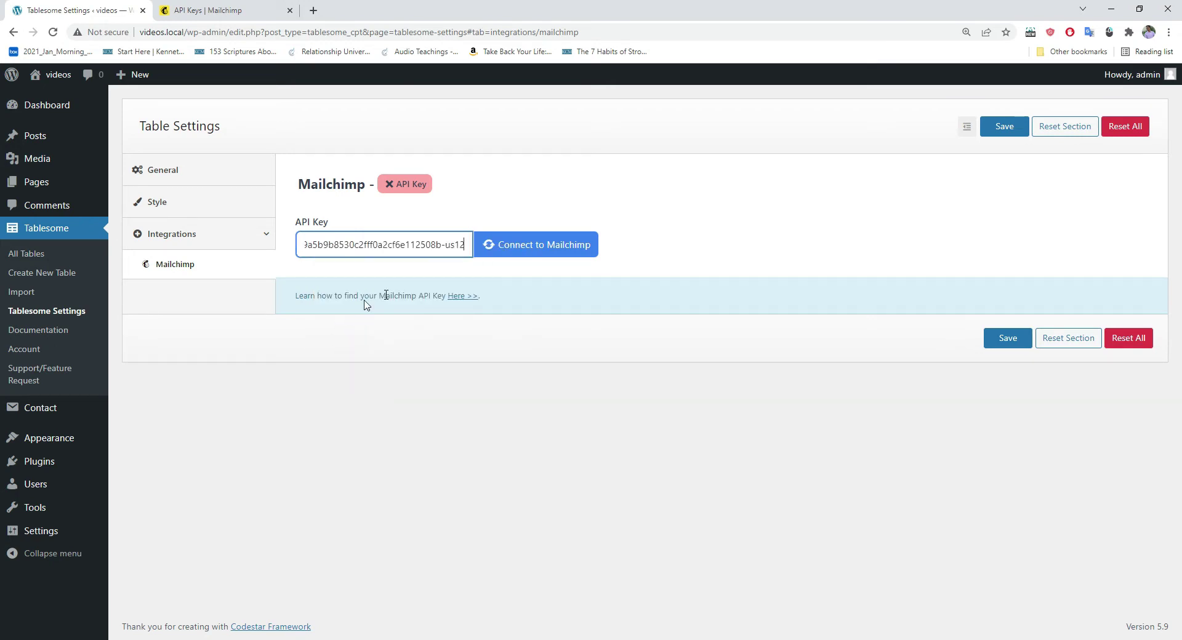
pyautogui.click(540, 255)
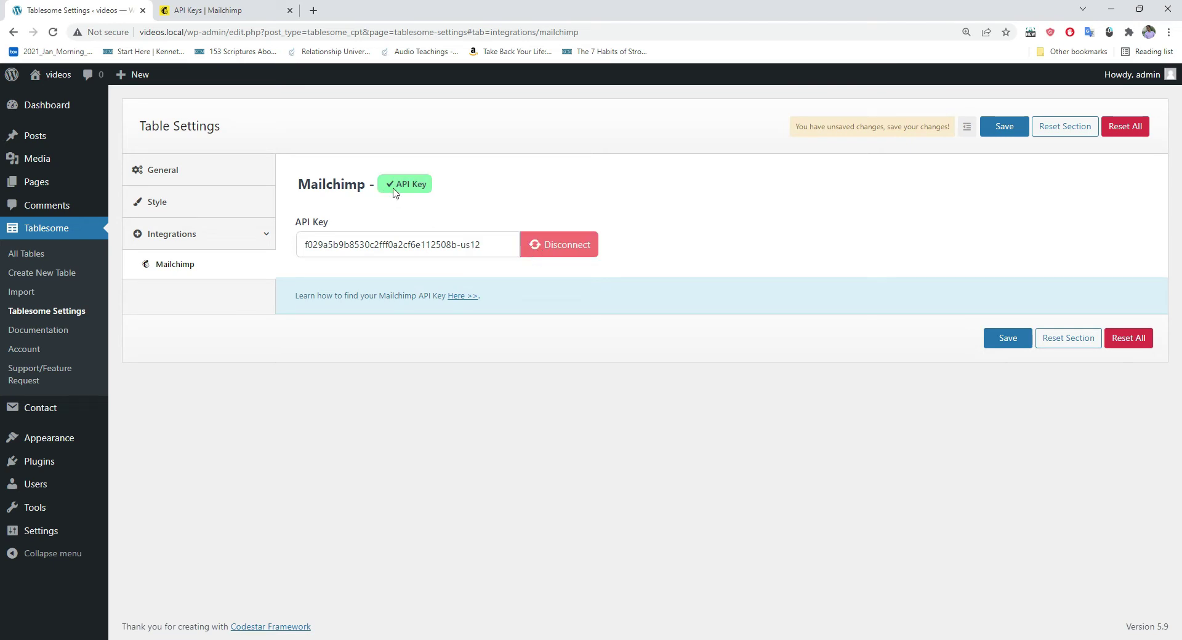
pyautogui.click(997, 126)
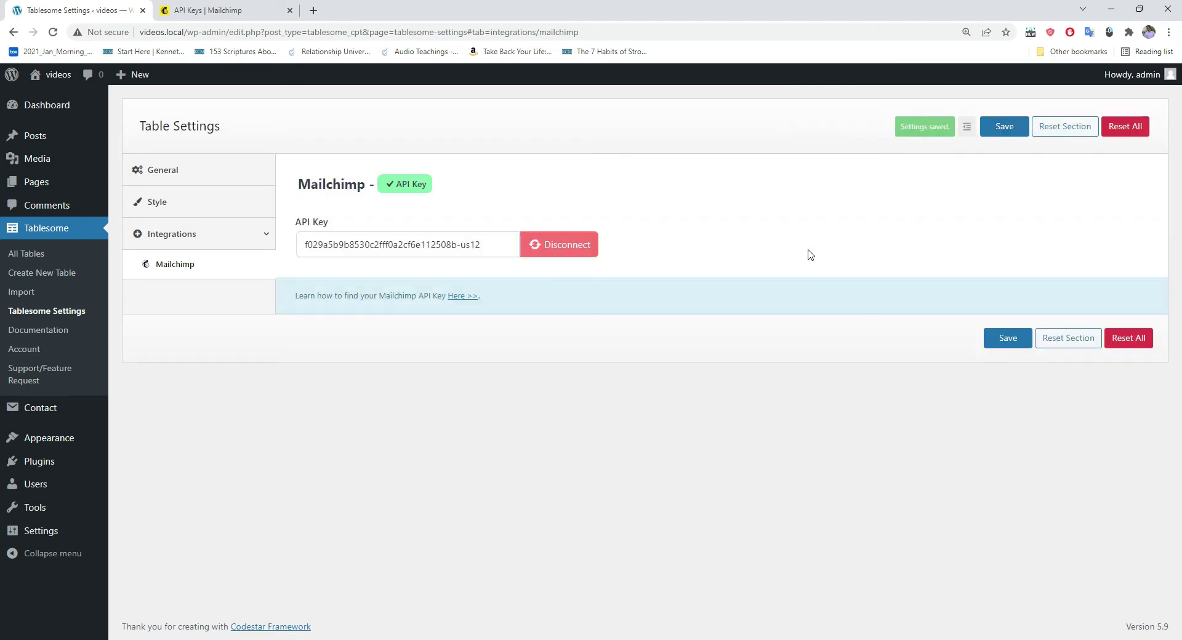
pyautogui.click(40, 259)
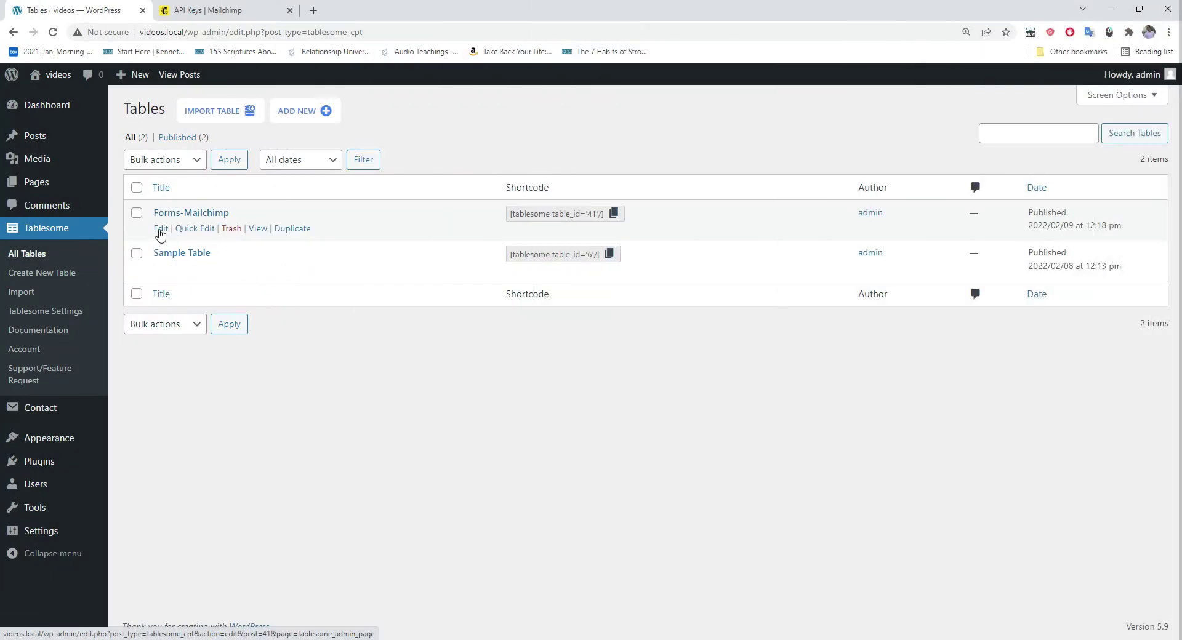
# Step: Open the Forms-Mailchimp table from All Tables in the Edit Table page
pyautogui.click(161, 229)
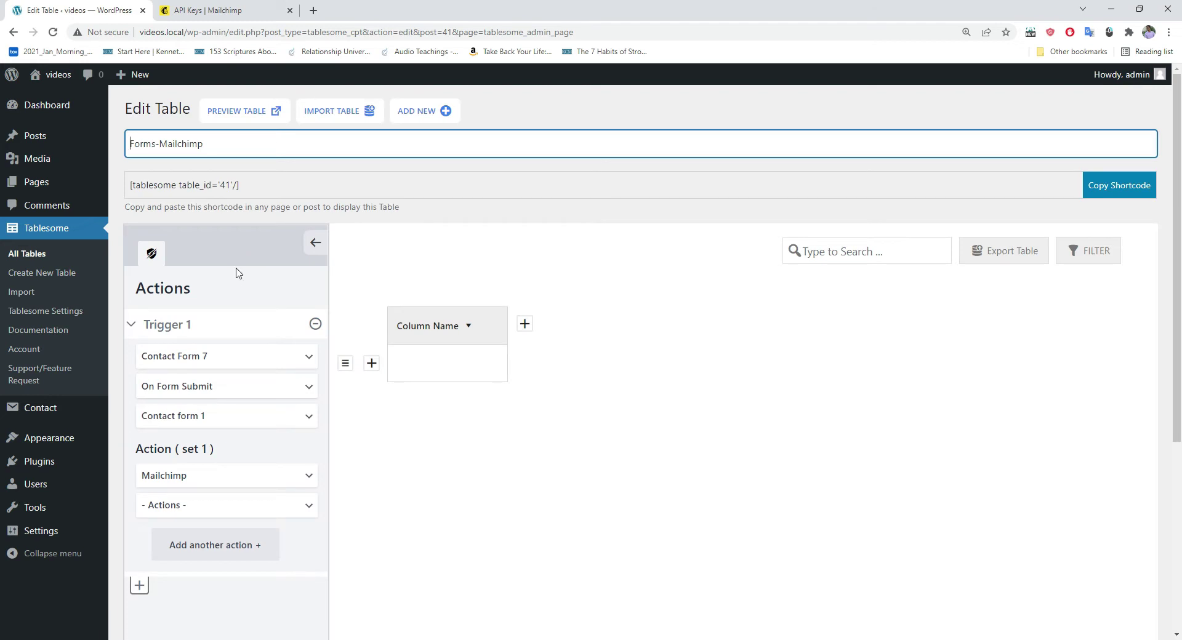
# Step: Set the Mailchimp action to Add Contact with the Me list
pyautogui.scroll(-2, 238, 273)
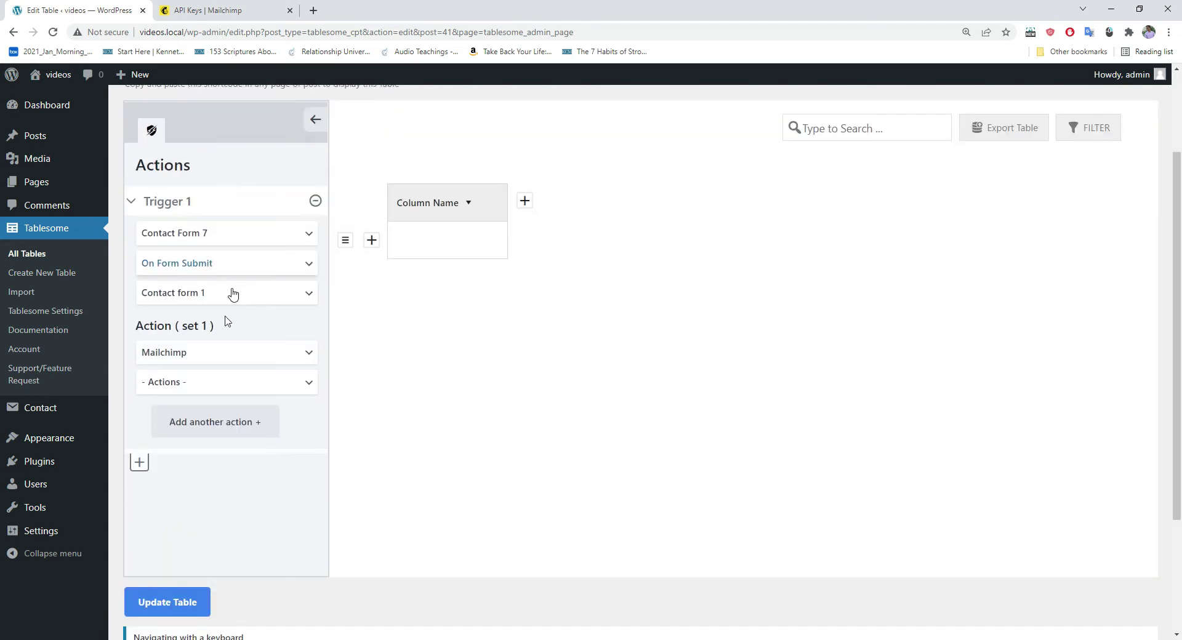
pyautogui.click(171, 386)
pyautogui.click(178, 416)
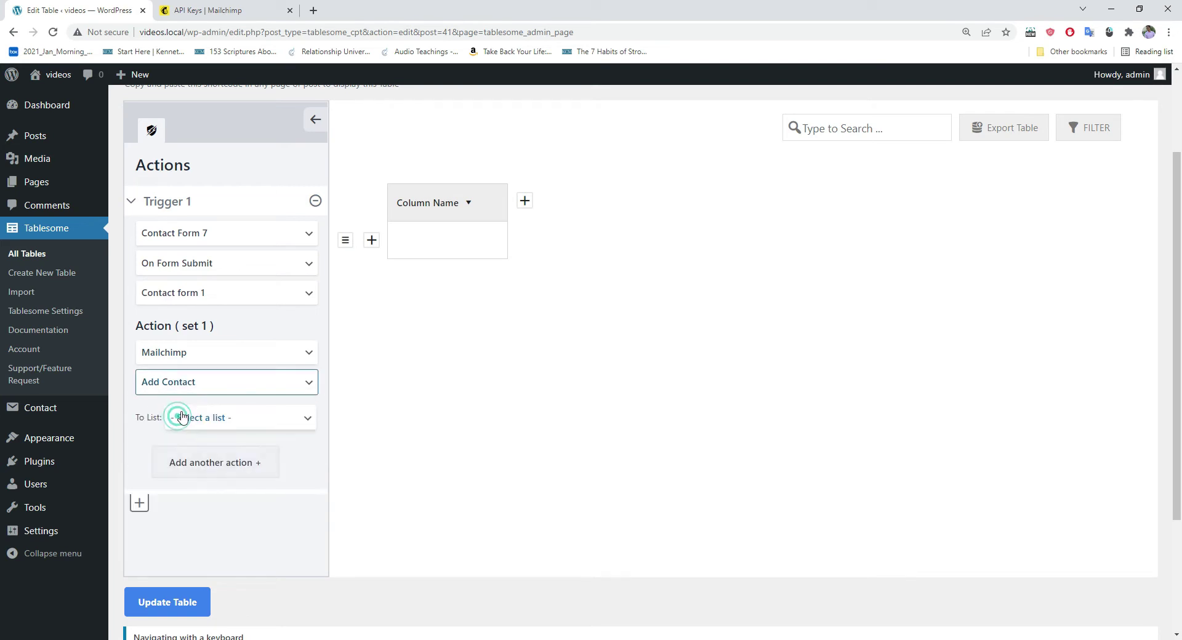
pyautogui.scroll(-2, 178, 419)
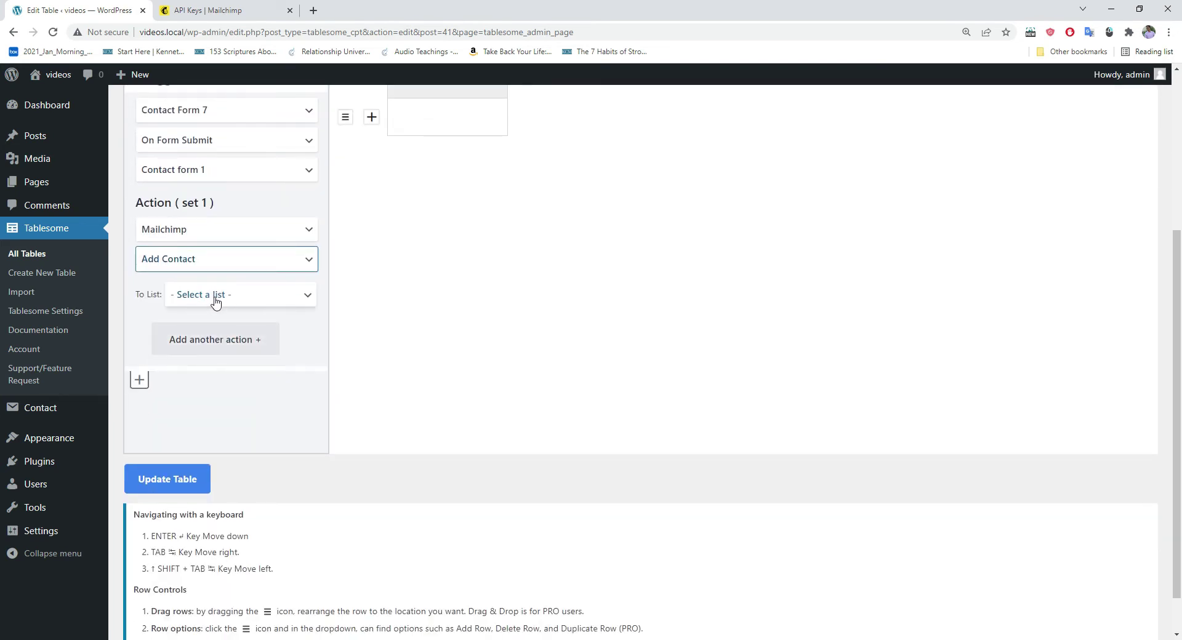
pyautogui.click(215, 301)
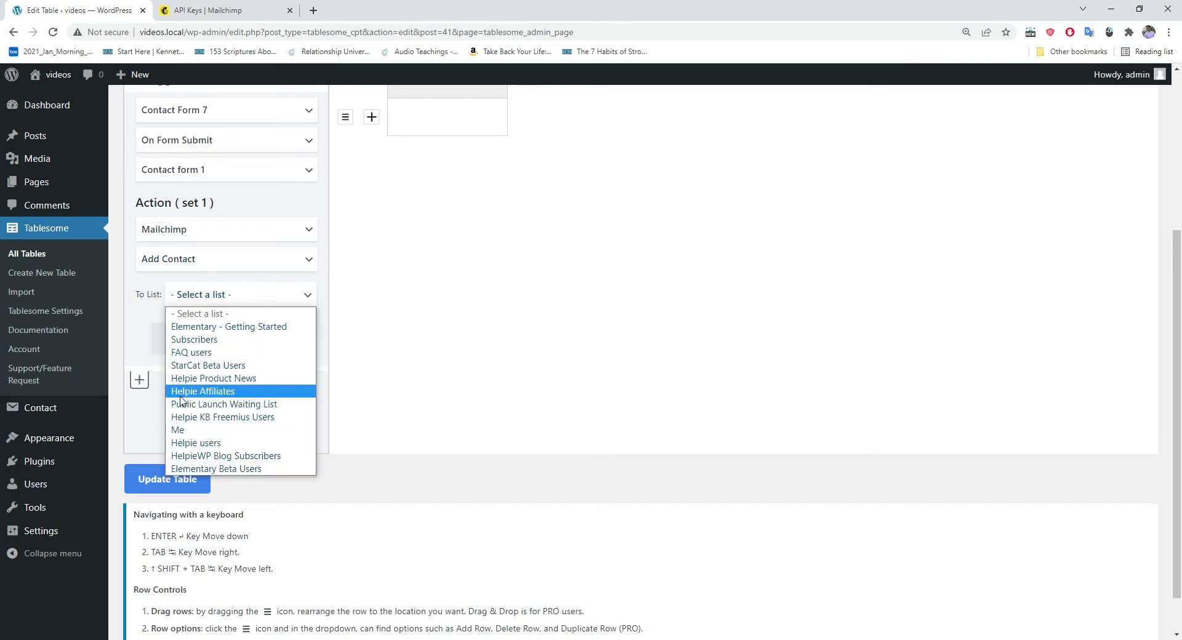
pyautogui.click(183, 431)
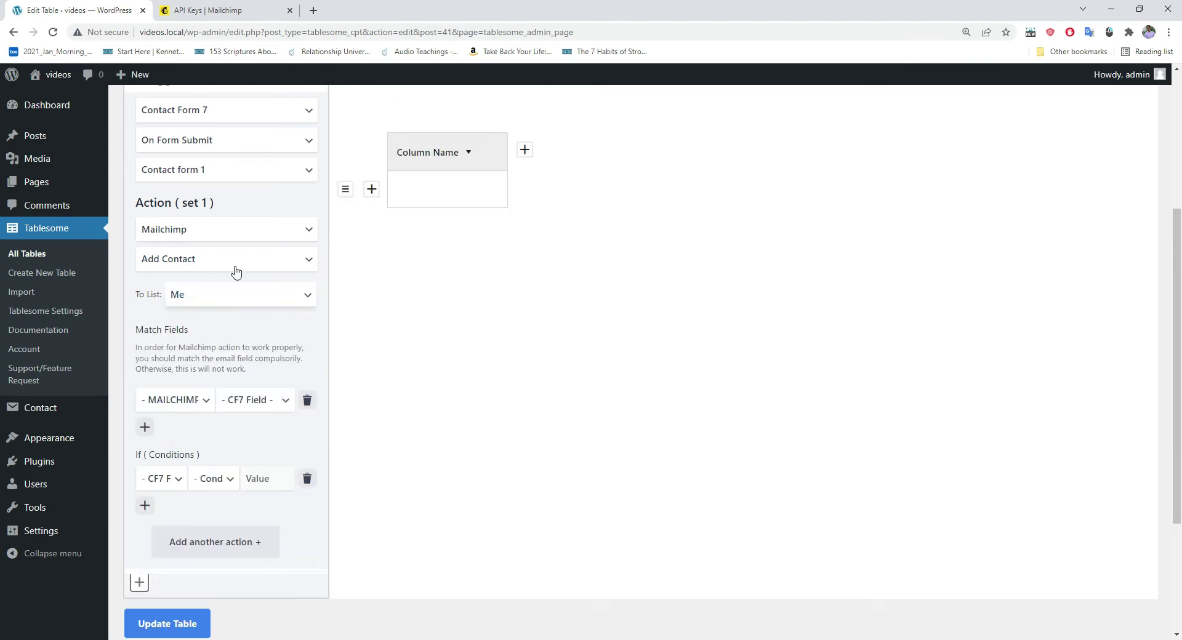
pyautogui.scroll(-1, 234, 271)
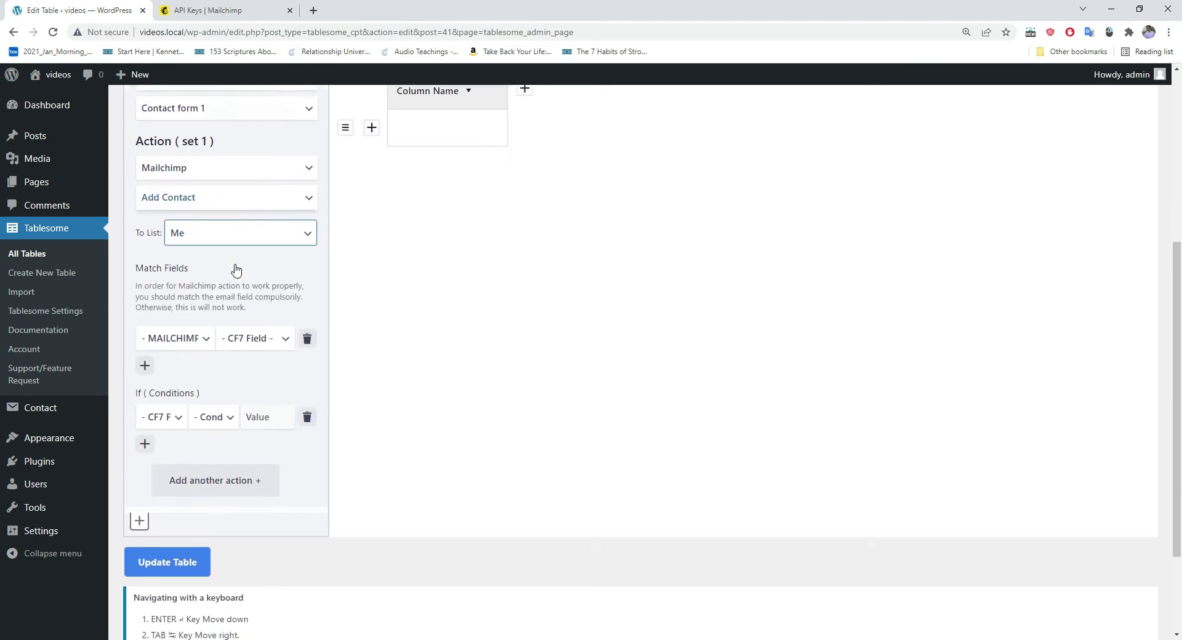
pyautogui.click(246, 343)
pyautogui.click(246, 343)
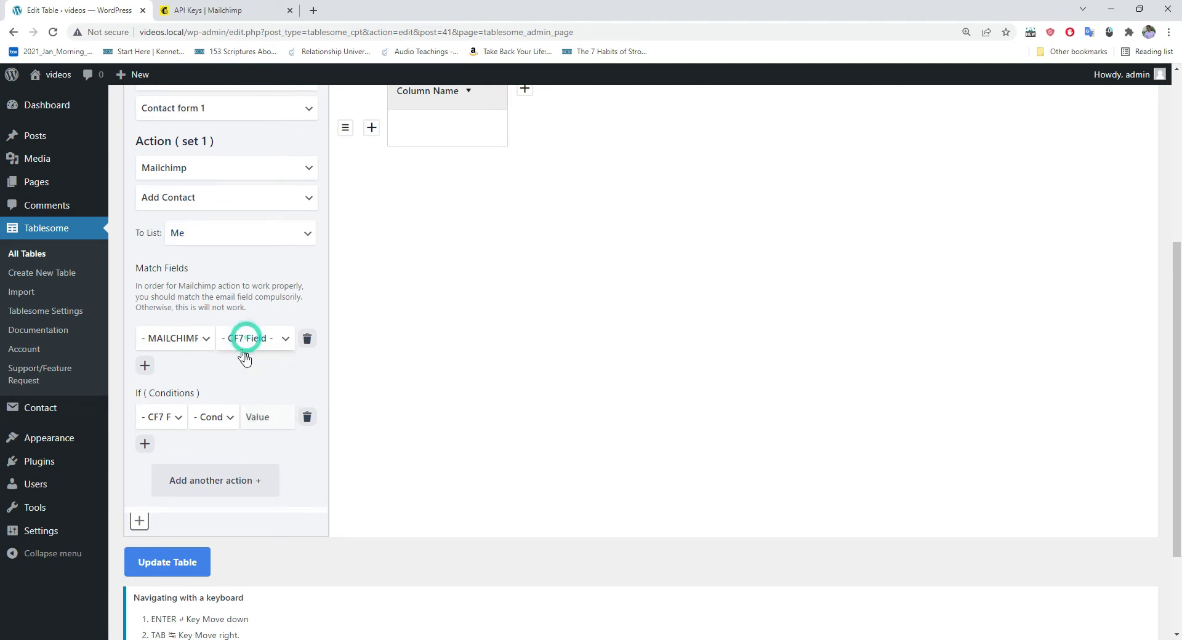
# Step: Open Pages > All Pages in a new browser tab
pyautogui.moveTo(51, 192)
pyautogui.rightClick(139, 183)
pyautogui.click(157, 192)
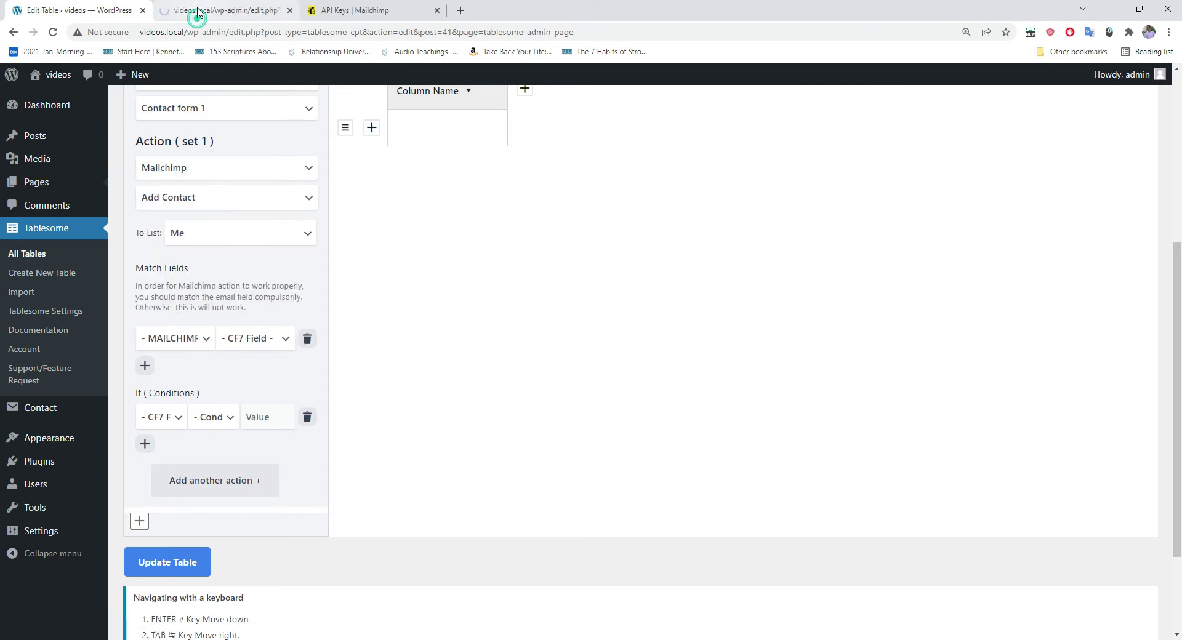
# Step: View the live Contact Form page's name, email, subject and message fields, then return to Edit Table
pyautogui.click(197, 11)
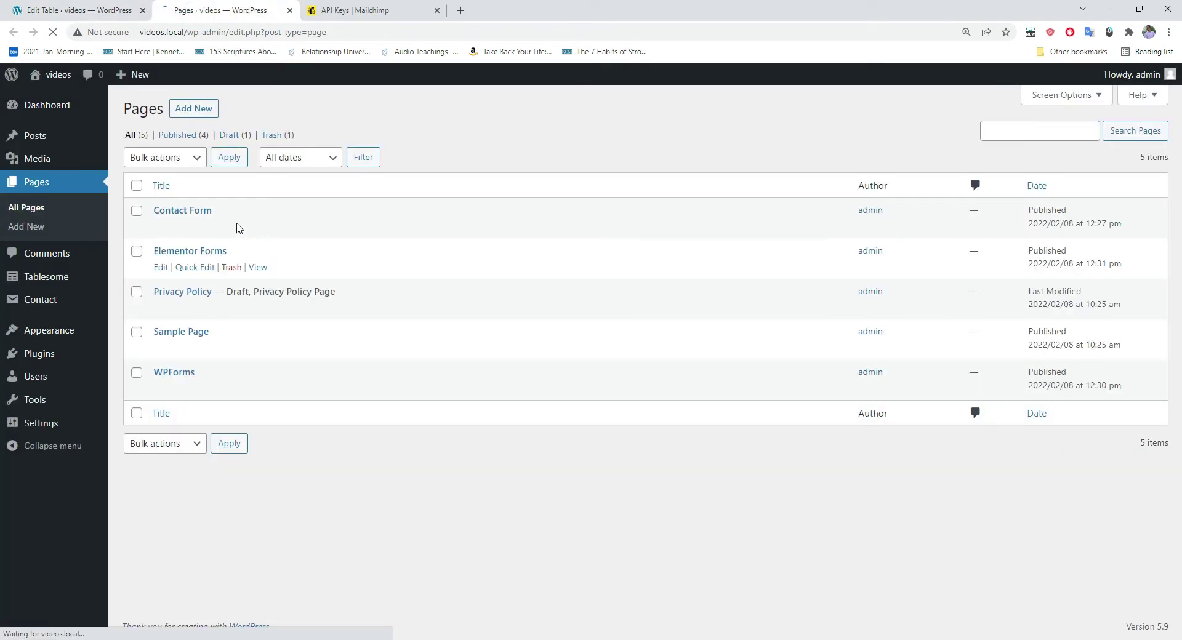
pyautogui.click(257, 226)
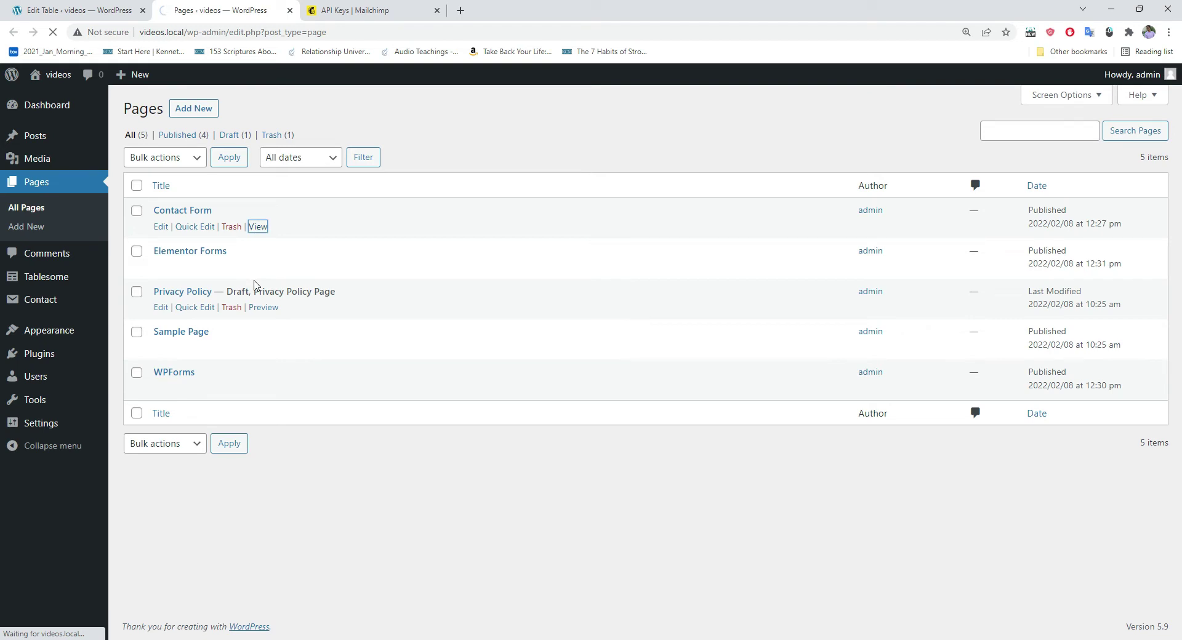
pyautogui.scroll(-3, 399, 260)
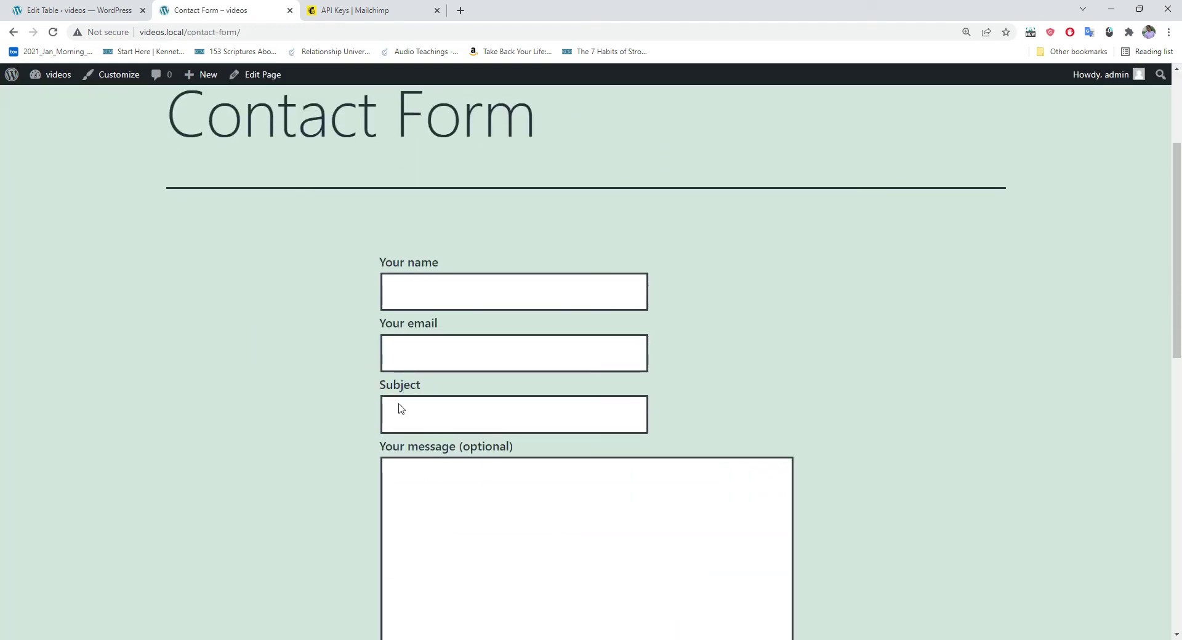
pyautogui.click(14, 5)
pyautogui.scroll(-2, 219, 113)
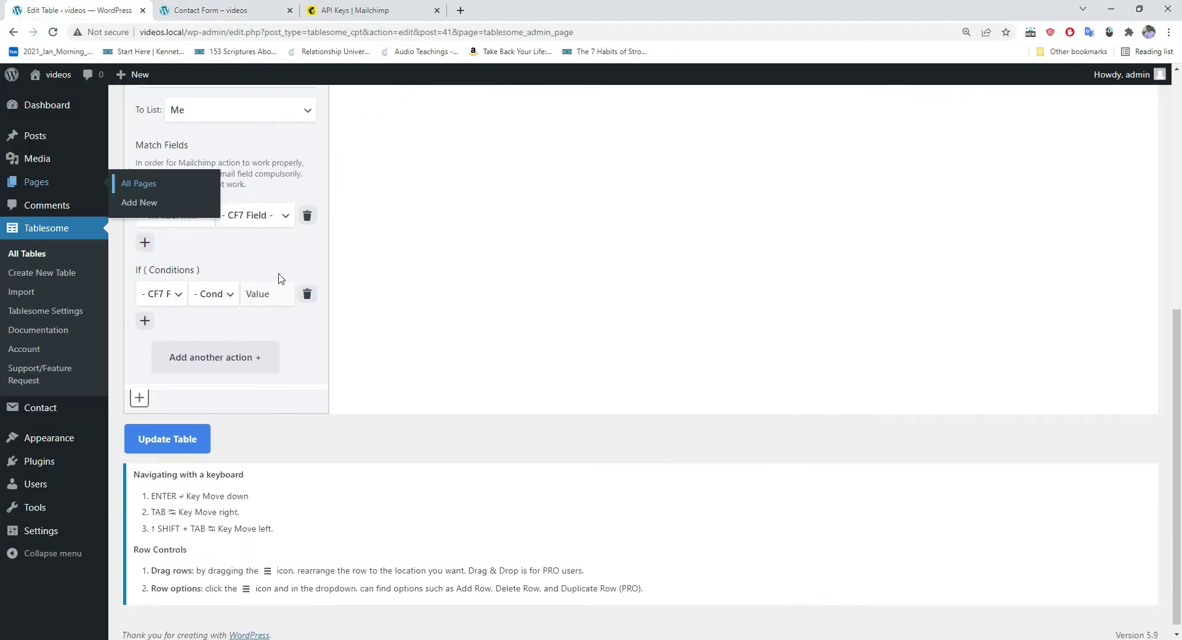
# Step: Map the CF7 field your-name to the Mailchimp First Name field
pyautogui.click(268, 214)
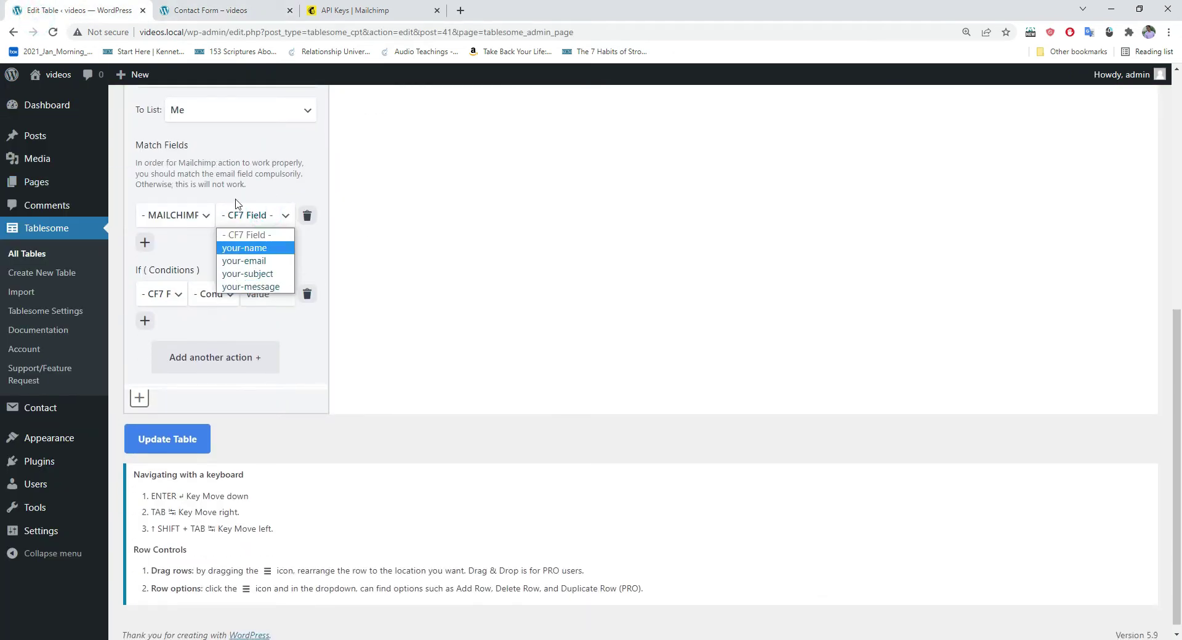
pyautogui.click(246, 249)
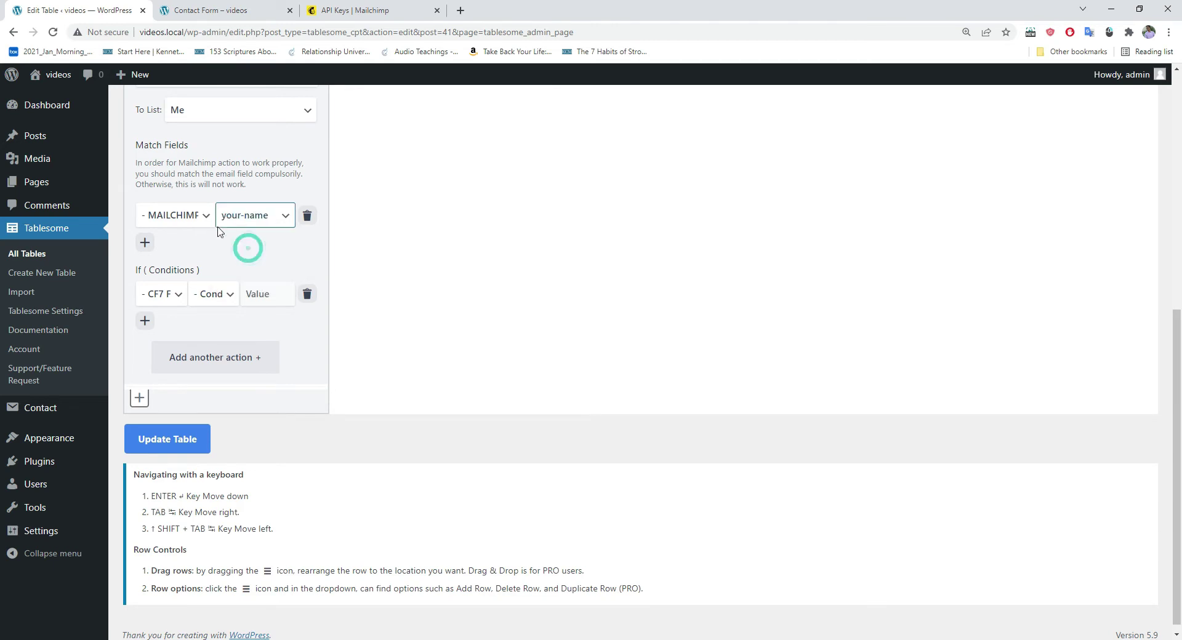
pyautogui.click(177, 220)
pyautogui.click(182, 261)
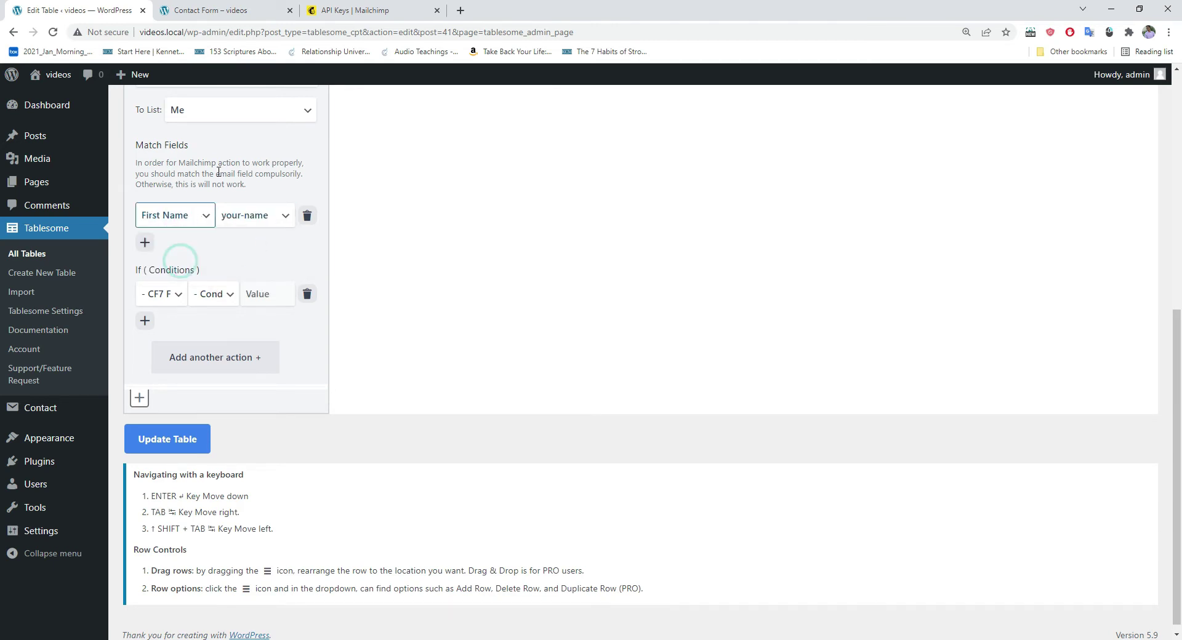
# Step: Add a second row mapping your-email to Email Address, then update the table
pyautogui.click(147, 232)
pyautogui.click(246, 242)
pyautogui.click(261, 292)
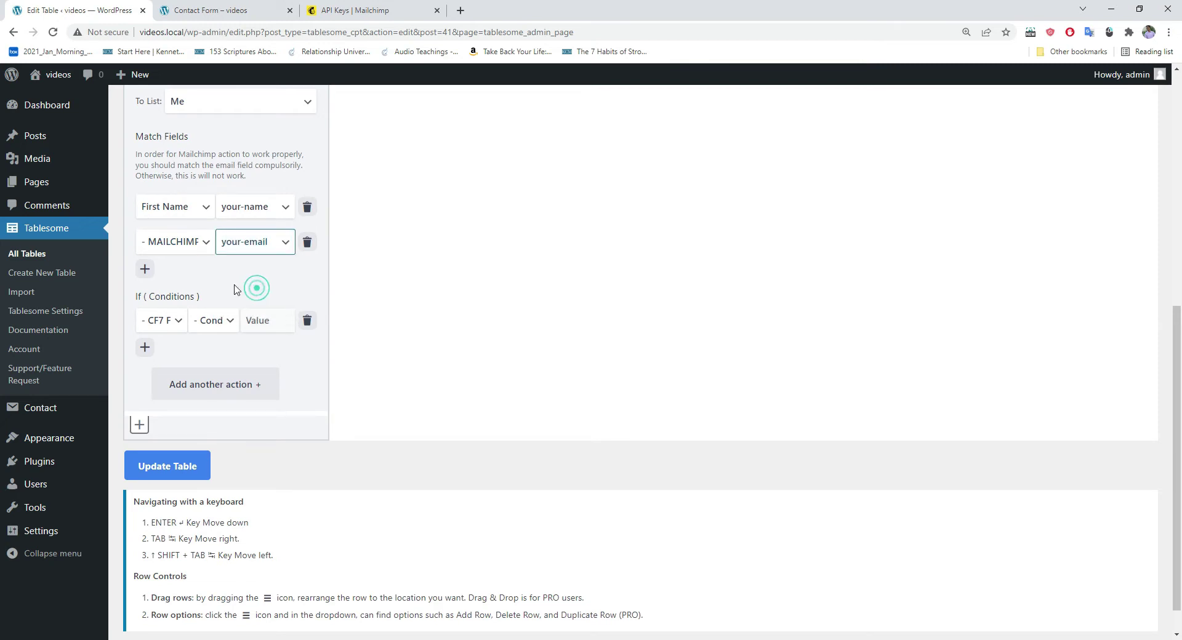
pyautogui.click(166, 246)
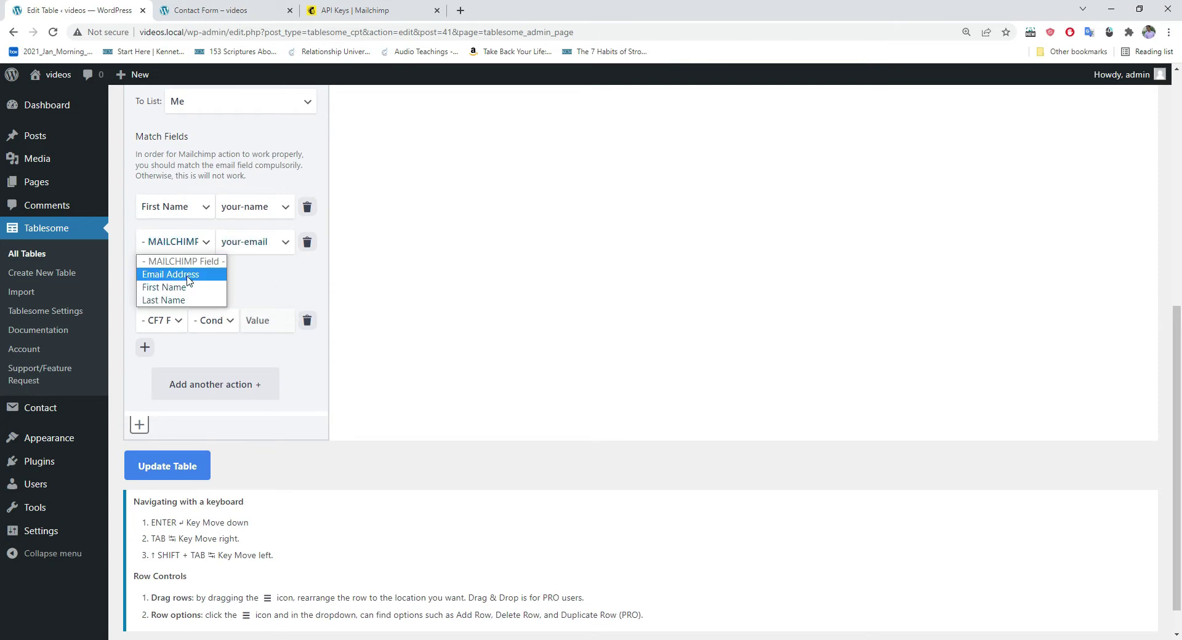
pyautogui.click(188, 275)
pyautogui.scroll(1, 238, 282)
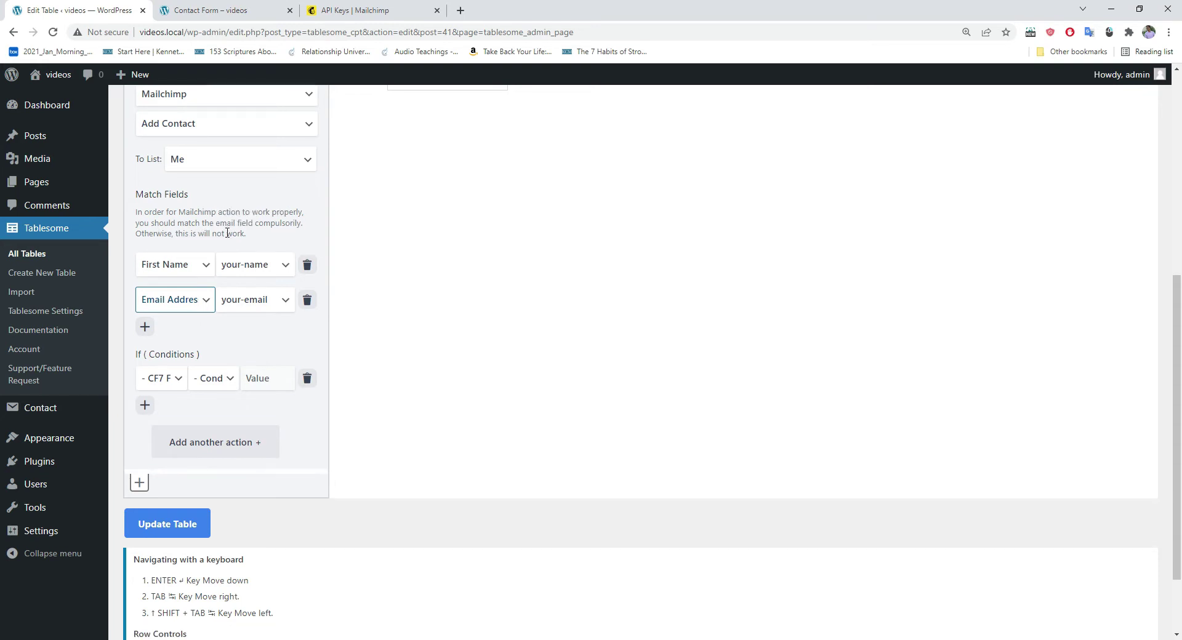
pyautogui.scroll(-2, 208, 238)
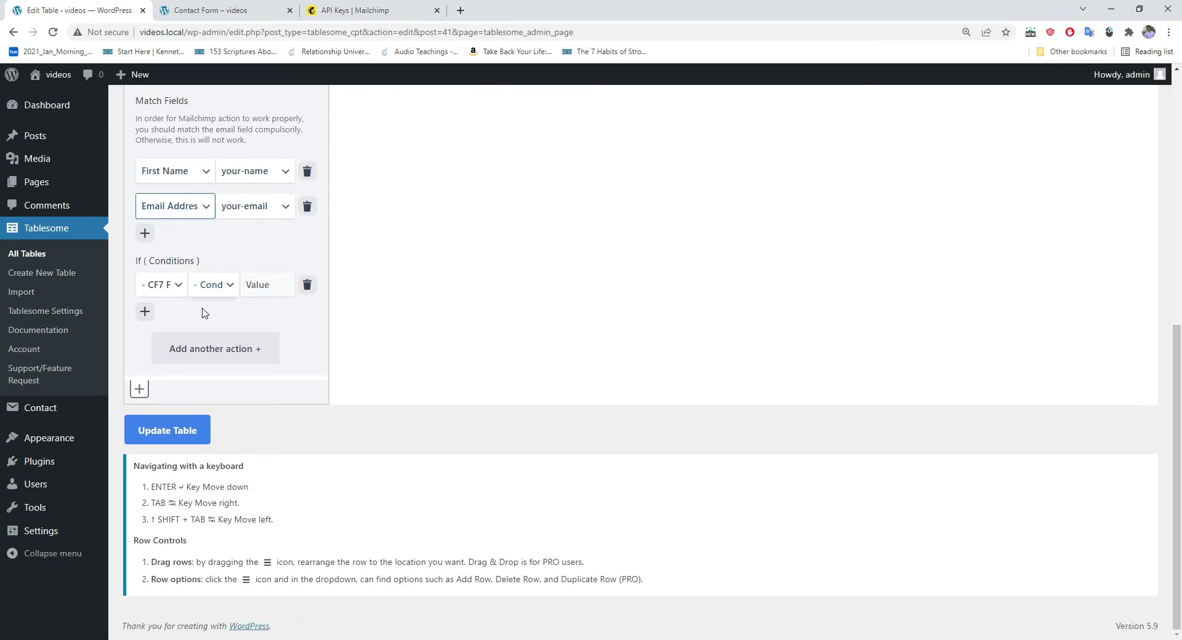
pyautogui.click(171, 435)
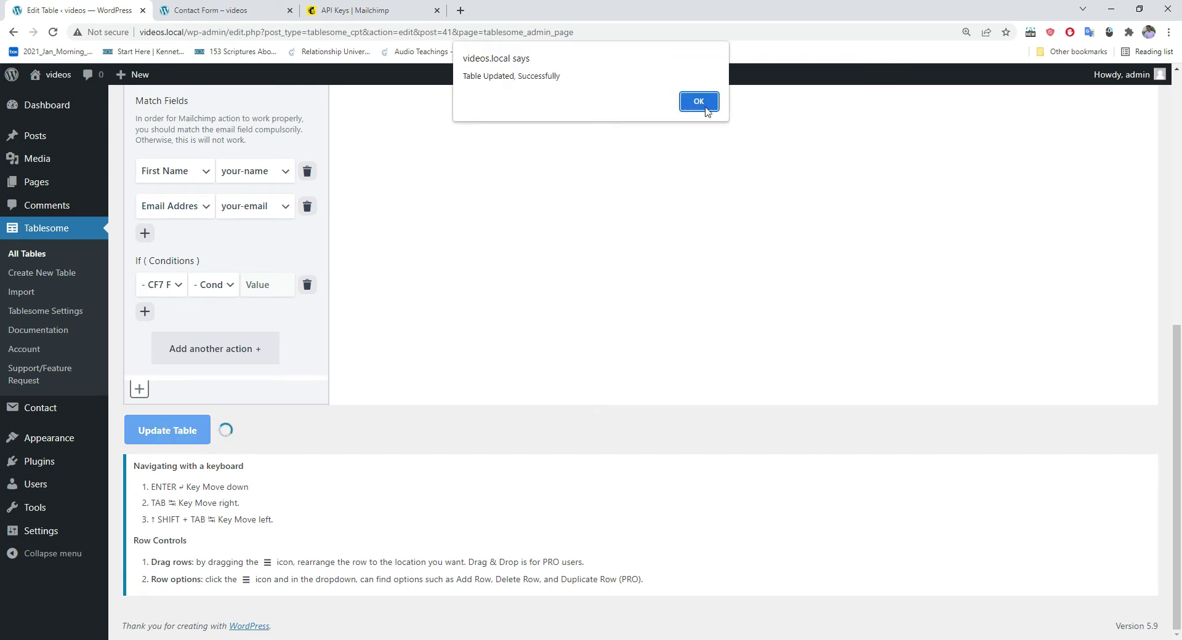
pyautogui.click(699, 102)
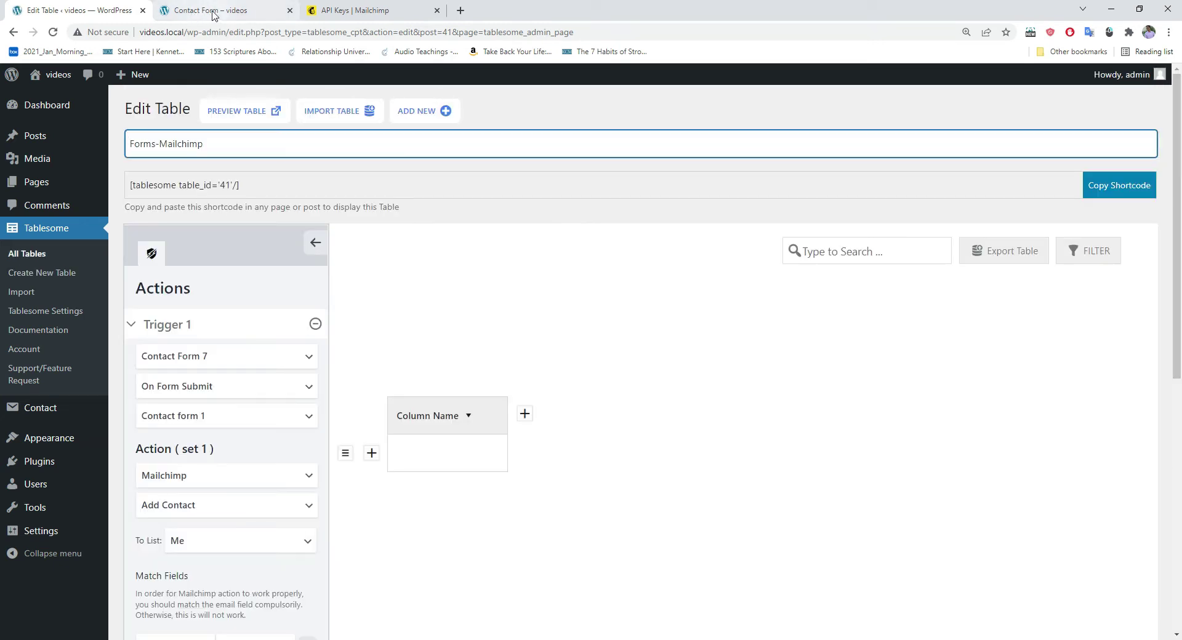
# Step: On the Contact Form page, enter name 'mailchimpsample' and a sample e-mail address
pyautogui.click(212, 11)
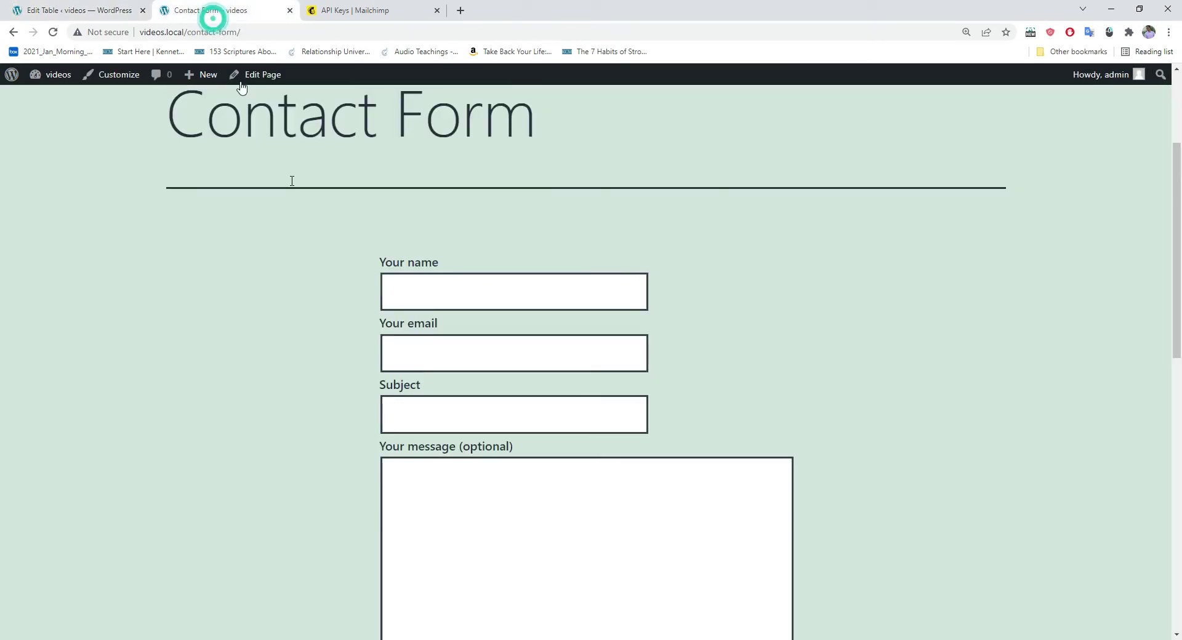
pyautogui.click(406, 298)
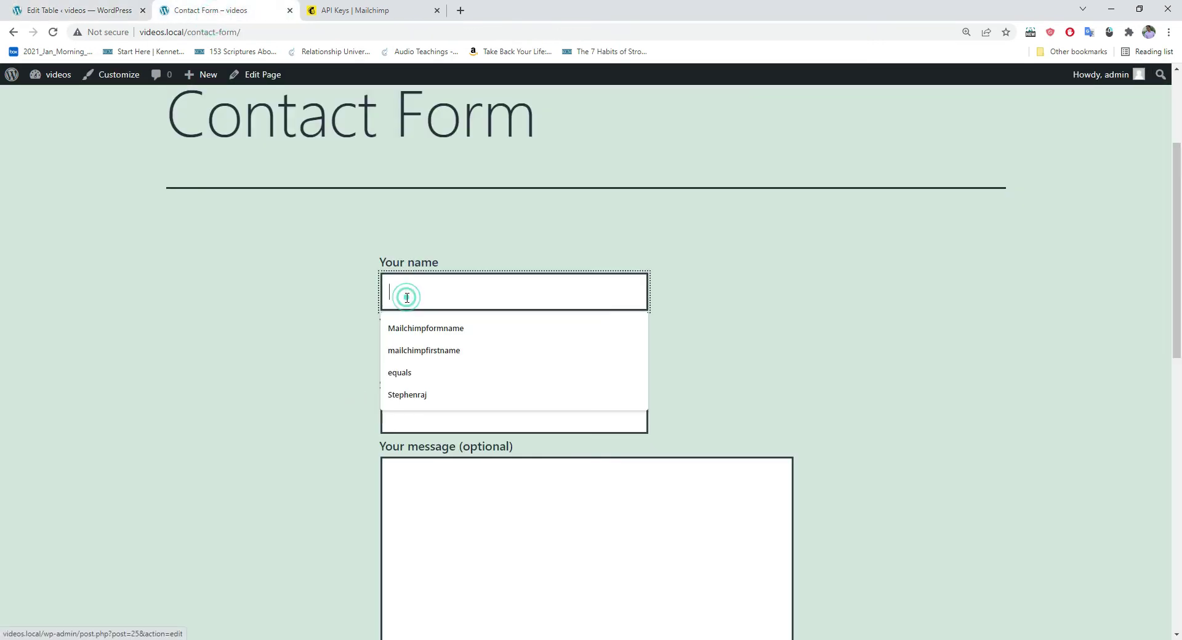
pyautogui.write('m')
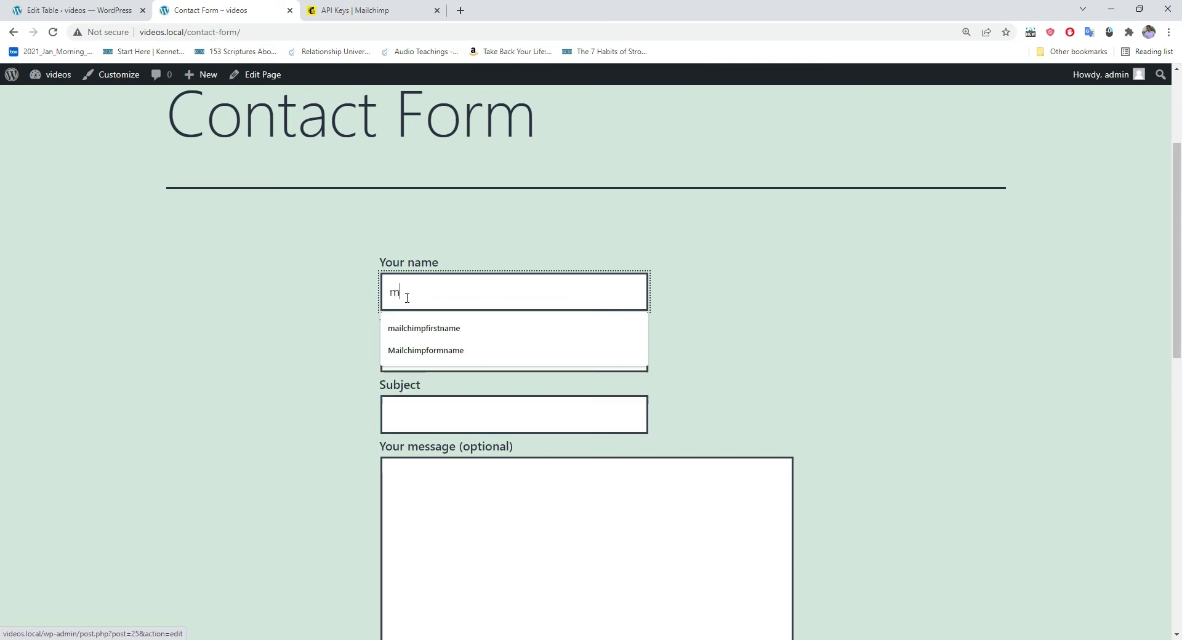
pyautogui.write('ailchimpsample')
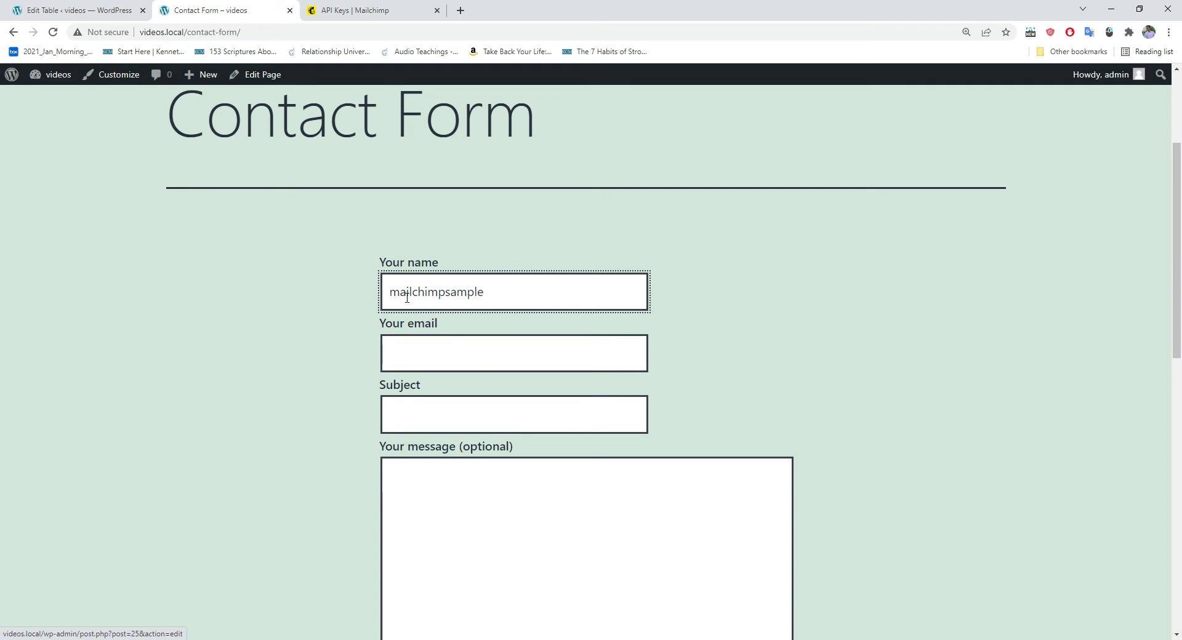
pyautogui.click(413, 359)
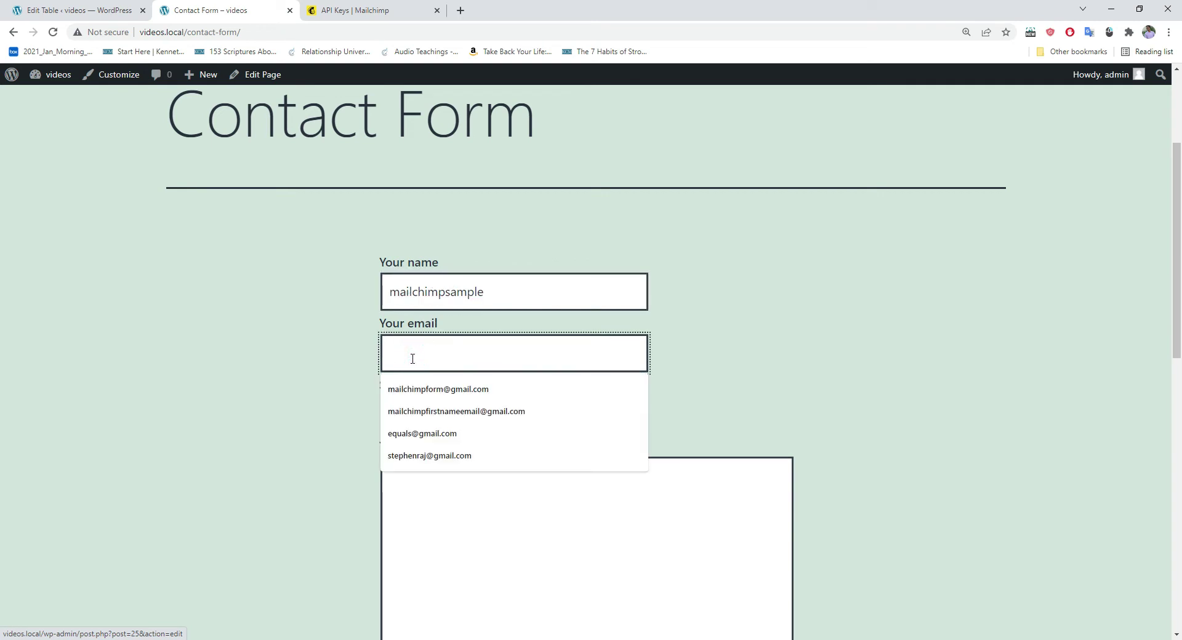
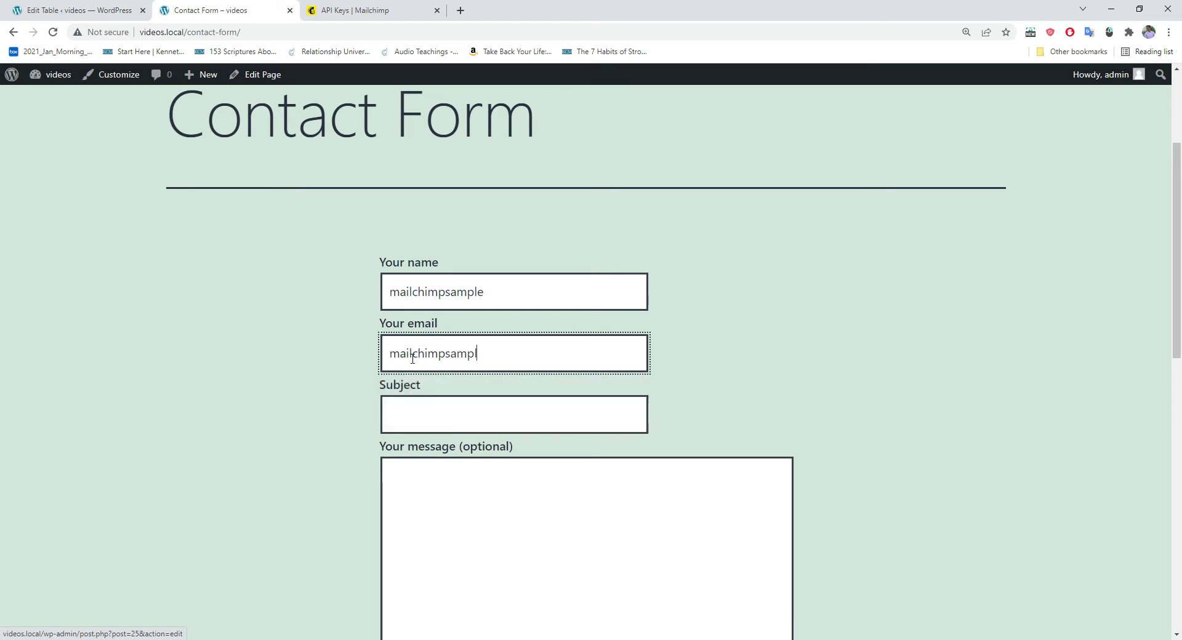
# Step: Add subject 'mailchimpsamplesubject' and message 'mailchimpsamplemessage', then submit the form
pyautogui.click(431, 414)
pyautogui.write('mail')
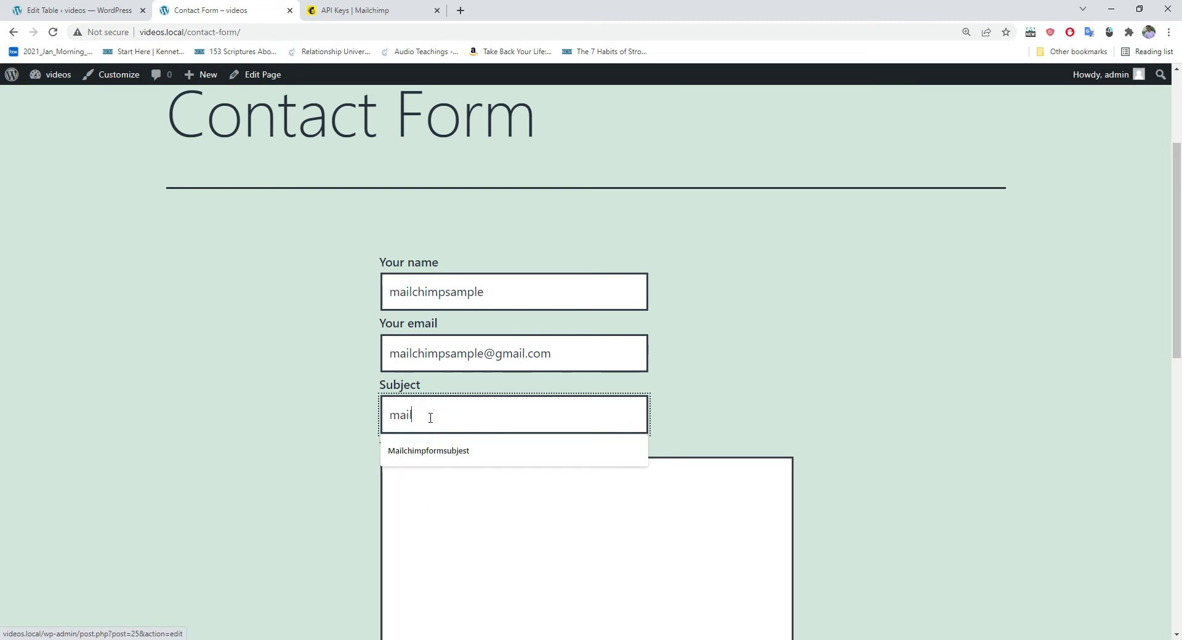
pyautogui.write('chimpsamplesubject')
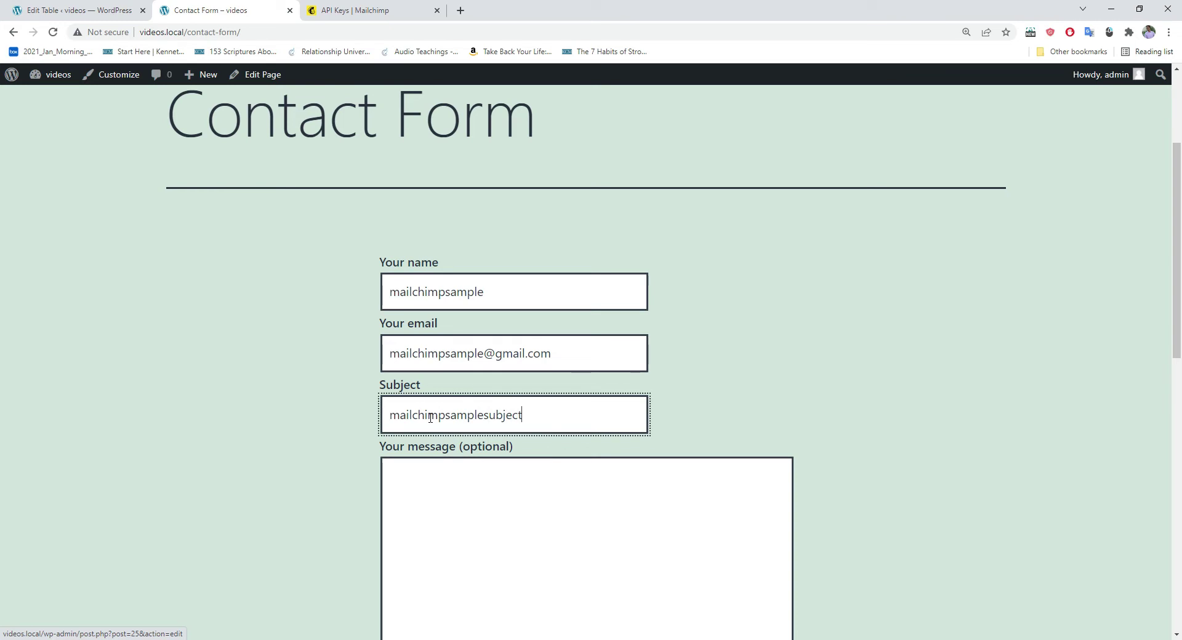
pyautogui.scroll(-1, 449, 424)
pyautogui.click(432, 431)
pyautogui.write('mailchimpsamplemessage')
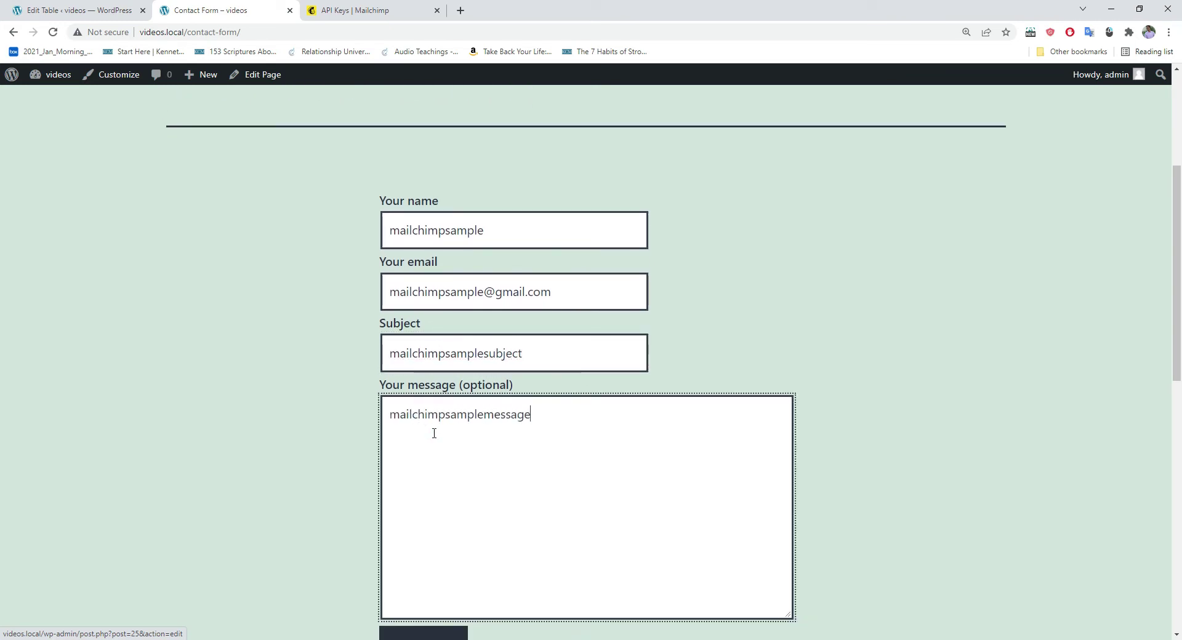
pyautogui.scroll(-2, 434, 468)
pyautogui.click(422, 533)
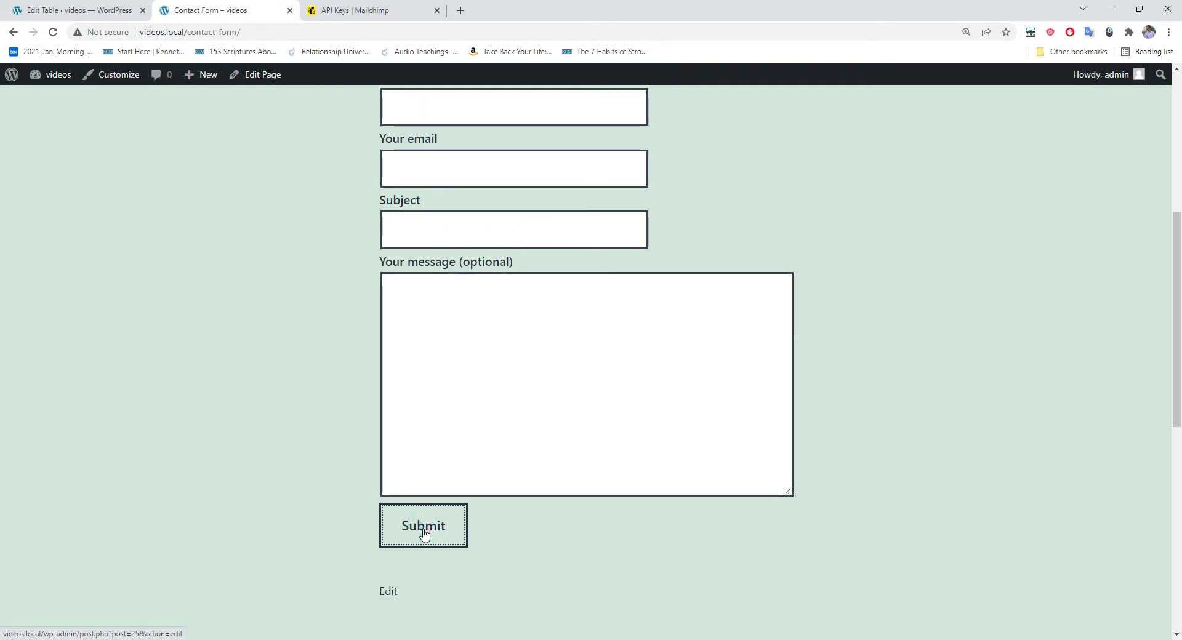
pyautogui.scroll(-2, 434, 524)
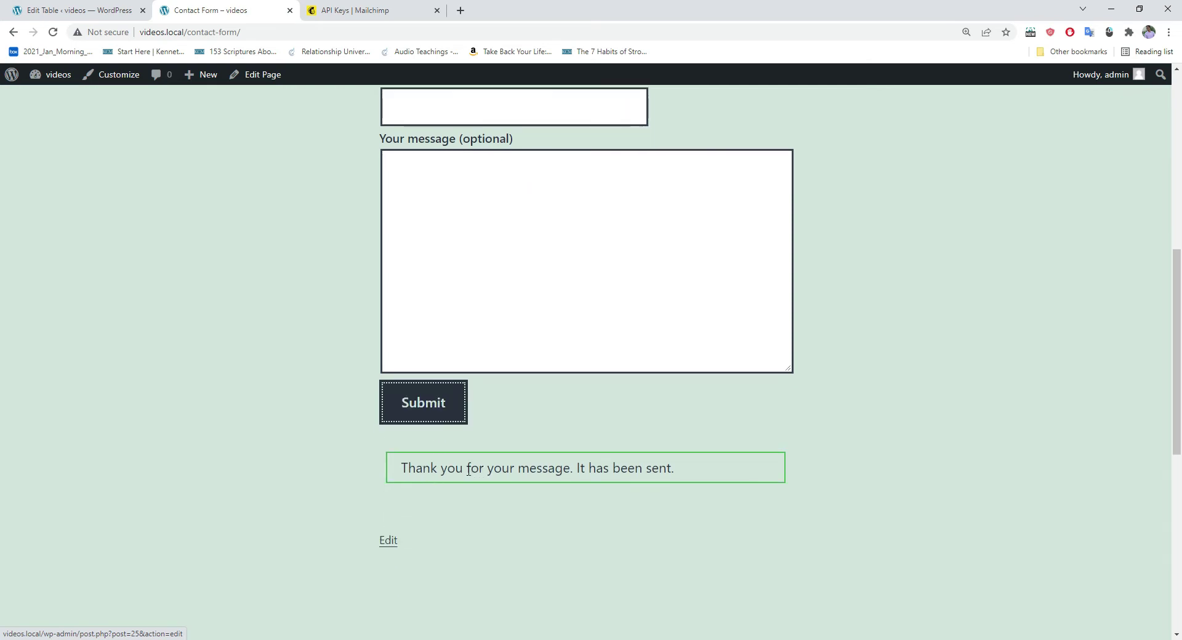
# Step: Open Mailchimp's Audience > All contacts to find the new mailchimpsample contact
pyautogui.click(359, 14)
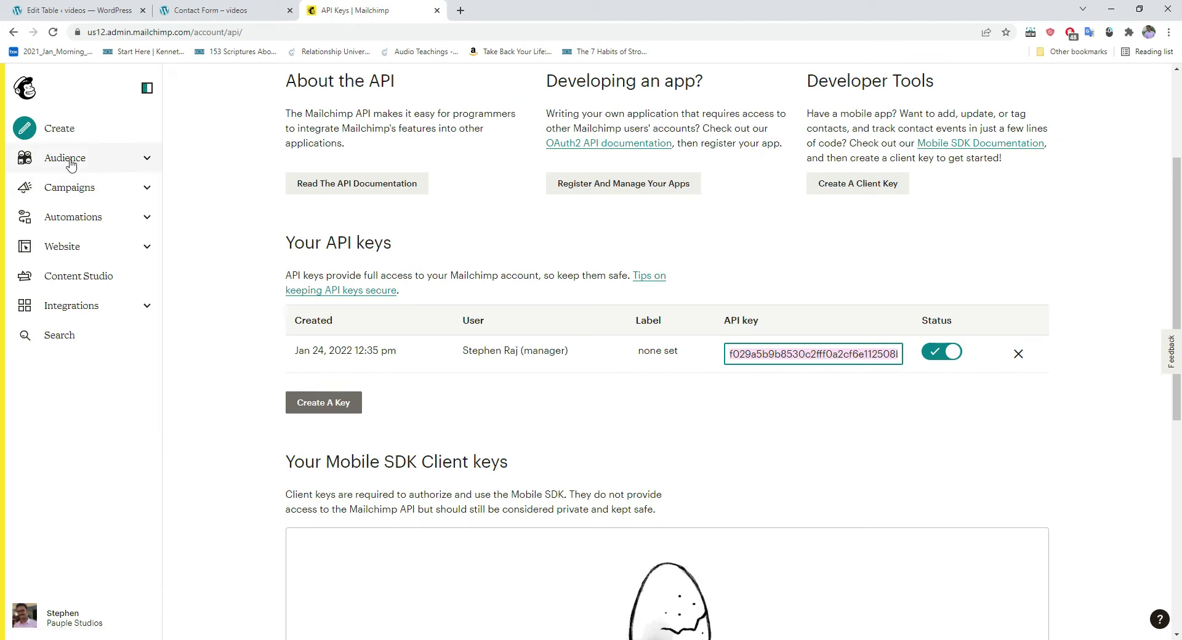
pyautogui.click(103, 161)
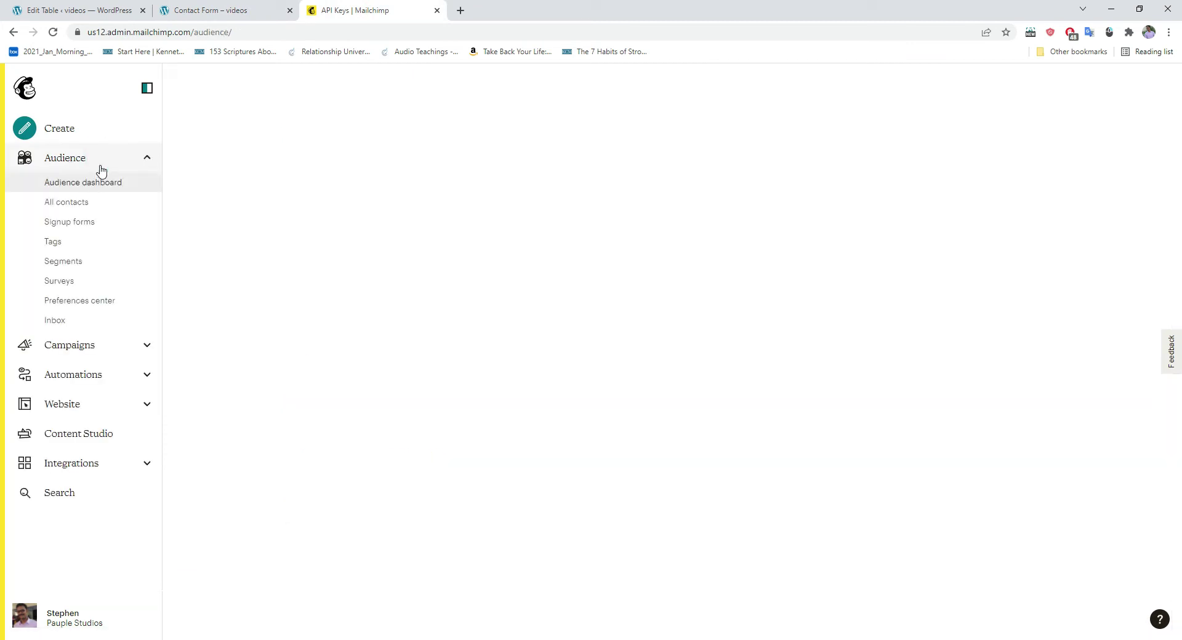
pyautogui.click(74, 207)
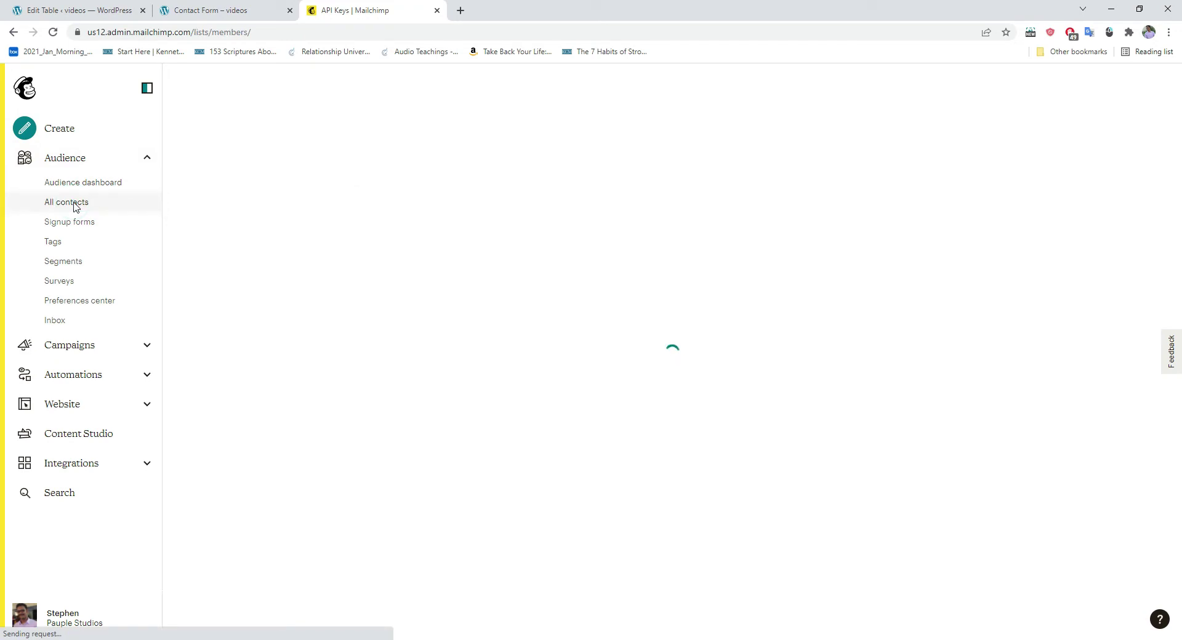
pyautogui.scroll(-1, 431, 172)
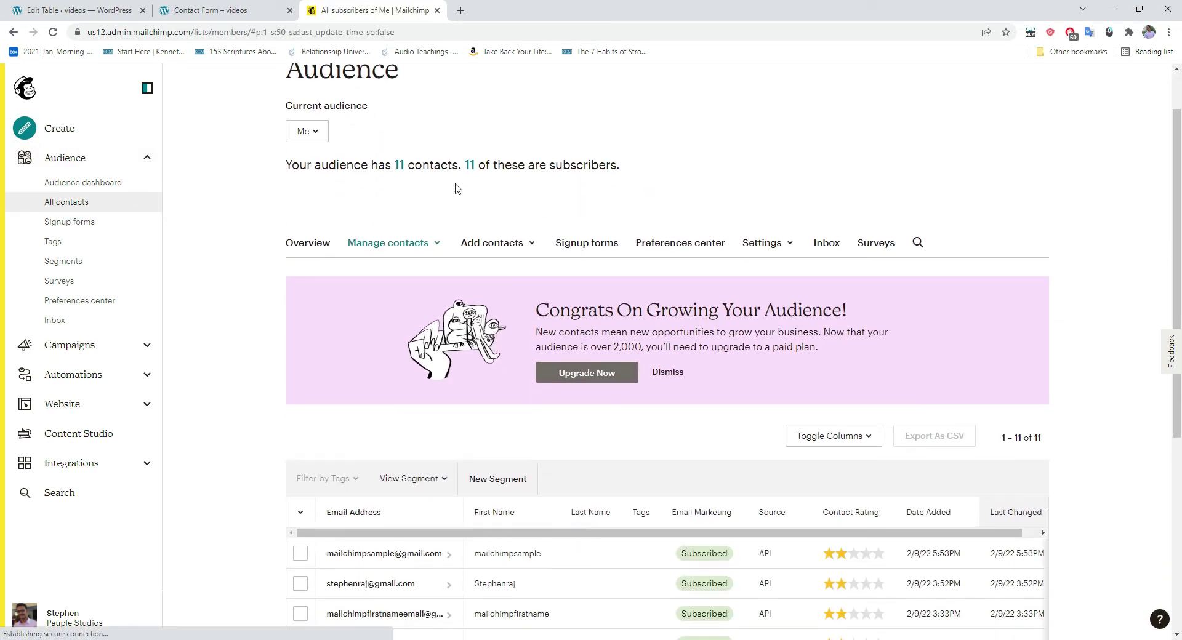
# Step: In the Tablesome editor, confirm the Mailchimp action still targets the Me list
pyautogui.click(40, 11)
pyautogui.scroll(-1, 165, 435)
pyautogui.click(184, 418)
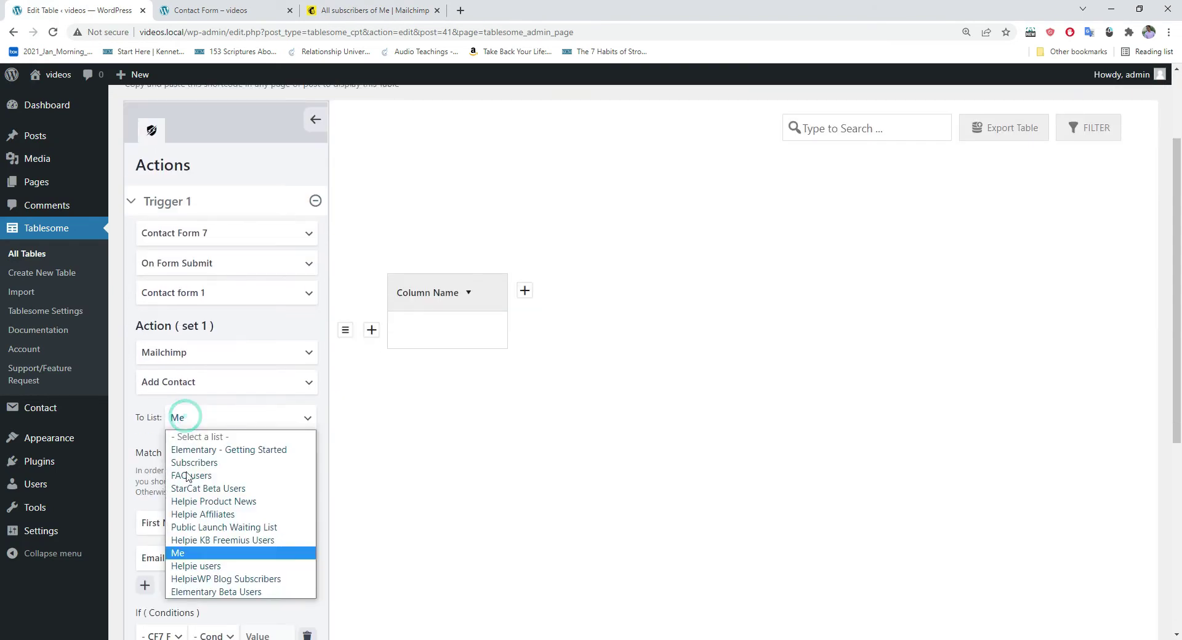
pyautogui.click(211, 417)
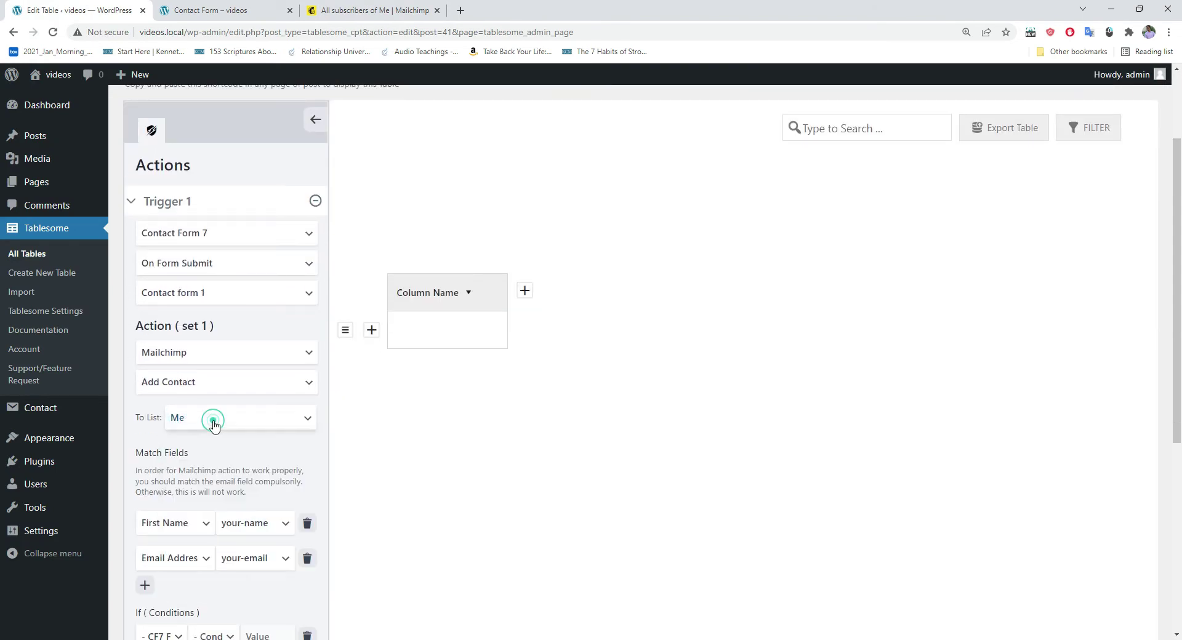
# Step: Recheck the Mailchimp contacts list, then return to the submitted Contact Form page
pyautogui.click(235, 17)
pyautogui.click(345, 11)
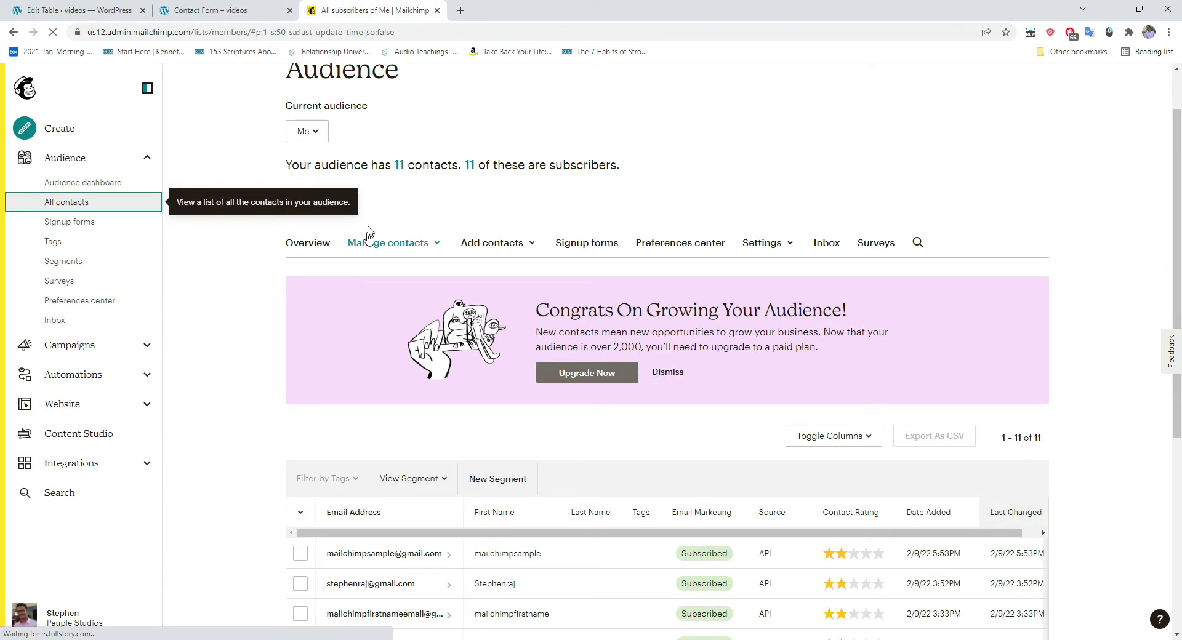
pyautogui.scroll(-2, 333, 431)
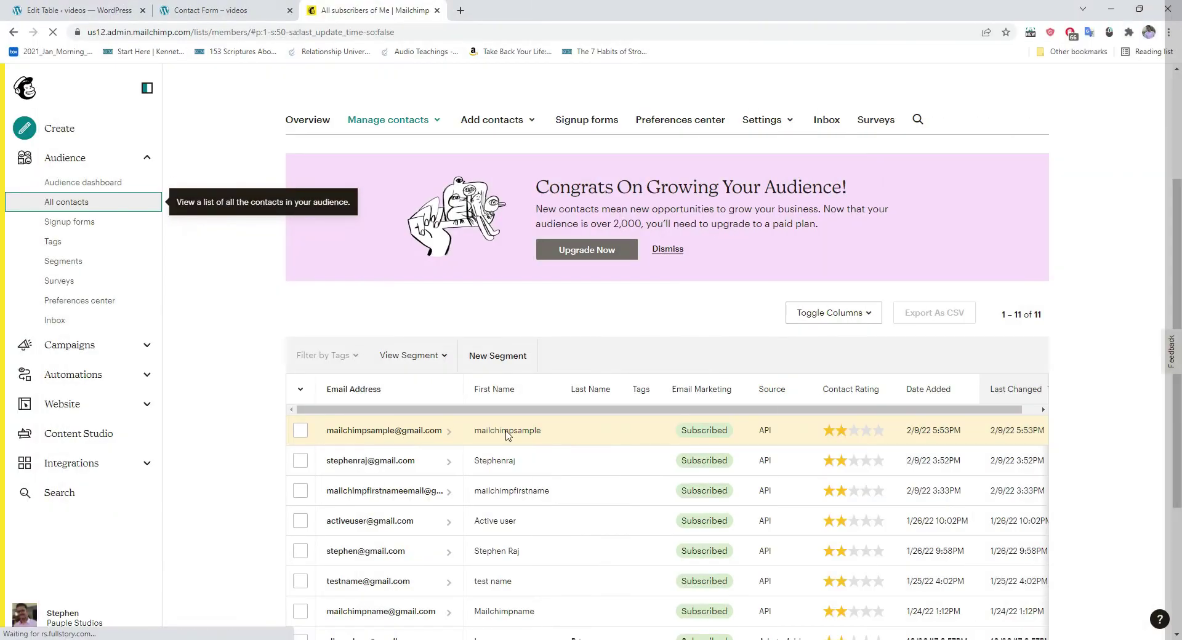
pyautogui.click(209, 11)
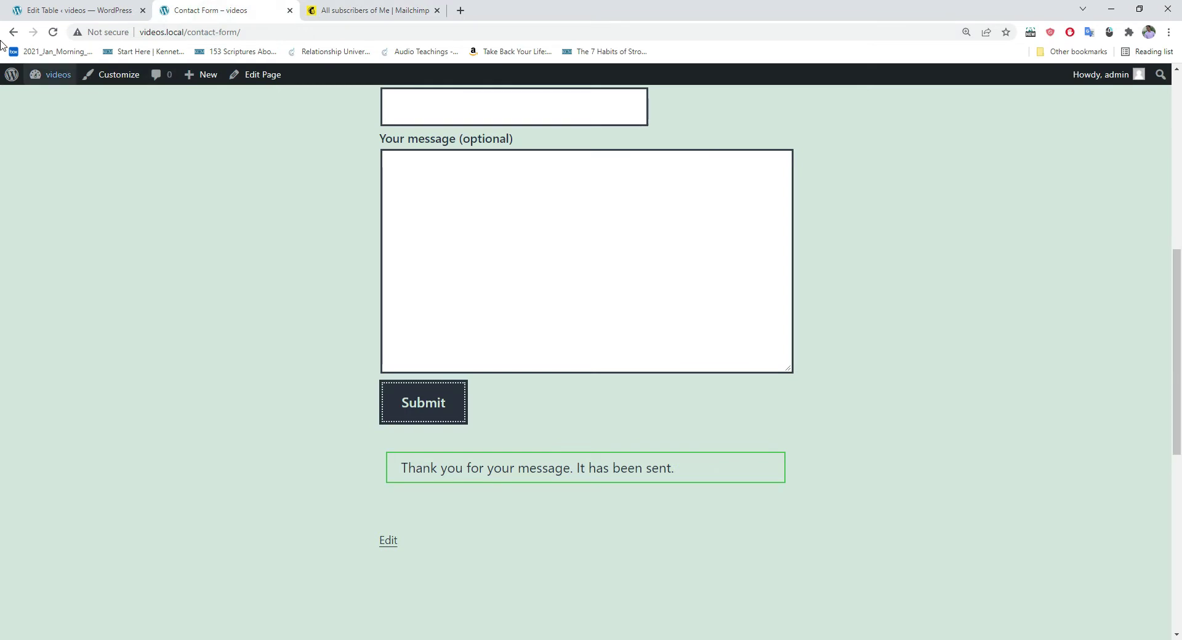
# Step: Set the Mailchimp action's If condition to your-name = true
pyautogui.click(49, 12)
pyautogui.scroll(-2, 204, 370)
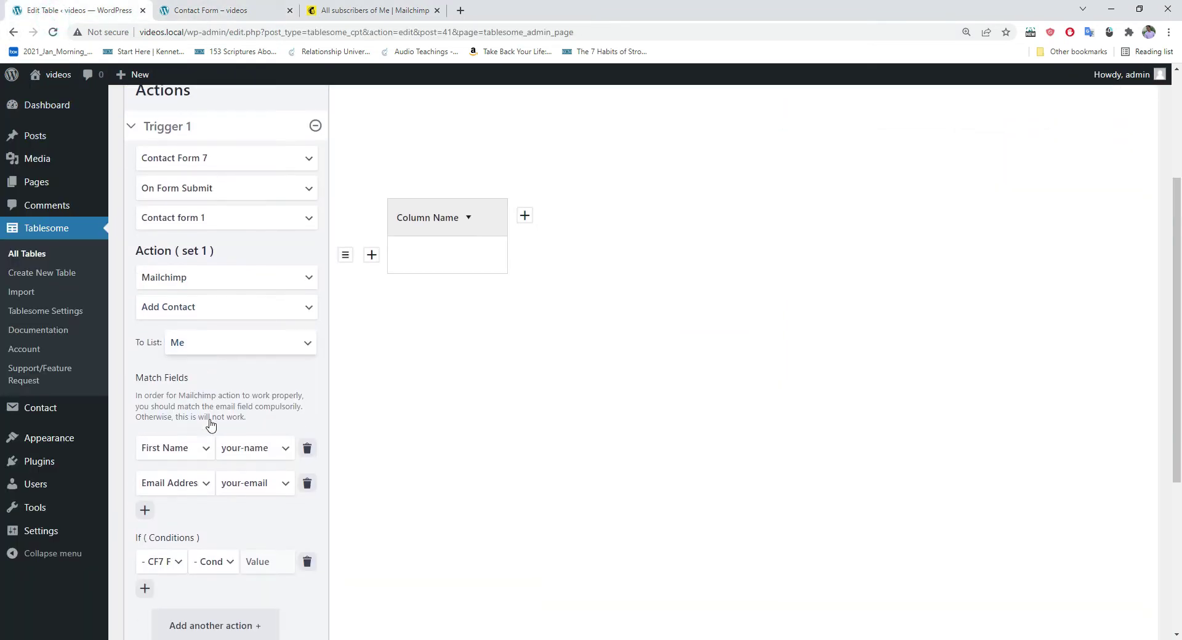
pyautogui.scroll(-2, 197, 443)
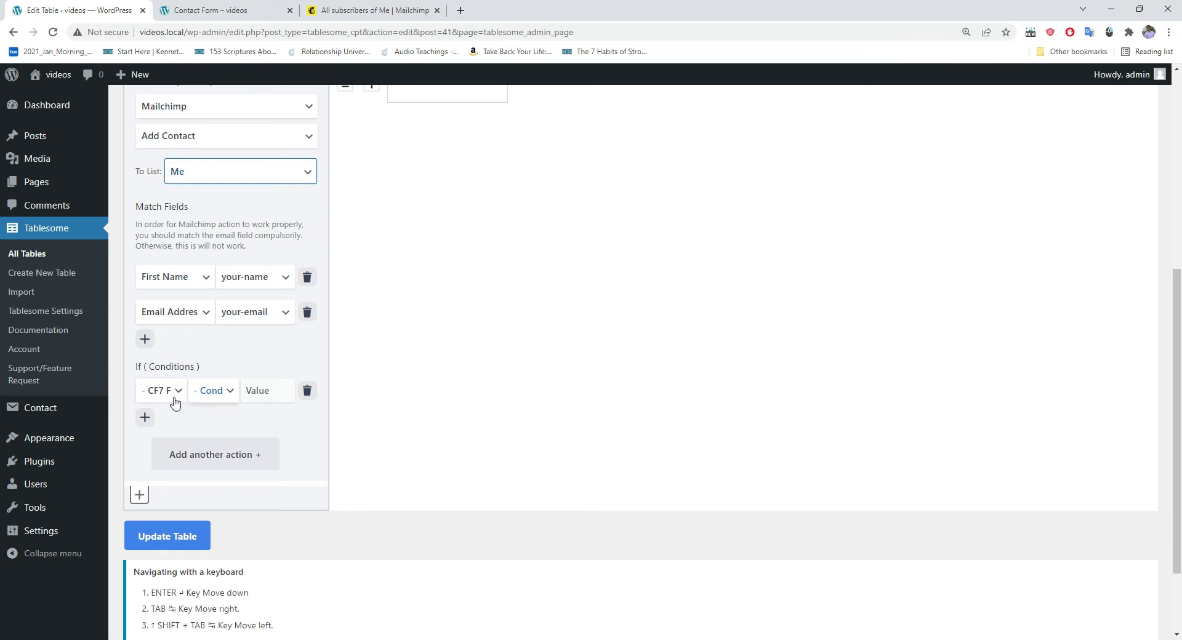
pyautogui.click(164, 394)
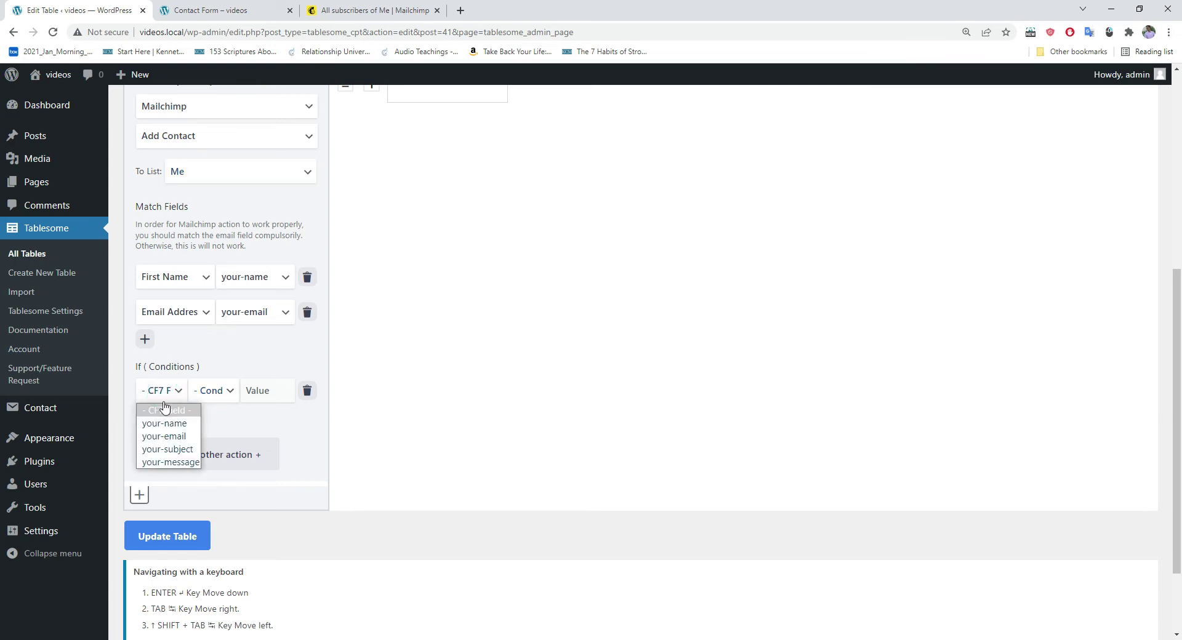
pyautogui.click(166, 427)
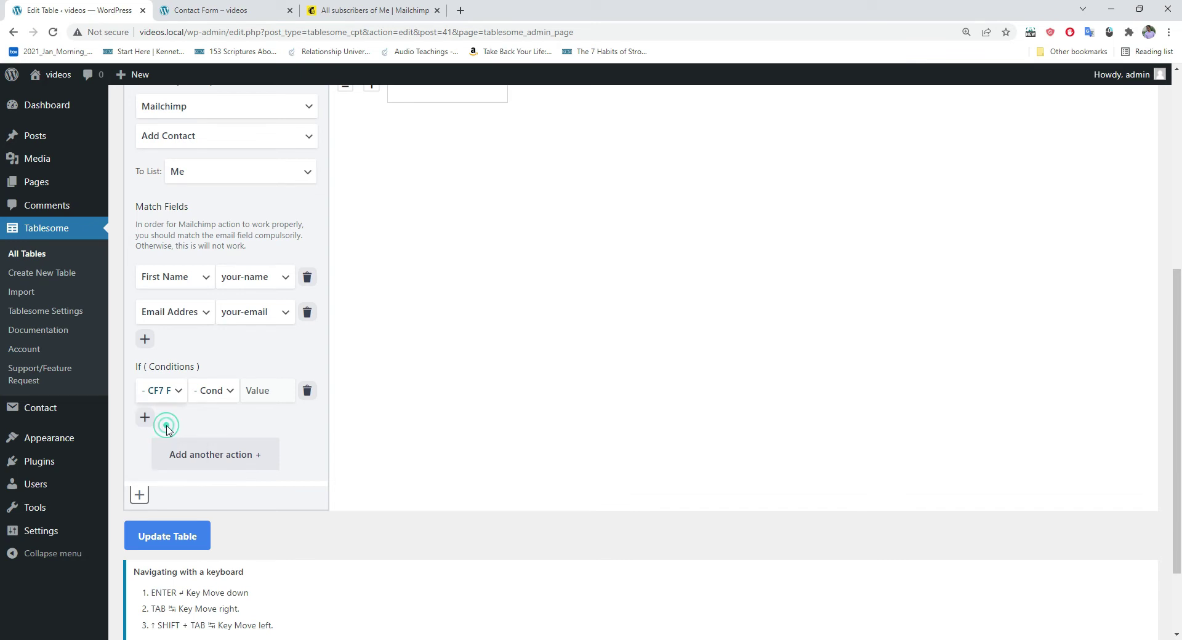
pyautogui.click(220, 394)
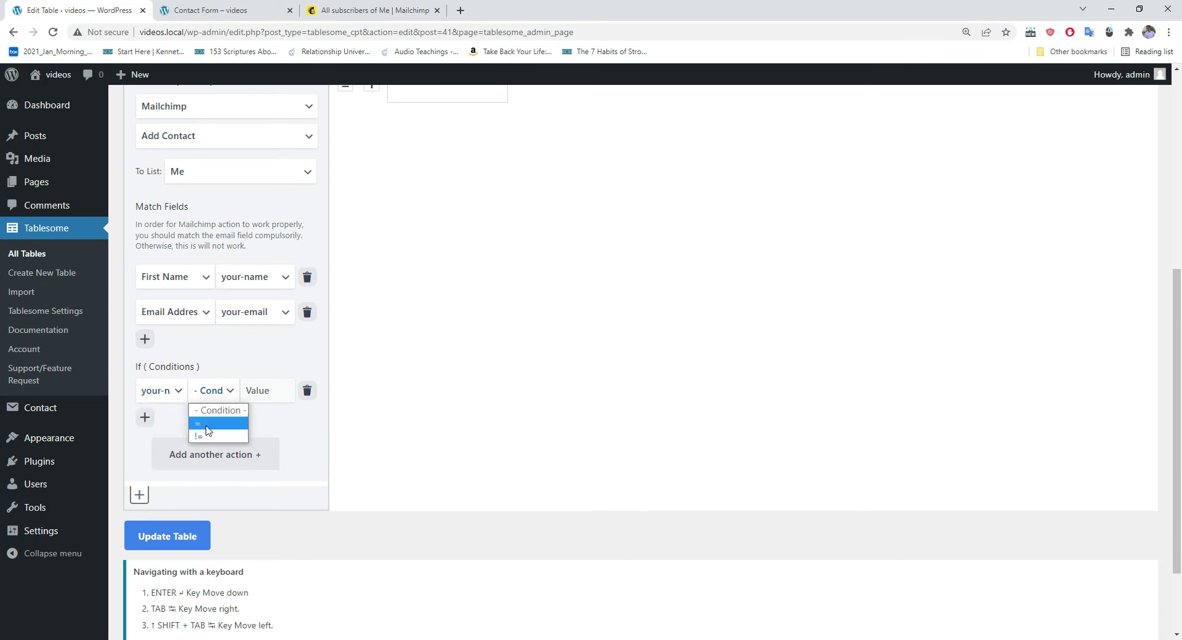
pyautogui.click(205, 425)
pyautogui.click(259, 394)
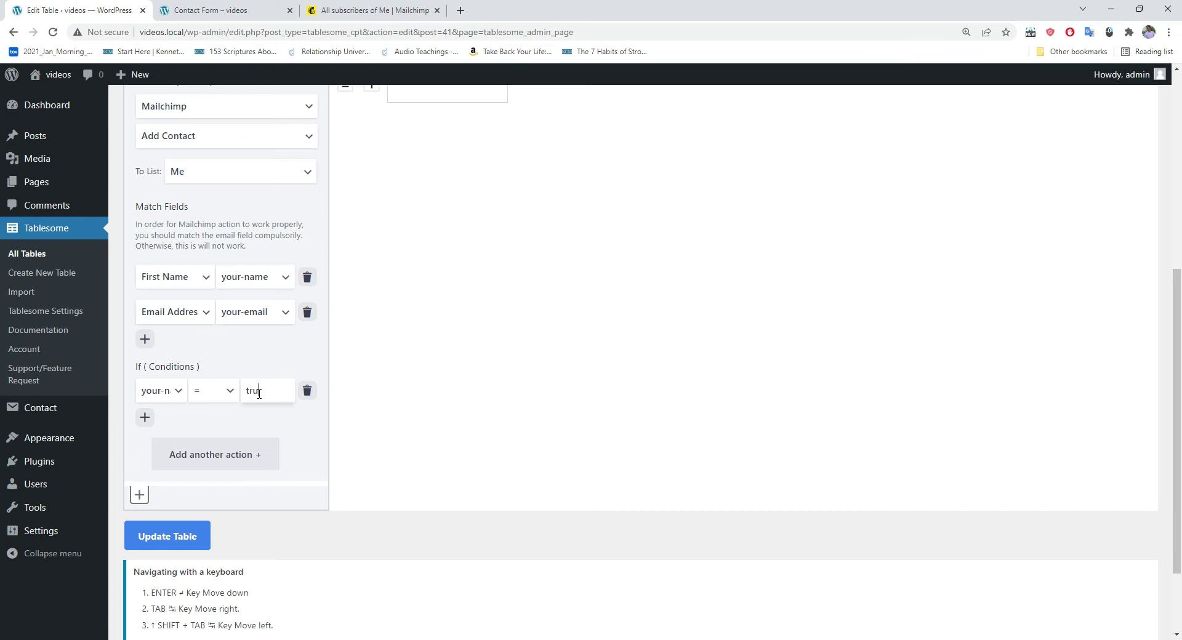
pyautogui.click(224, 392)
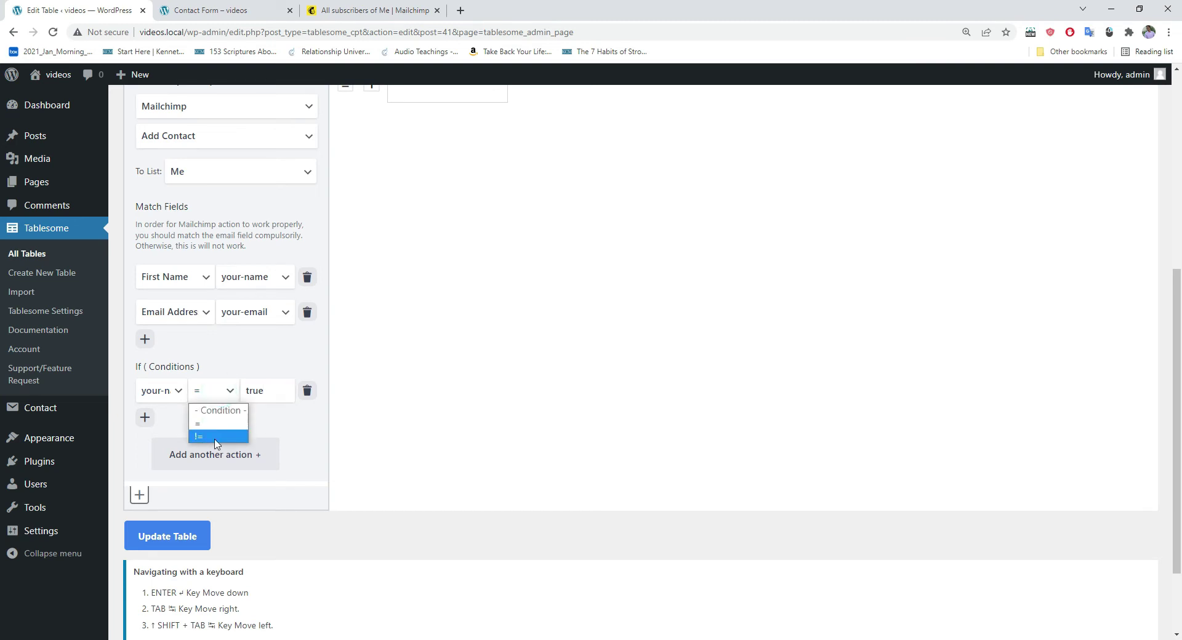
pyautogui.click(203, 423)
pyautogui.scroll(-1, 179, 482)
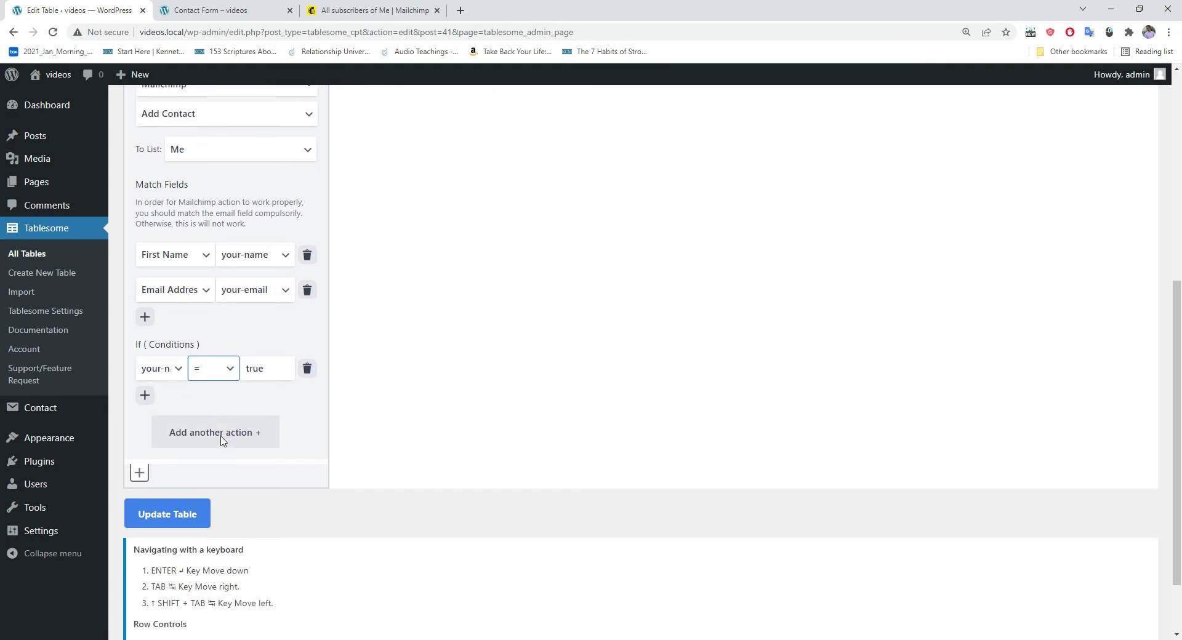
# Step: Save the table, acknowledge the update message, and go back to the Contact Form page
pyautogui.click(178, 481)
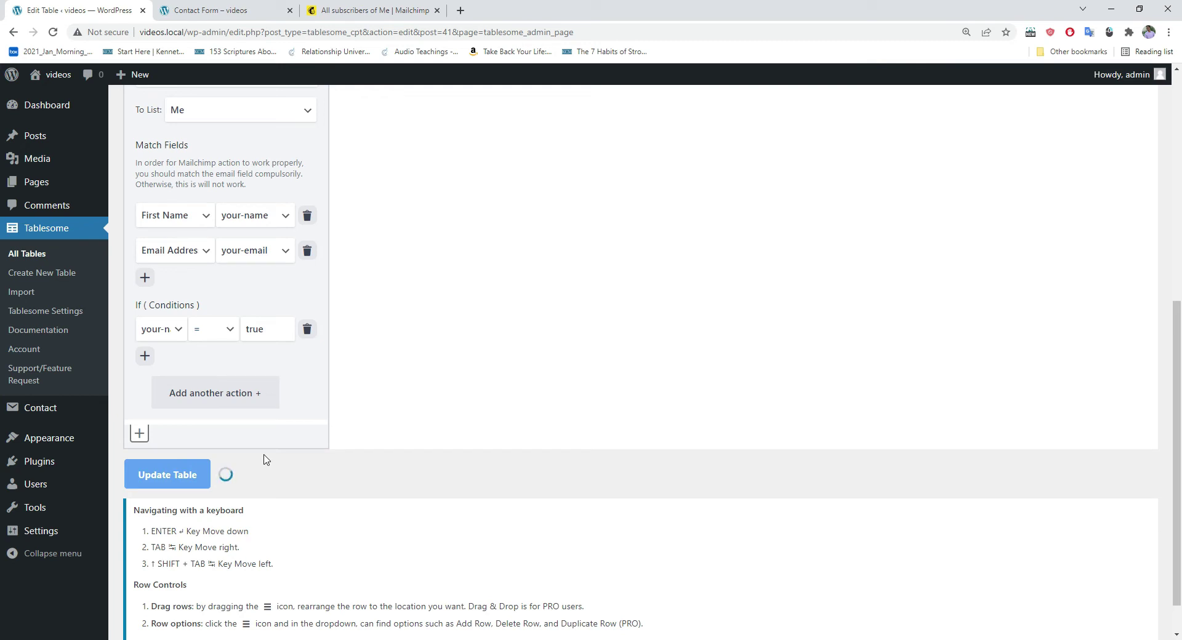
pyautogui.click(699, 104)
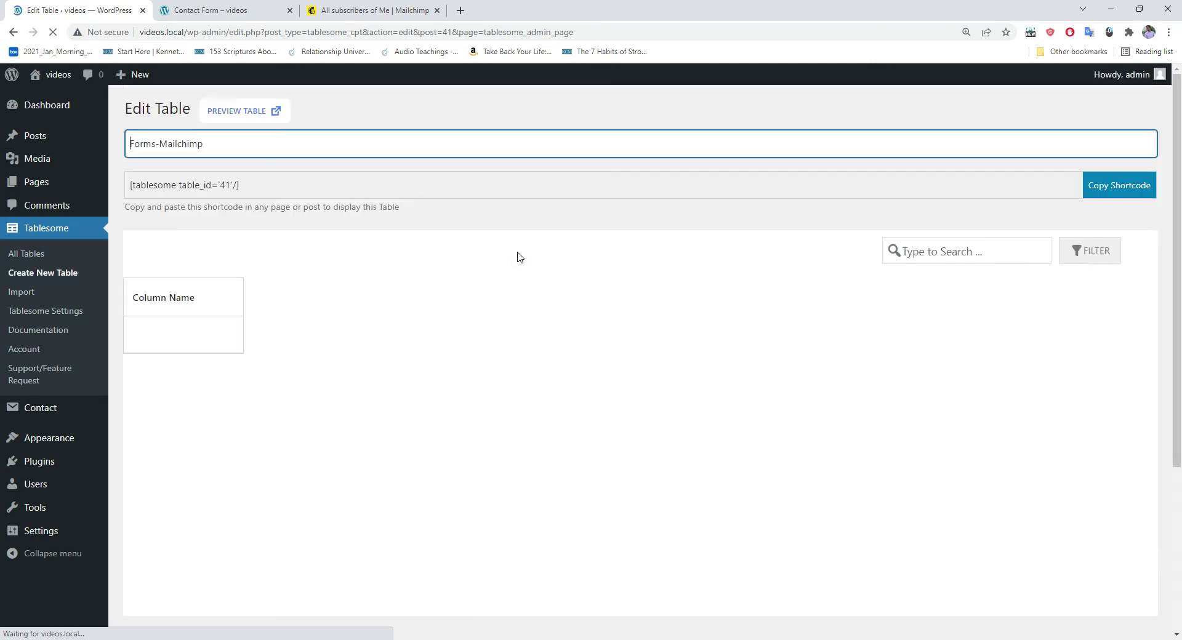
pyautogui.click(209, 15)
pyautogui.scroll(3, 470, 237)
# Step: Reload the contact form and enter name 'true' with a sample e-mail address
pyautogui.click(58, 32)
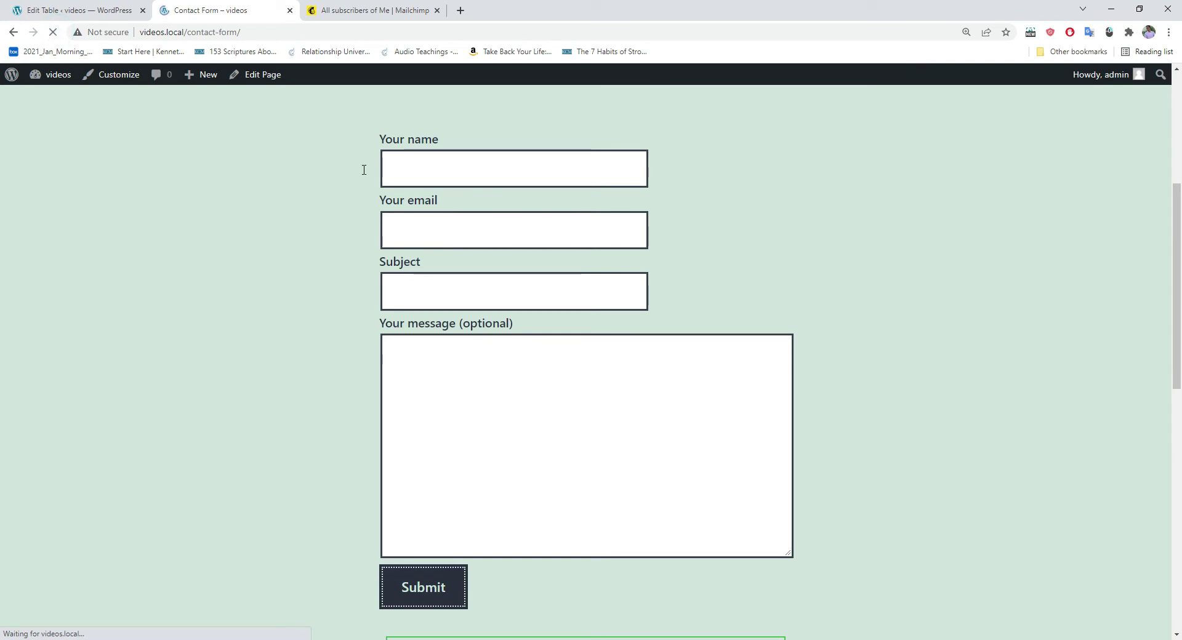
pyautogui.click(422, 170)
pyautogui.write('true')
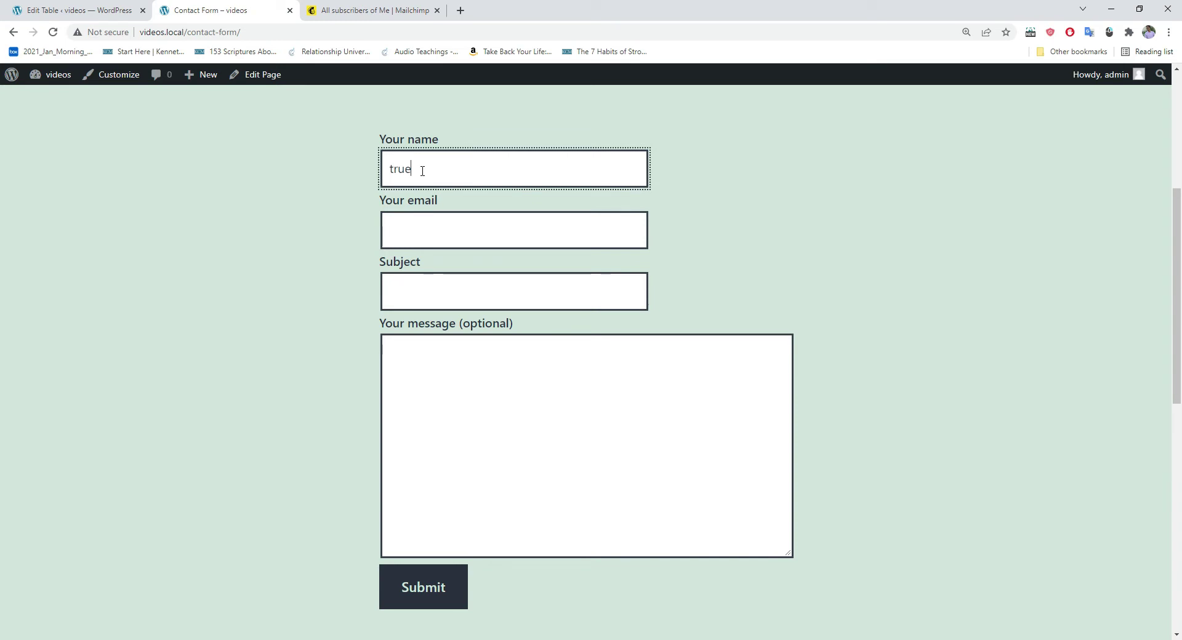
pyautogui.click(413, 219)
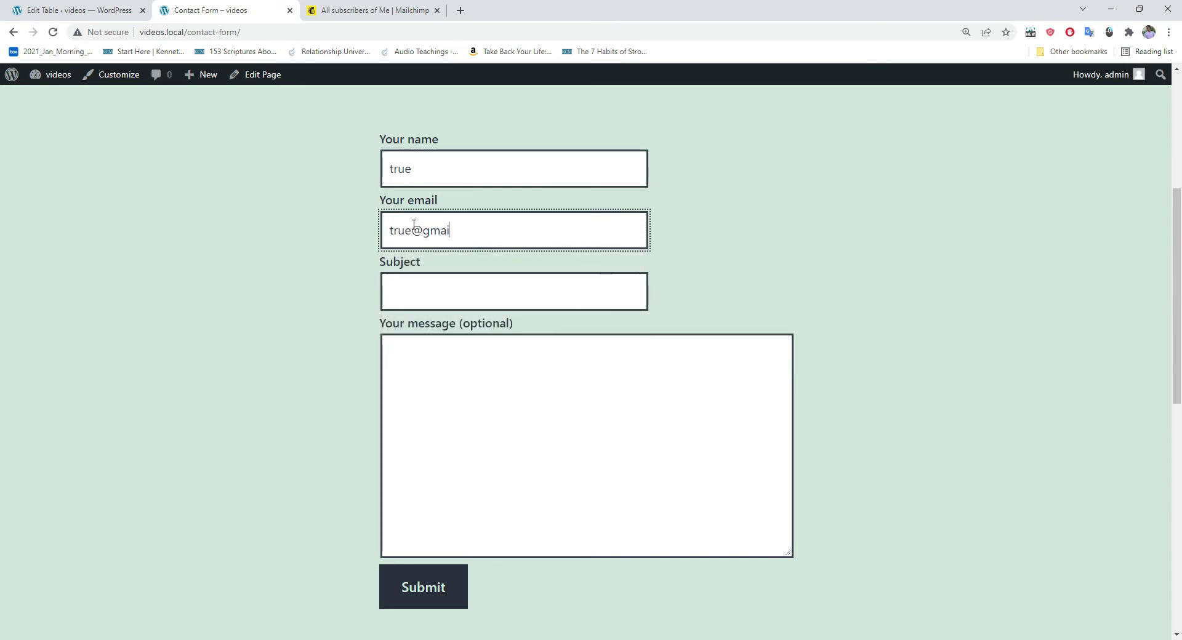
# Step: Enter subject 'truesubject' and message 'truemessage', then submit the form
pyautogui.click(394, 293)
pyautogui.write('truesubject')
pyautogui.click(421, 364)
pyautogui.write('truemessage')
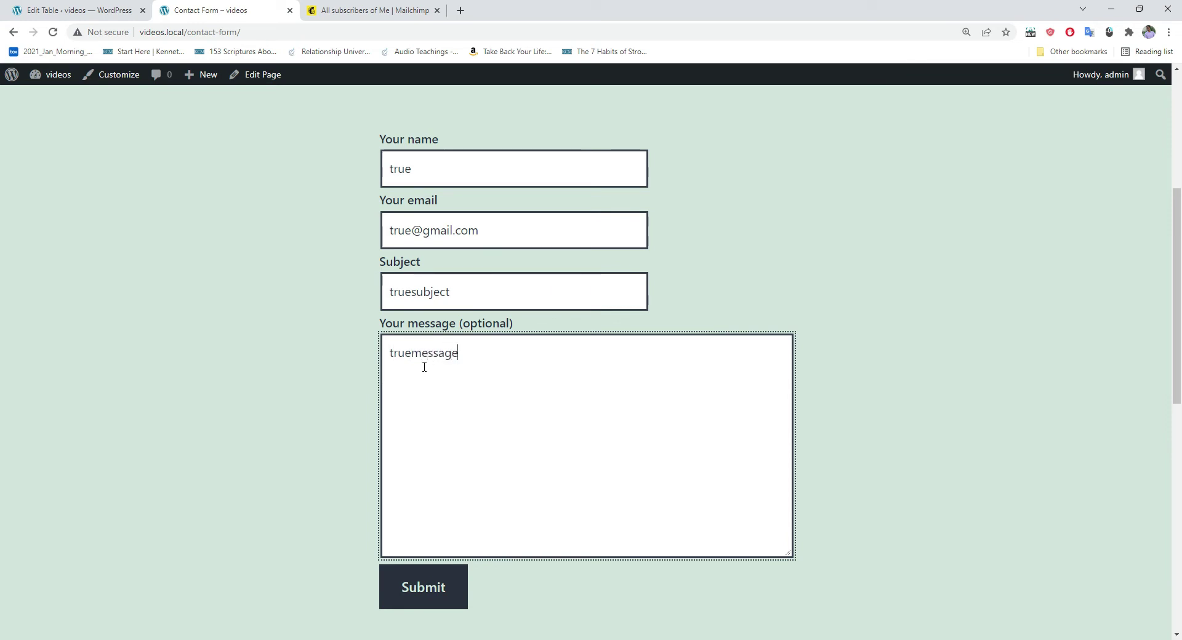
pyautogui.scroll(-3, 424, 370)
pyautogui.click(435, 409)
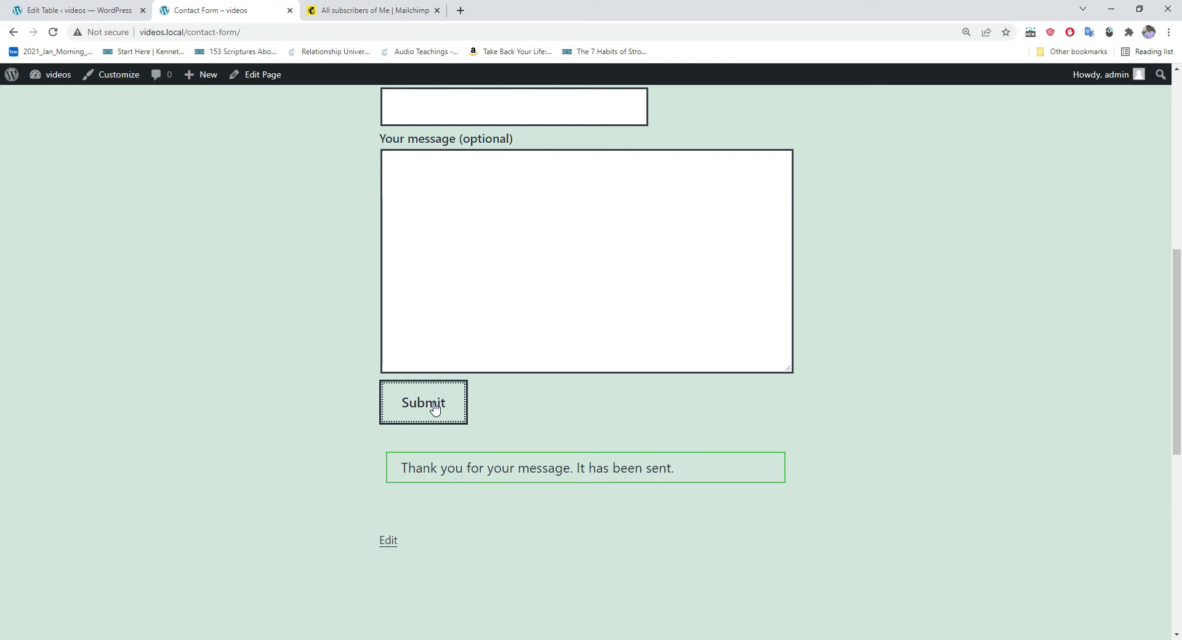
# Step: Check Mailchimp's contact list for the new 'true' contact (12 total), then return to the form
pyautogui.click(351, 13)
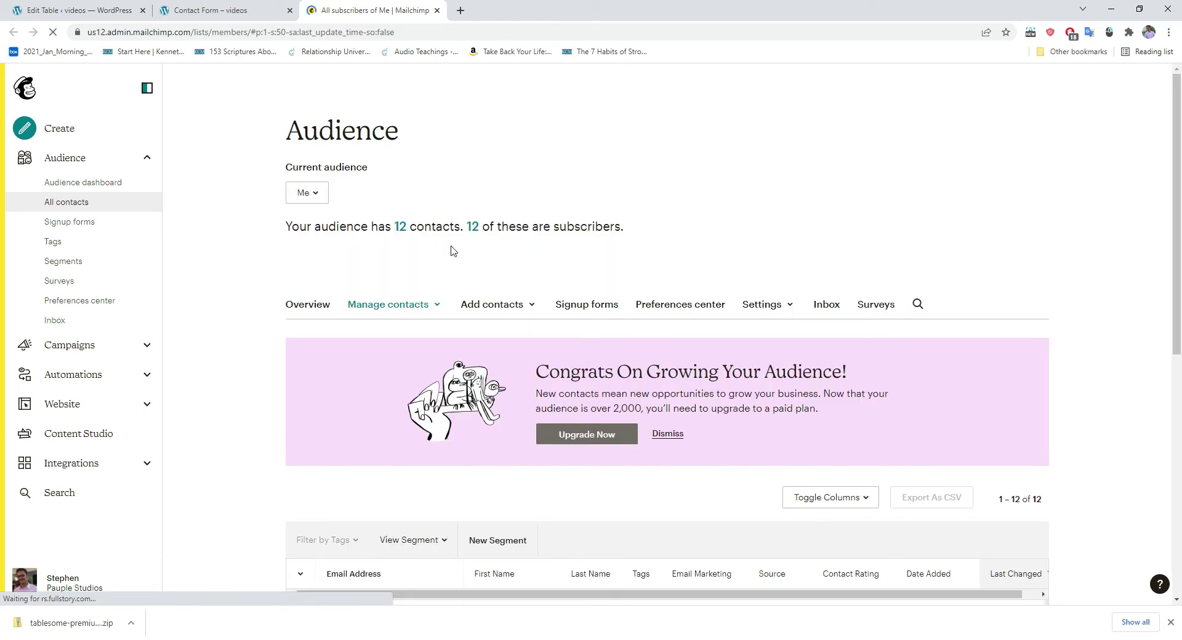
pyautogui.scroll(-5, 451, 251)
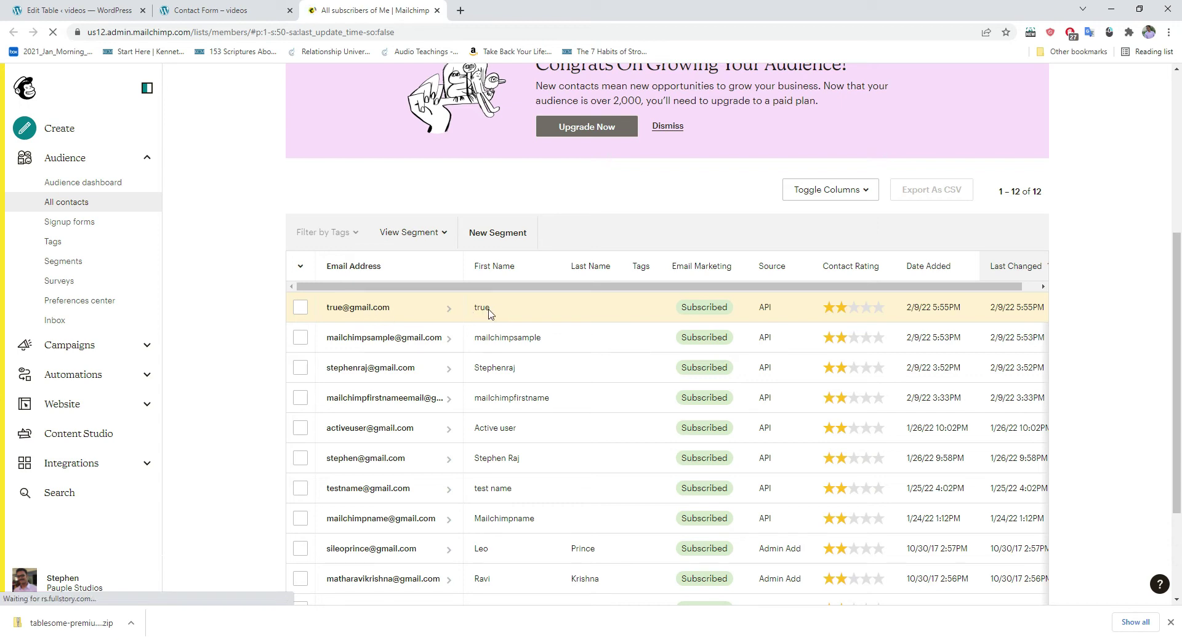
pyautogui.click(209, 11)
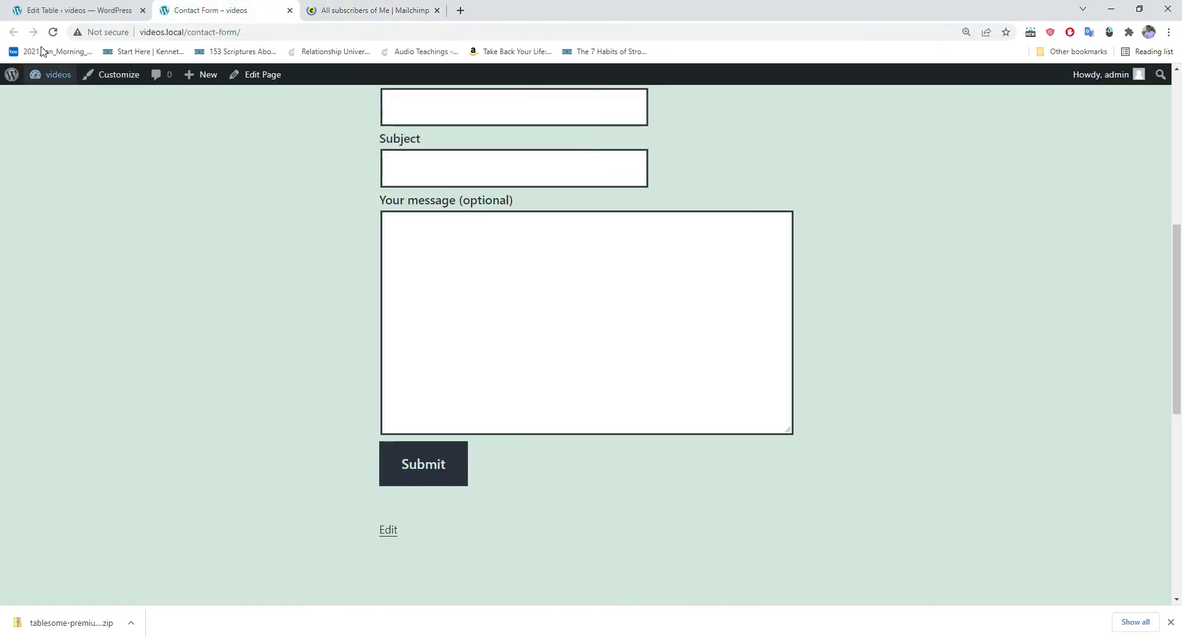
# Step: Reload the contact form and enter name 'false' with a sample e-mail address
pyautogui.click(54, 34)
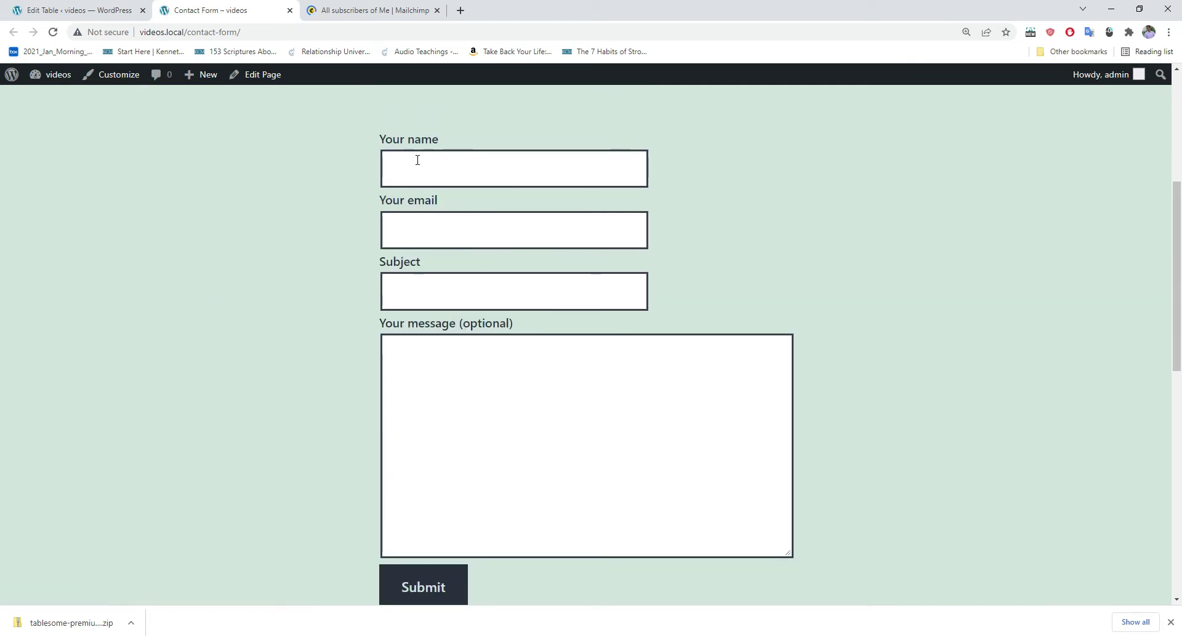
pyautogui.click(422, 169)
pyautogui.write('false')
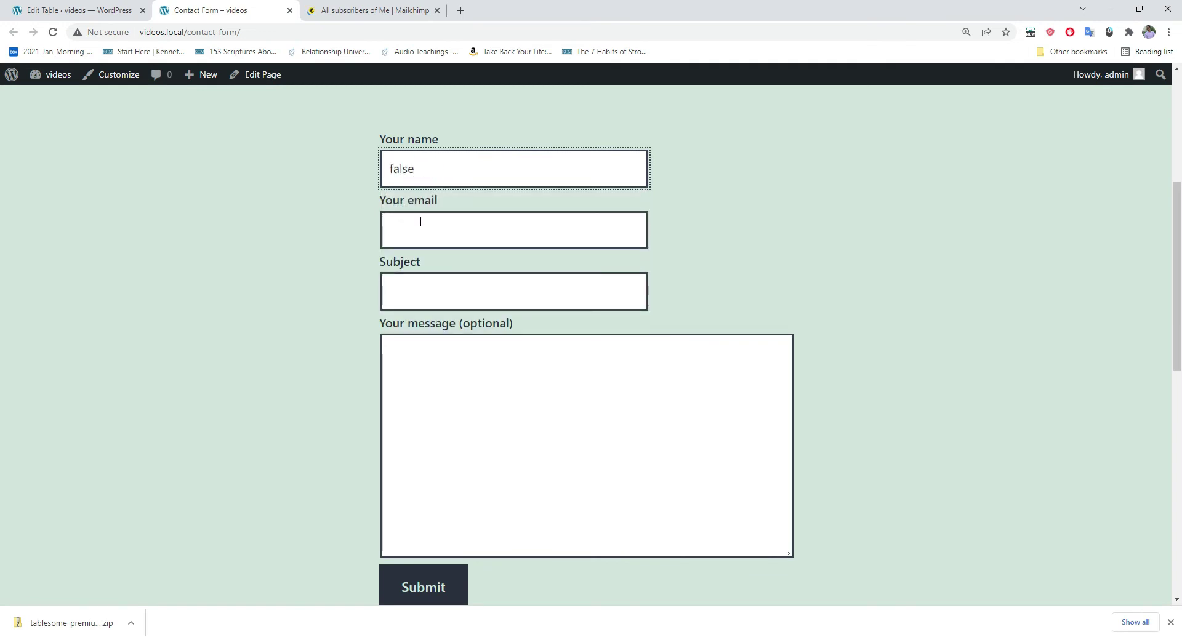
pyautogui.click(421, 222)
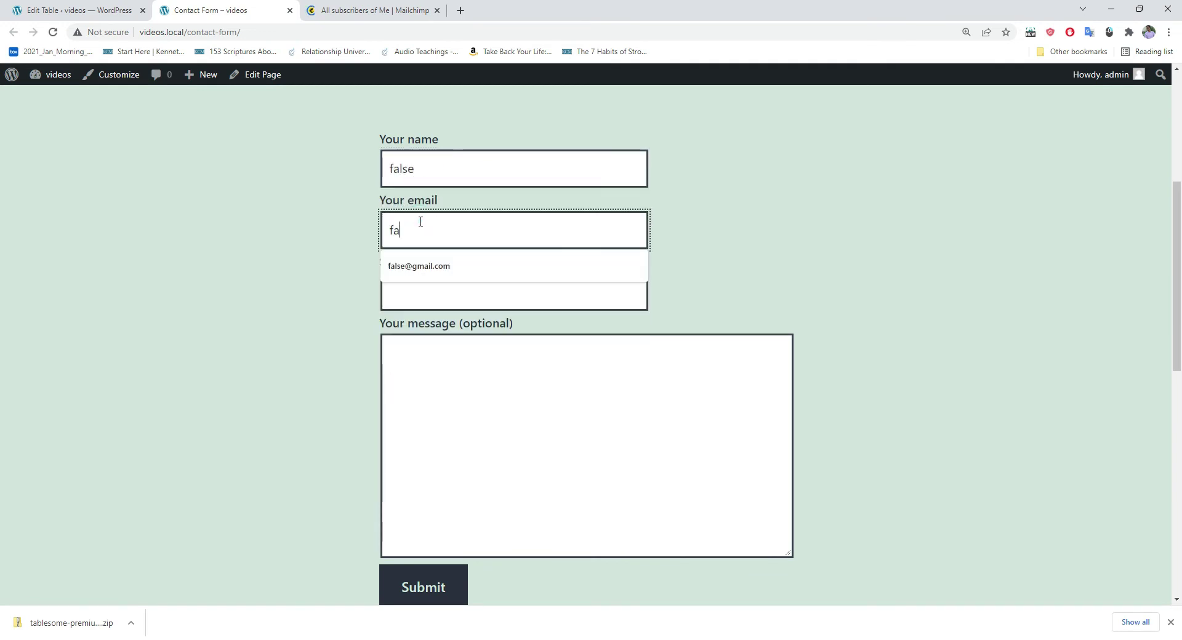
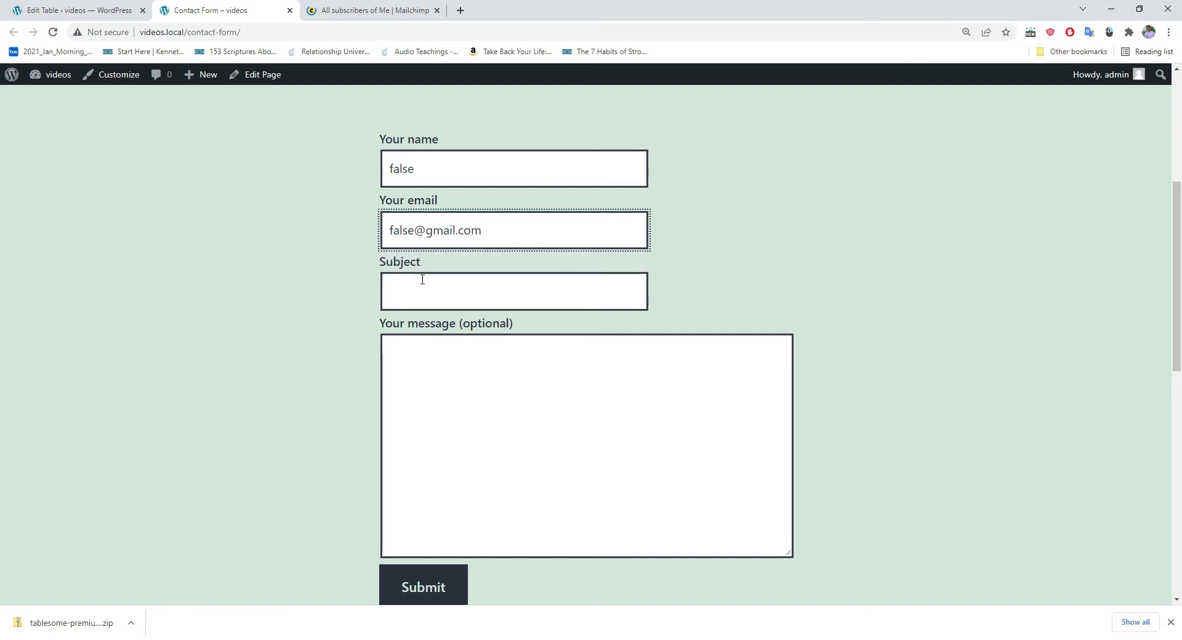
# Step: Enter subject 'falsesubject' and message 'falsemessage', submit, then switch to Mailchimp
pyautogui.click(422, 279)
pyautogui.write('falsesubject')
pyautogui.click(422, 381)
pyautogui.write('falsemessage')
pyautogui.scroll(-2, 422, 381)
pyautogui.click(388, 477)
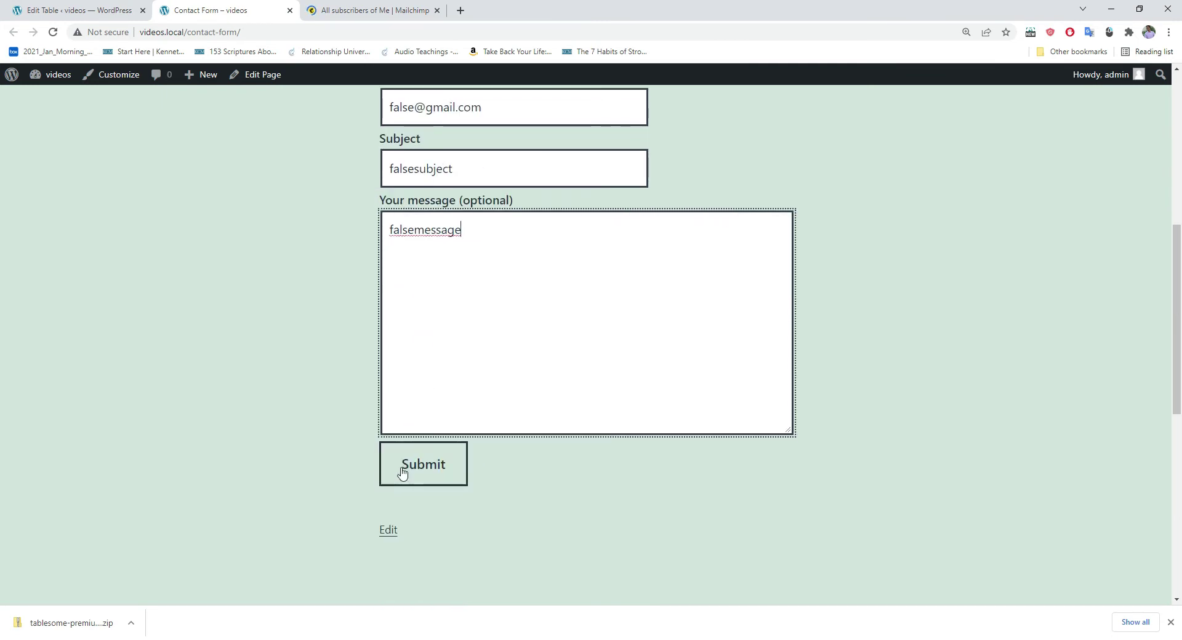
pyautogui.click(414, 474)
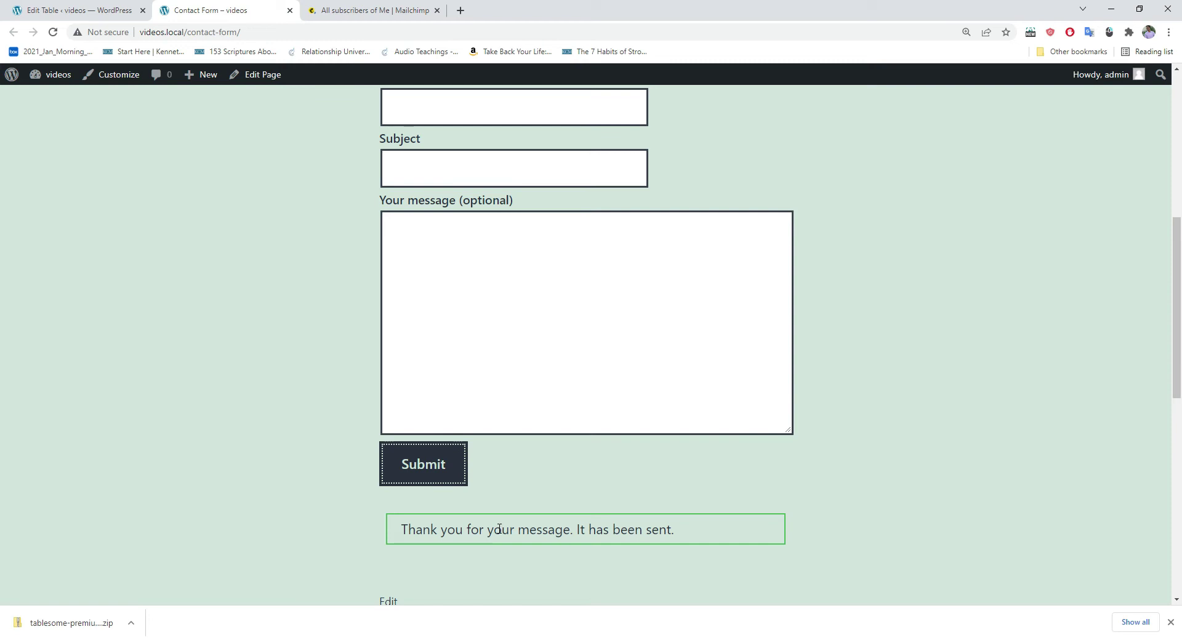
pyautogui.click(399, 4)
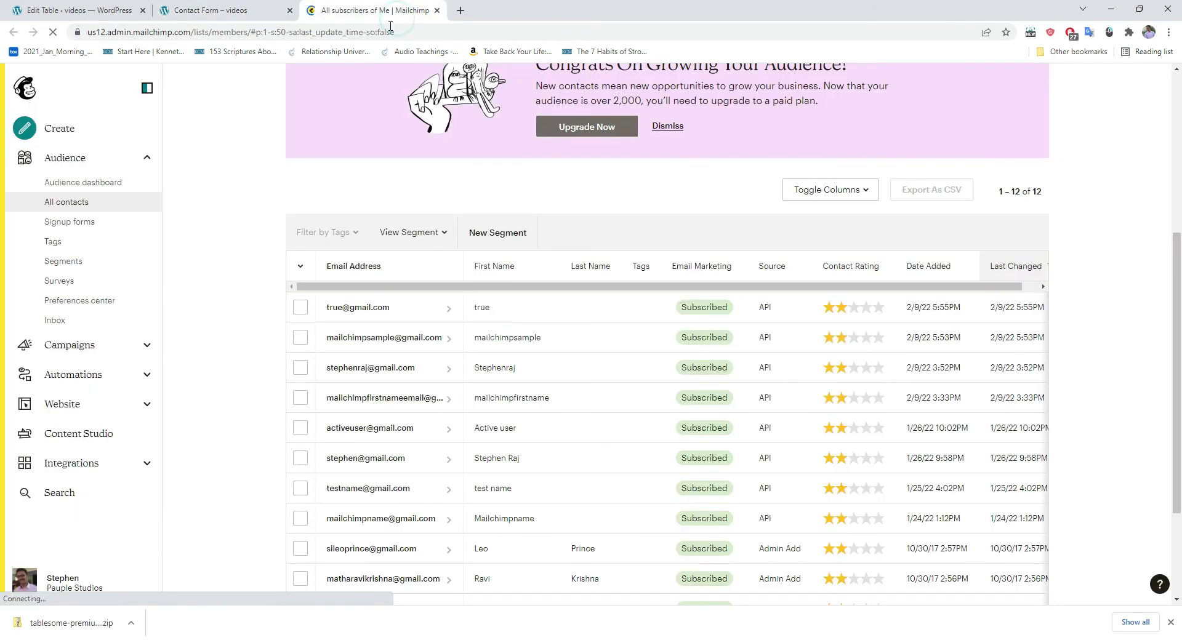
# Step: Refresh Mailchimp's contacts to confirm no 'false' contact was added, then return to Tablesome
pyautogui.scroll(-1, 377, 263)
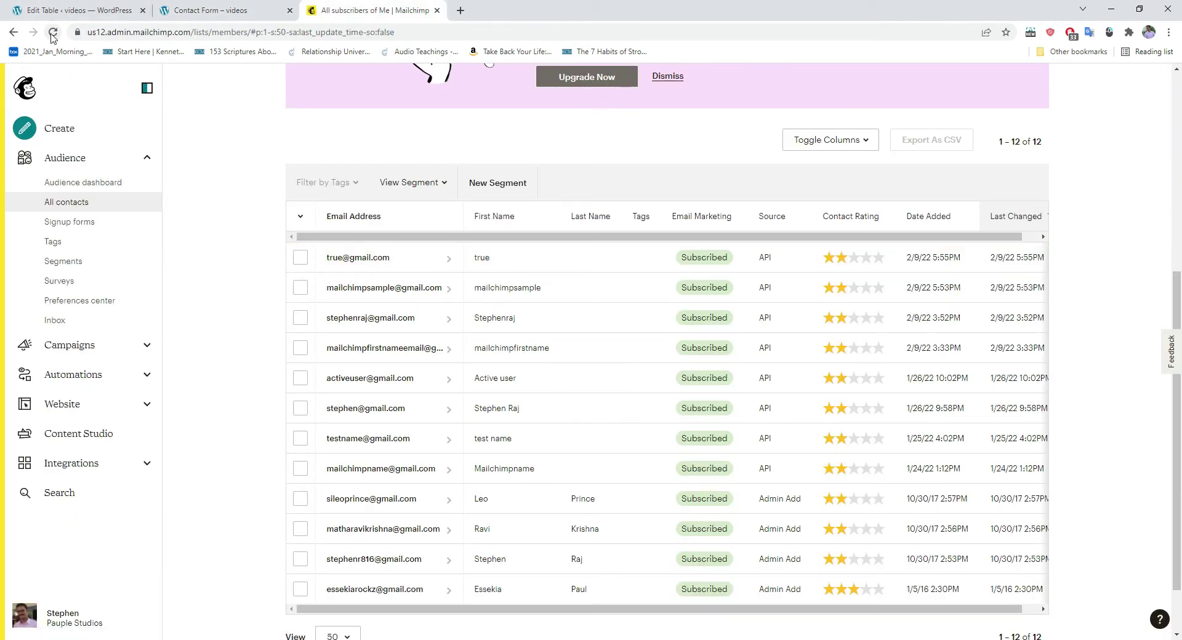
pyautogui.click(53, 32)
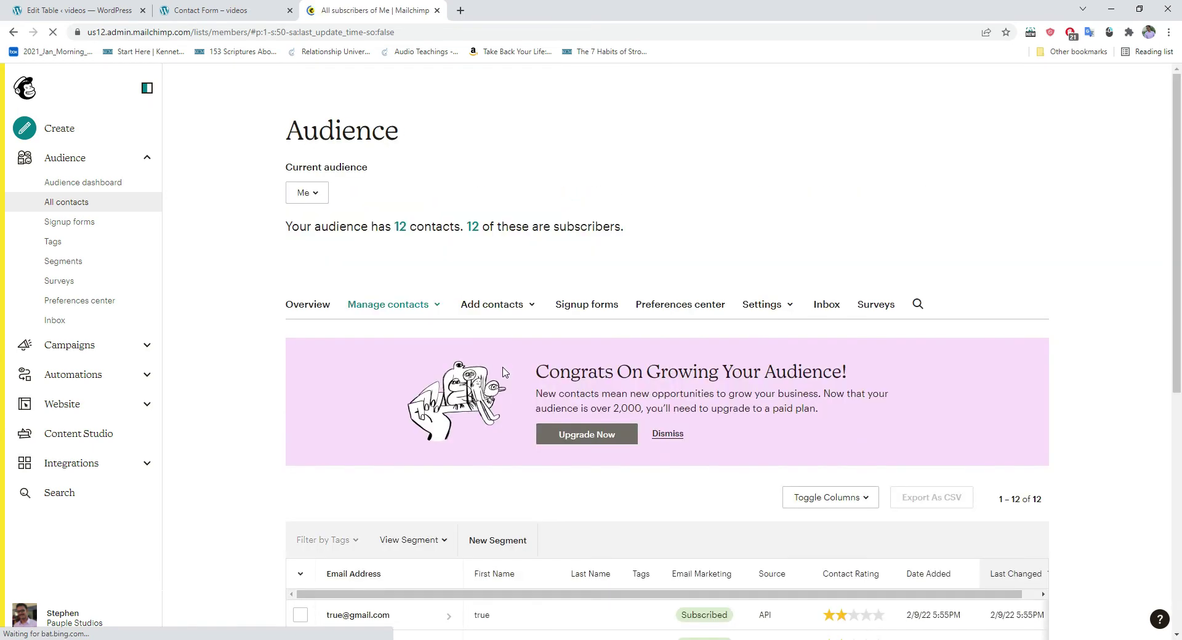
pyautogui.scroll(-3, 504, 371)
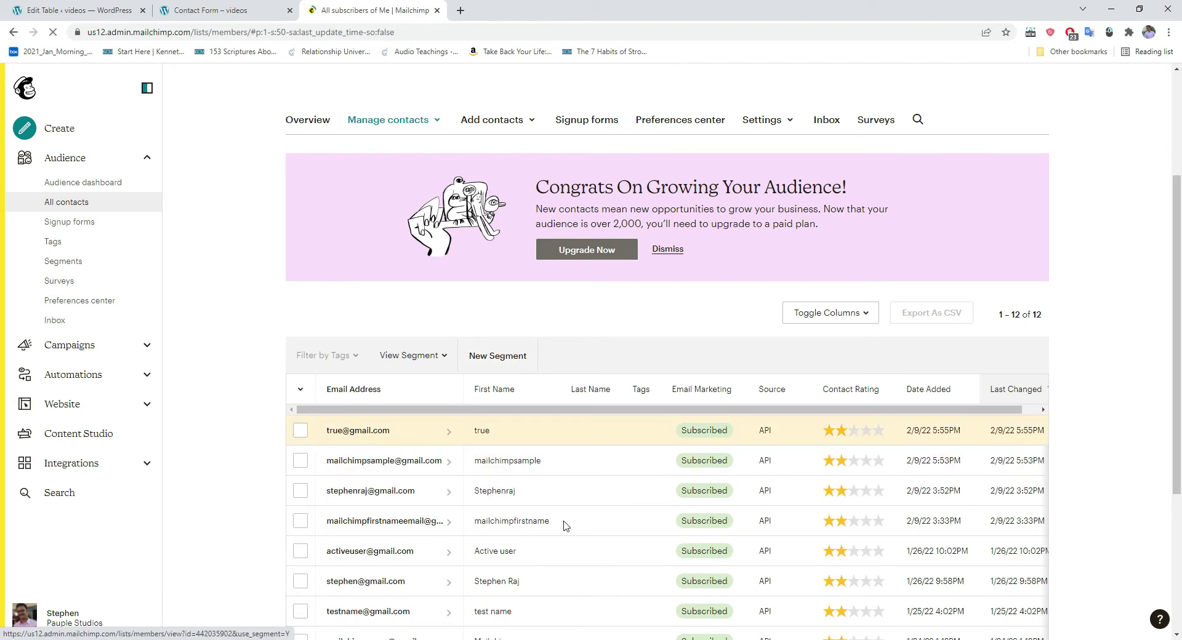
pyautogui.click(67, 12)
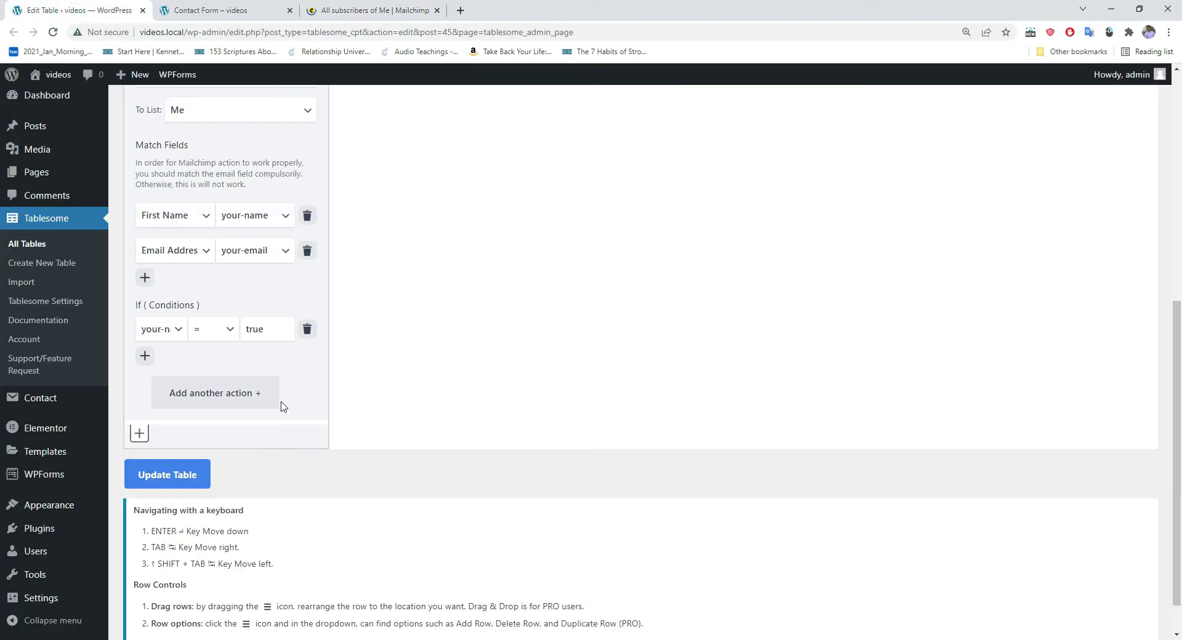
# Step: Replace the your-name condition value 'true' with 'false' and update the table
pyautogui.moveTo(263, 330); pyautogui.dragTo(246, 331)
pyautogui.write('false')
pyautogui.click(171, 480)
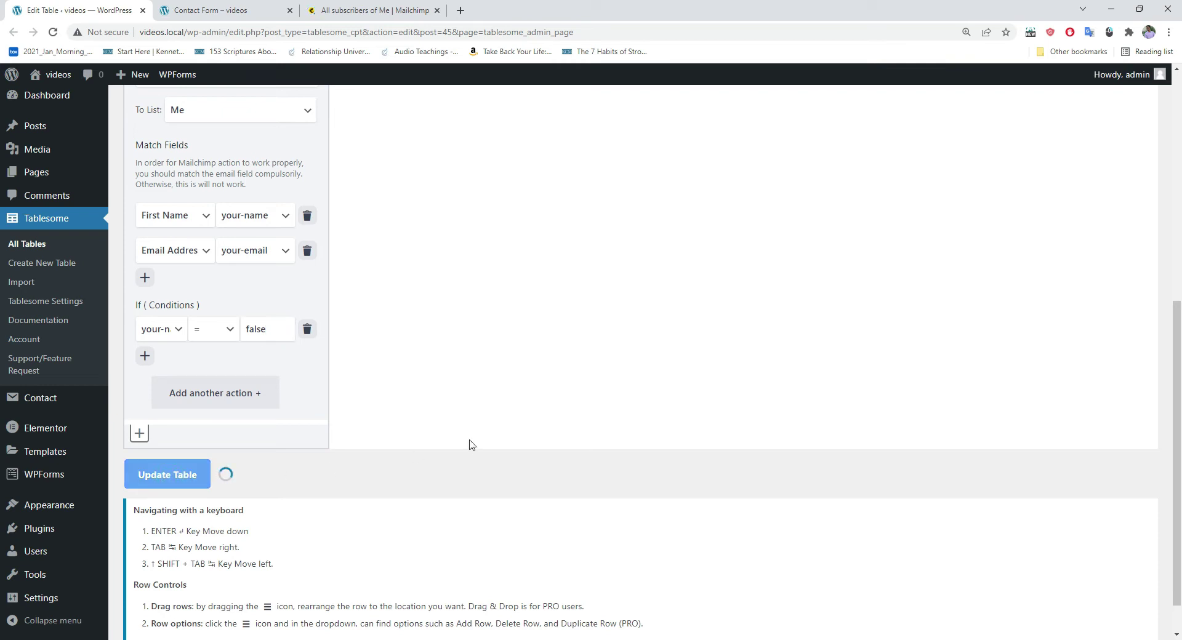
pyautogui.click(698, 103)
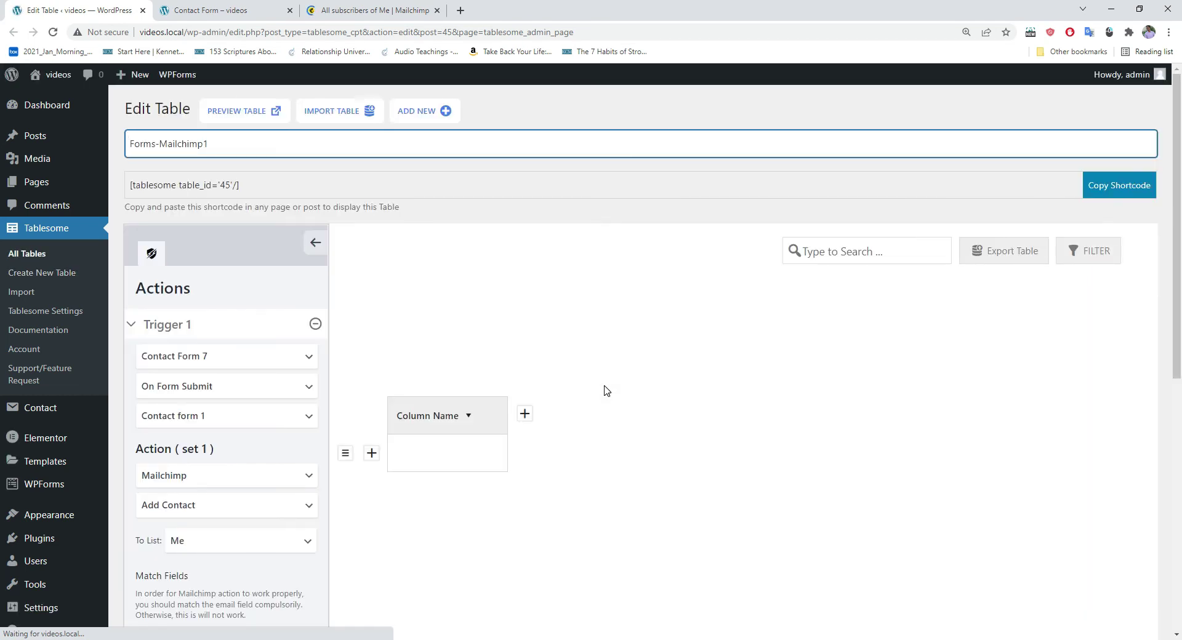
pyautogui.scroll(-6, 545, 342)
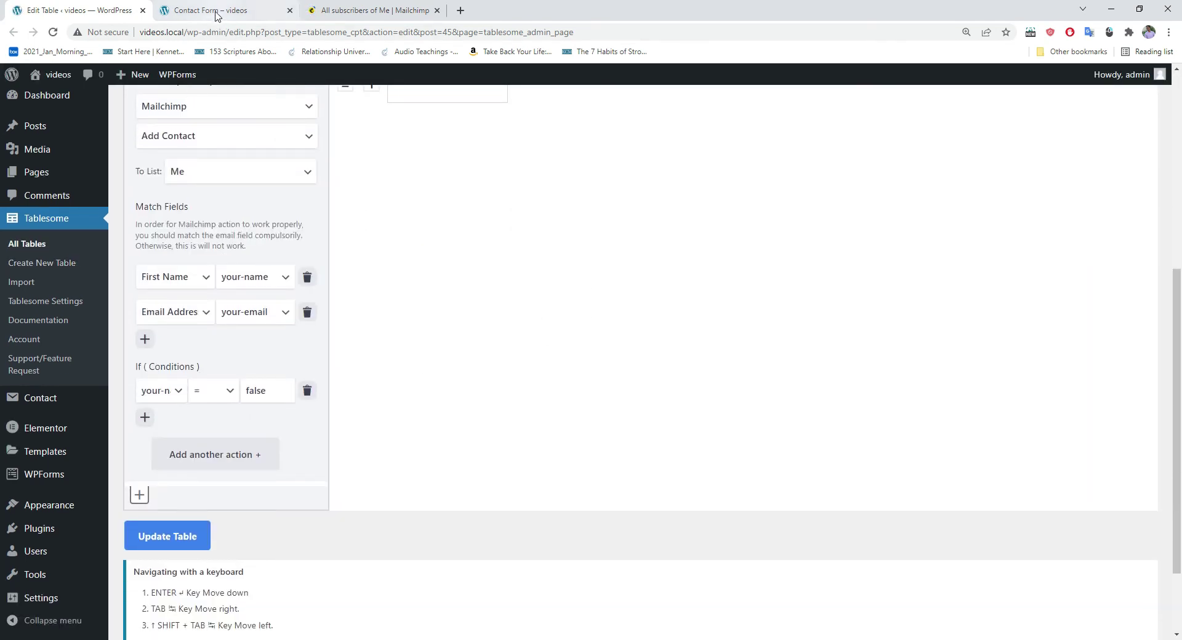
# Step: Reload the contact form and enter name 'false' with a sample e-mail address
pyautogui.click(217, 11)
pyautogui.click(53, 32)
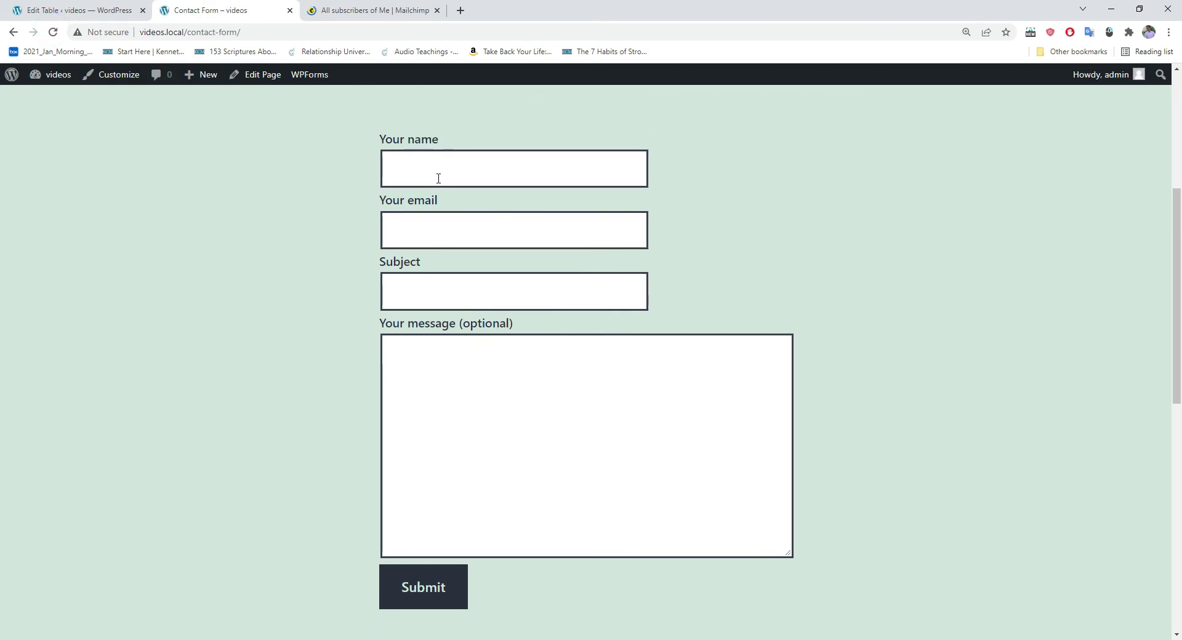
pyautogui.click(427, 174)
pyautogui.write('false')
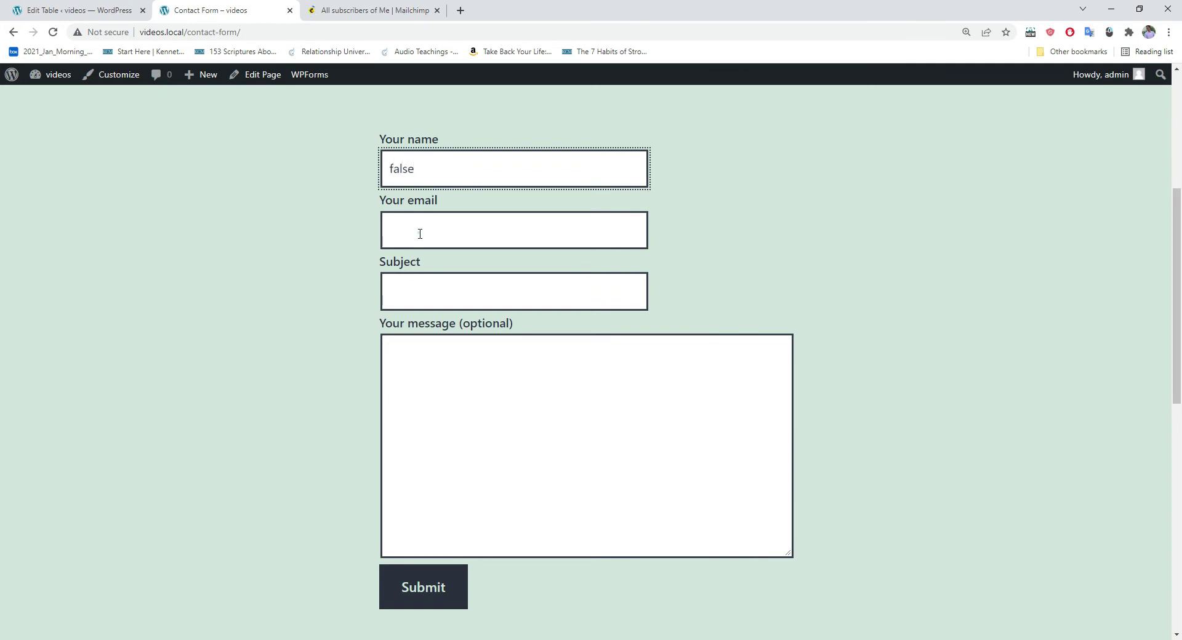
pyautogui.click(420, 233)
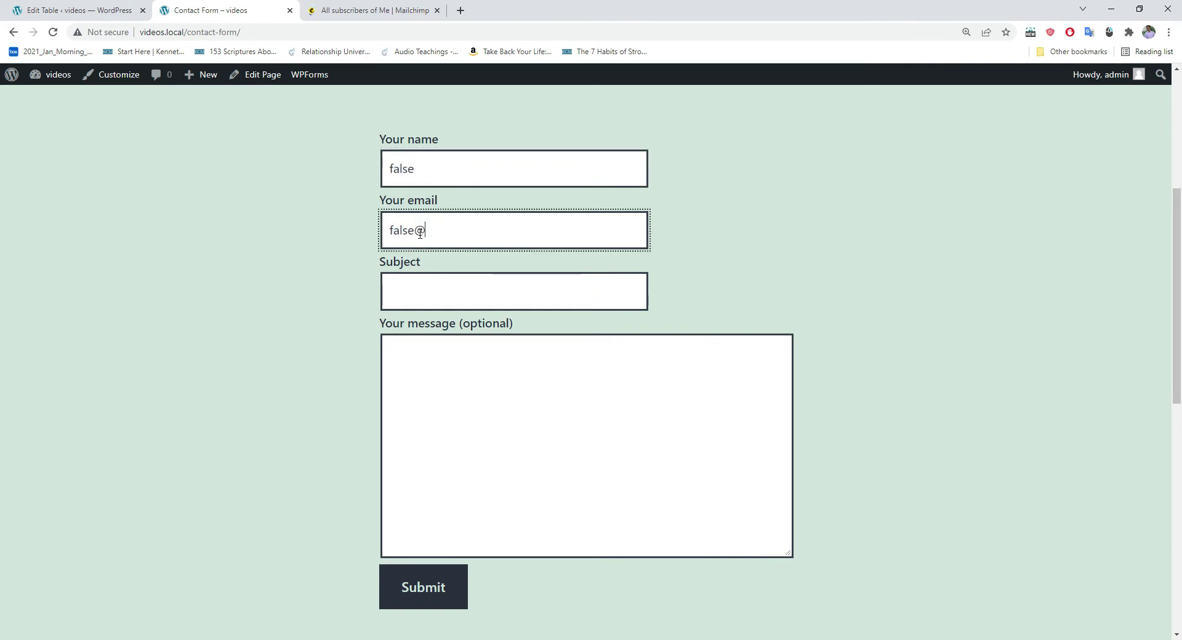
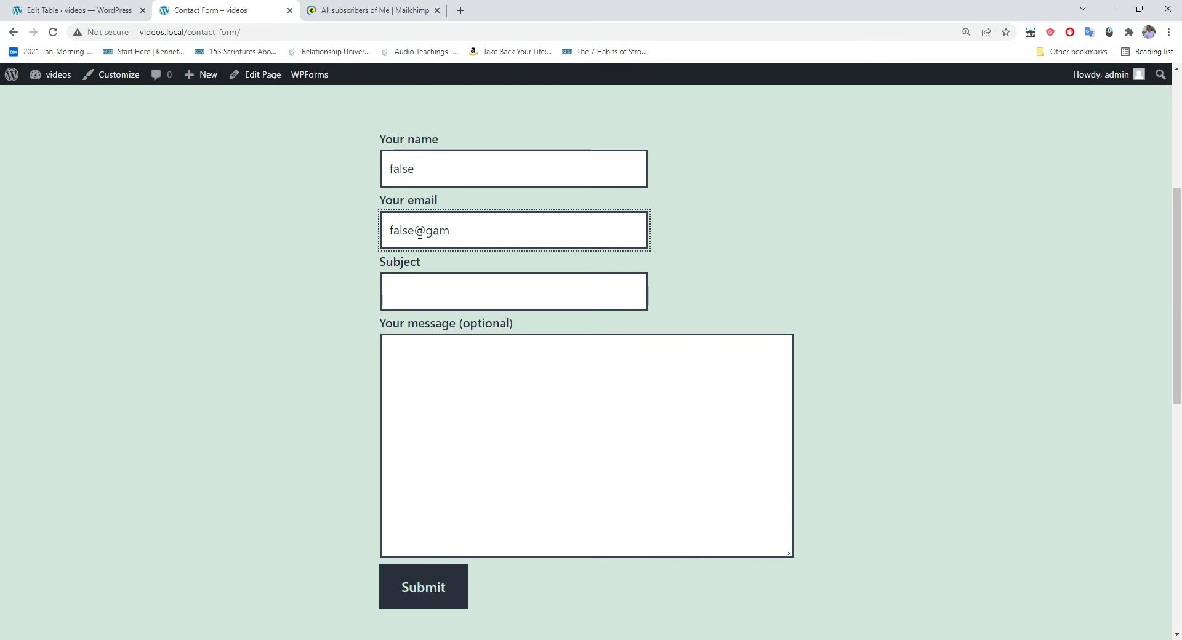
# Step: Enter subject 'falsesubject' and message 'falsemessage', then submit the form
pyautogui.click(431, 294)
pyautogui.write('false')
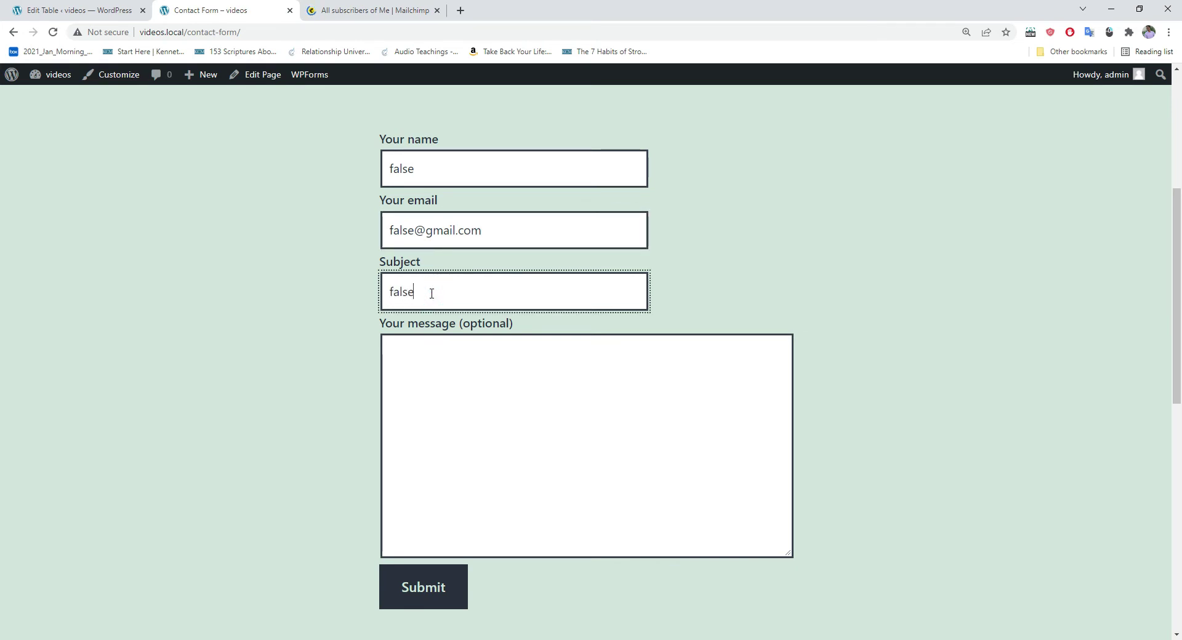
pyautogui.write('subject')
pyautogui.click(426, 376)
pyautogui.write('falsemessage')
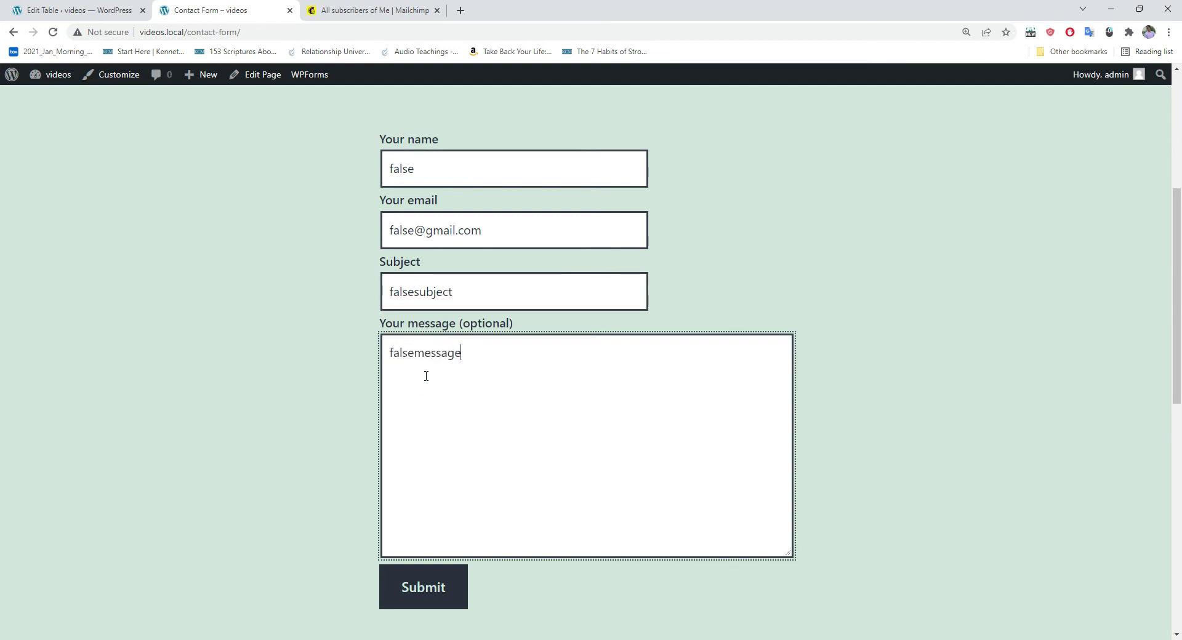
pyautogui.scroll(-1, 428, 431)
pyautogui.click(421, 526)
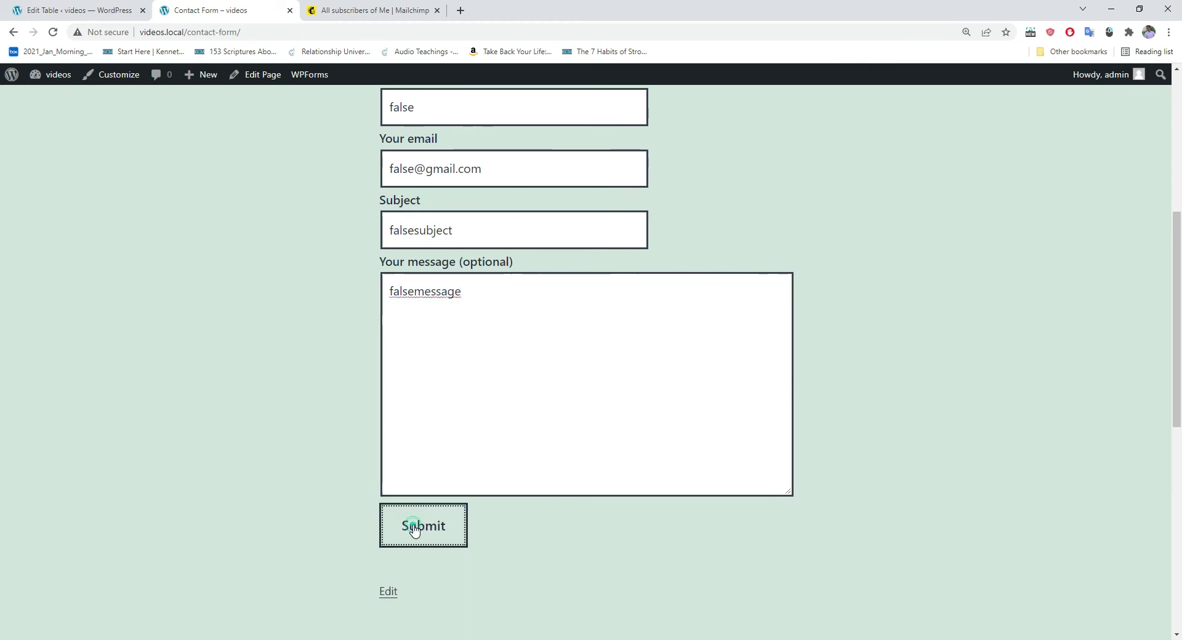
pyautogui.scroll(-1, 526, 376)
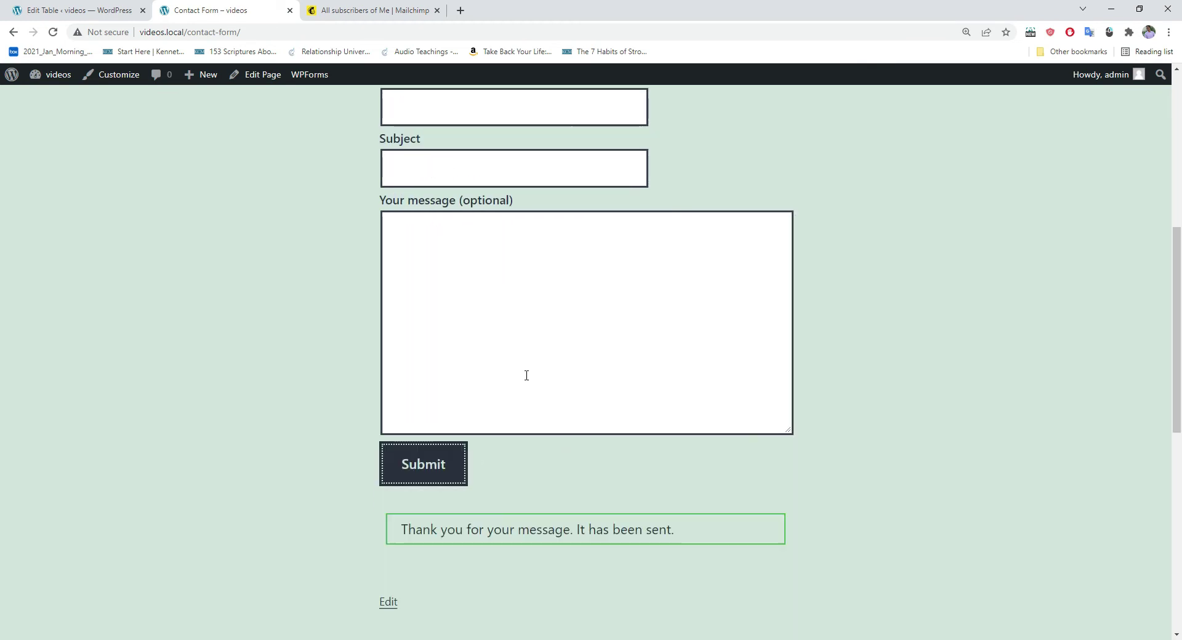
pyautogui.scroll(-2, 526, 376)
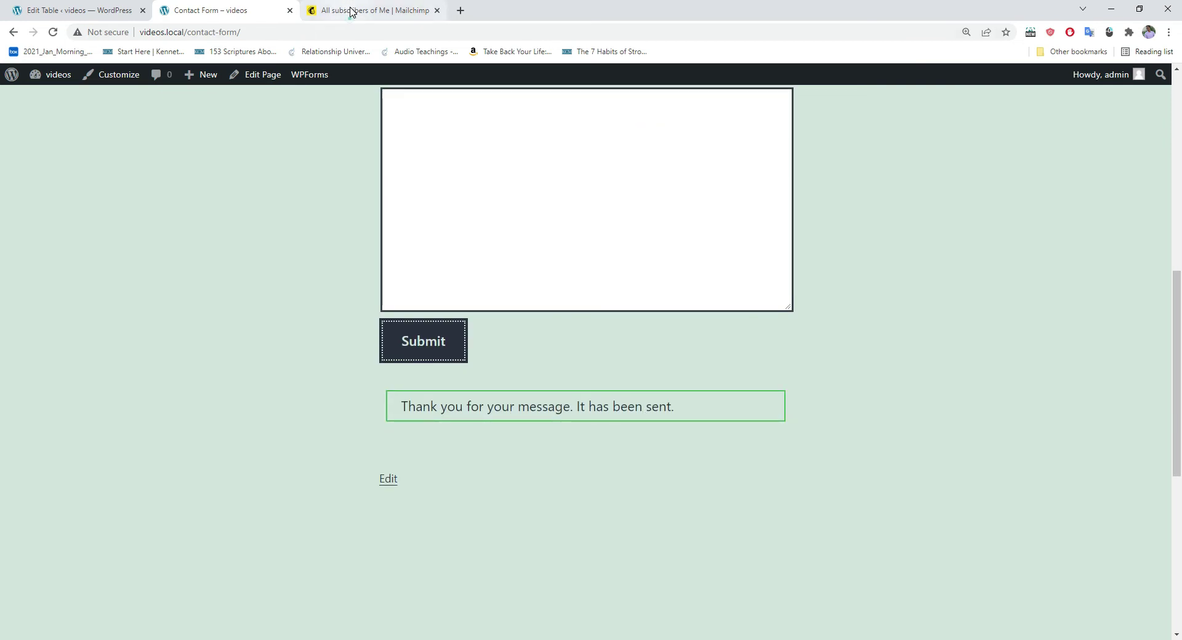
# Step: Reload the Mailchimp audience and check it now lists 13 contacts, including false
pyautogui.click(351, 11)
pyautogui.click(55, 35)
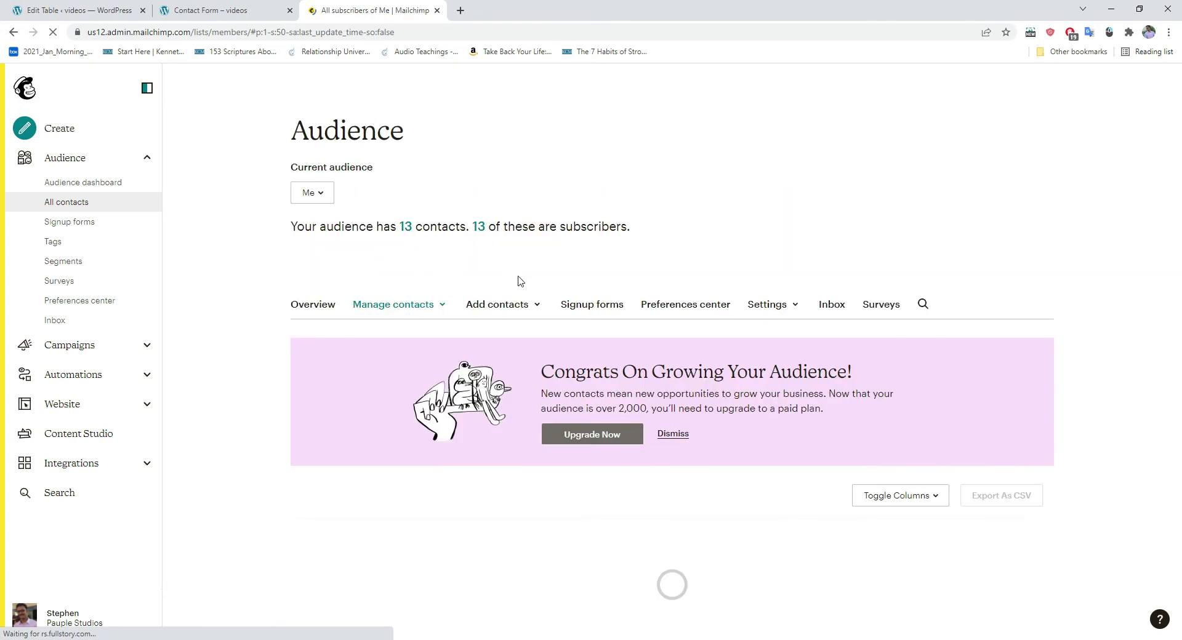
pyautogui.scroll(-3, 518, 271)
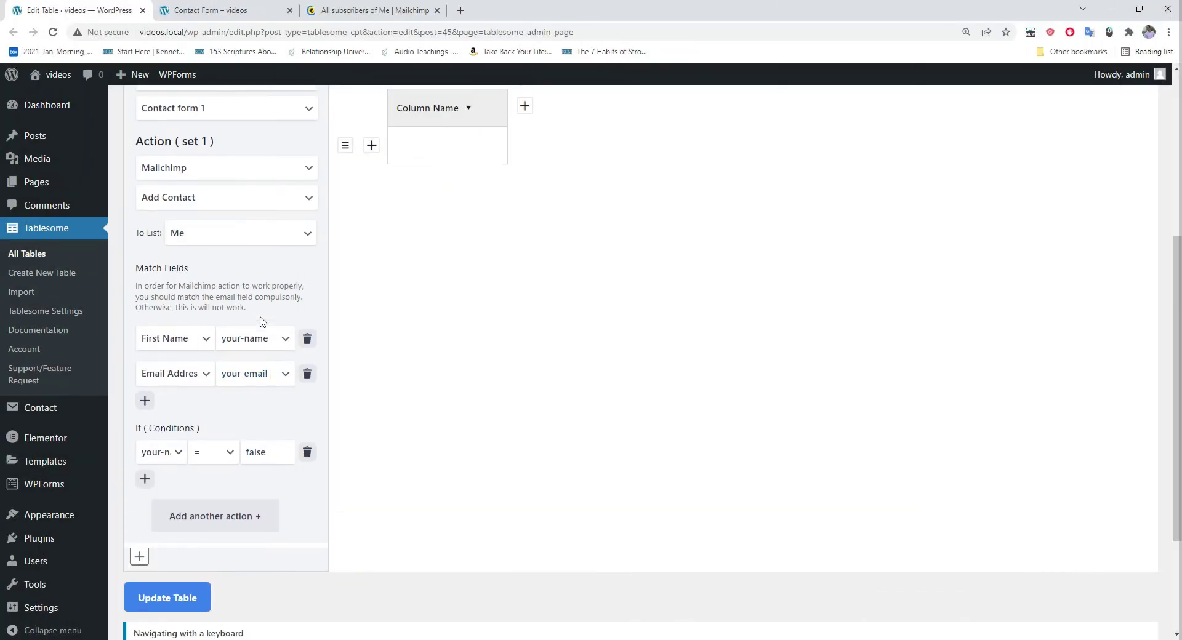
pyautogui.scroll(1, 260, 320)
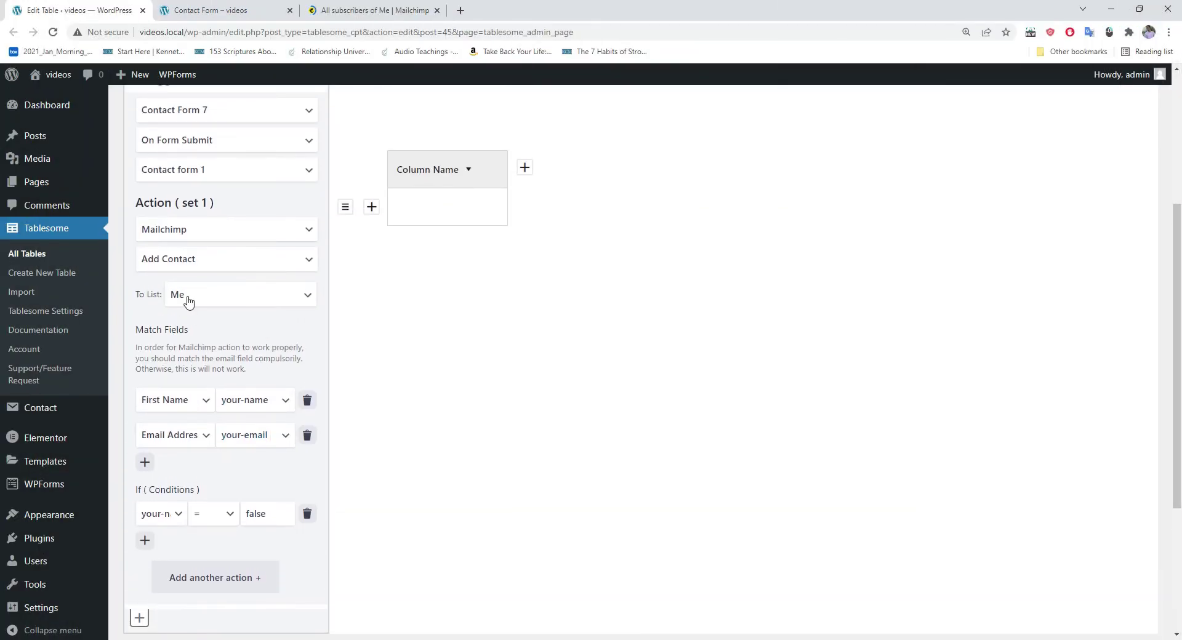
# Step: Keep Mailchimp as the action, add Trigger 2 sourced from WPForms, and save the table
pyautogui.click(166, 229)
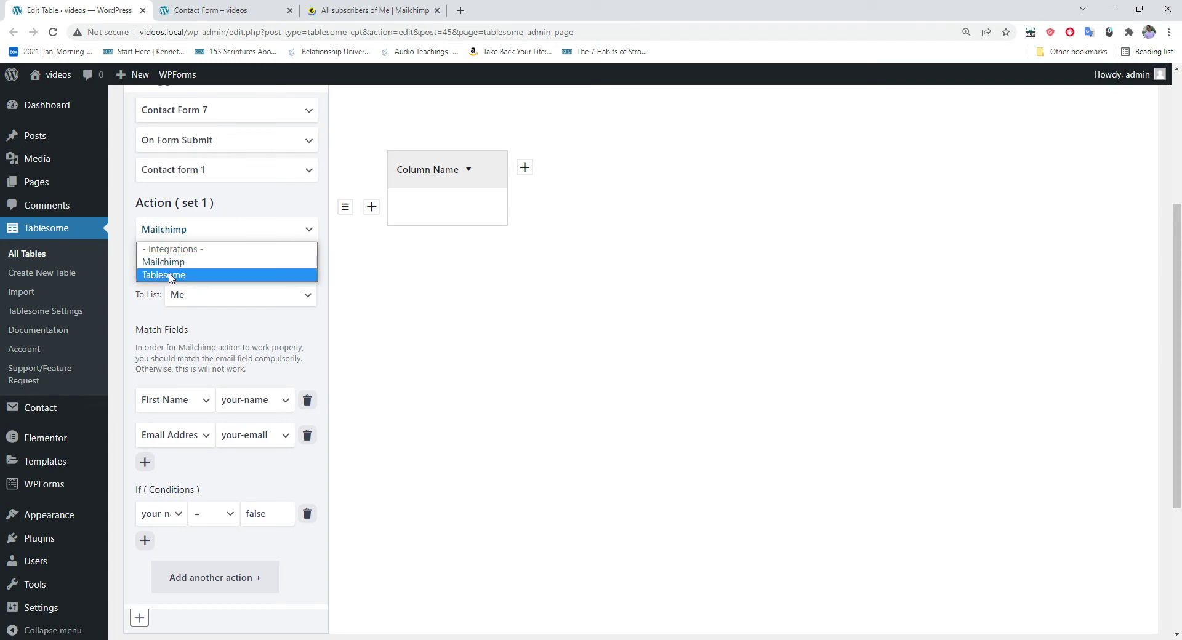
pyautogui.click(401, 341)
pyautogui.scroll(-2, 242, 332)
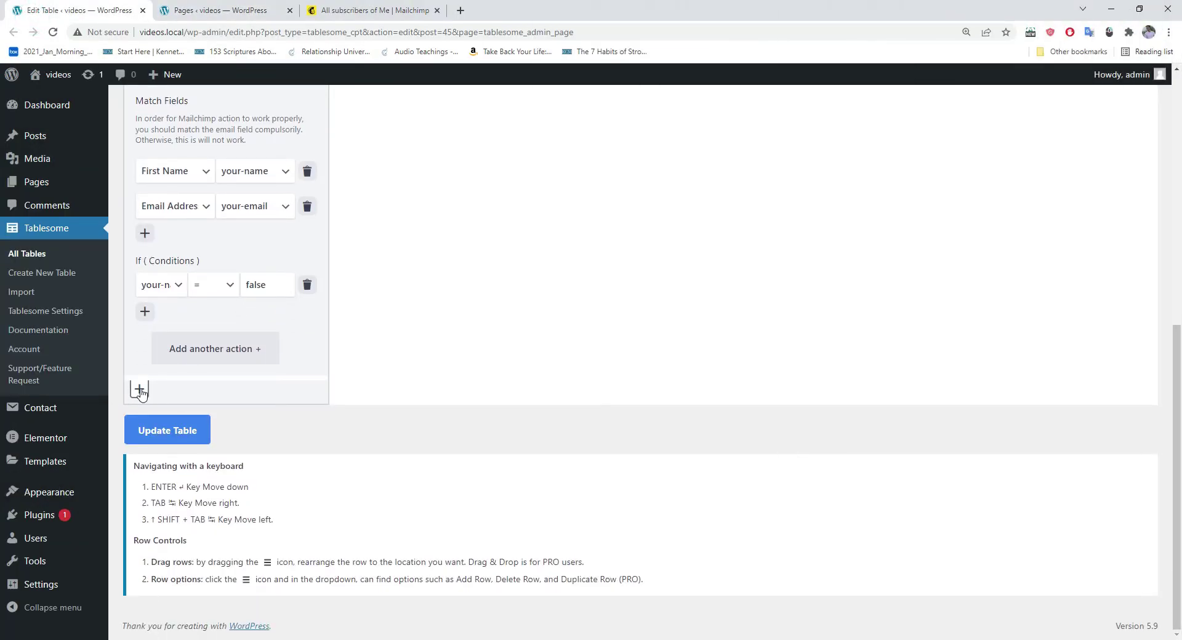
pyautogui.click(140, 390)
pyautogui.scroll(-1, 222, 364)
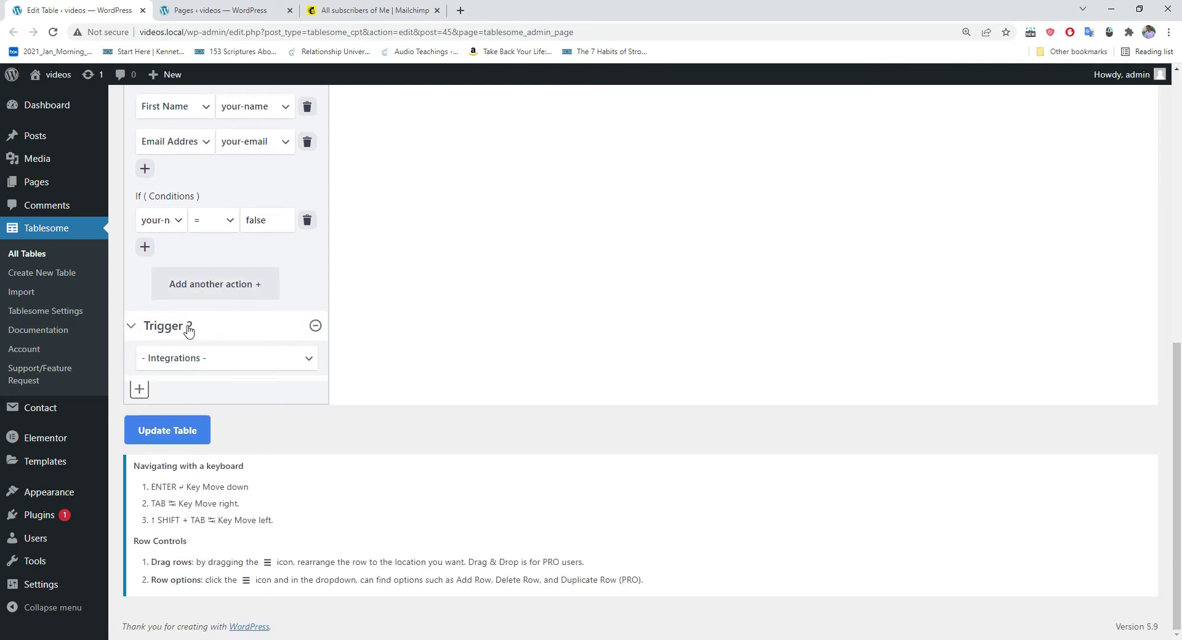
pyautogui.click(193, 363)
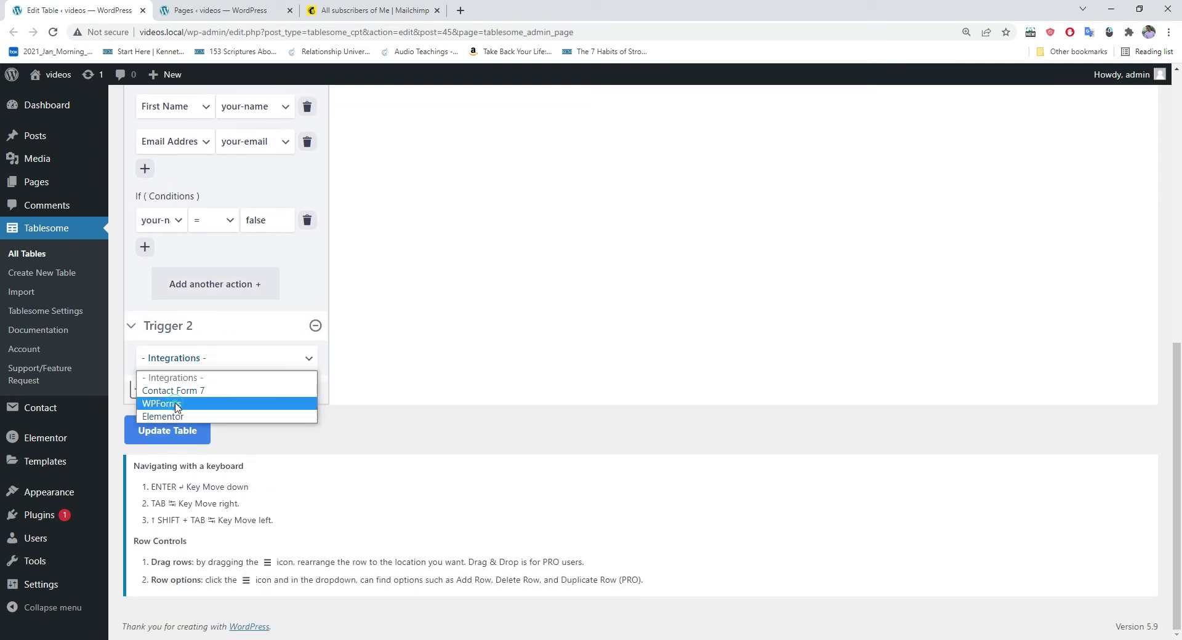
pyautogui.click(177, 403)
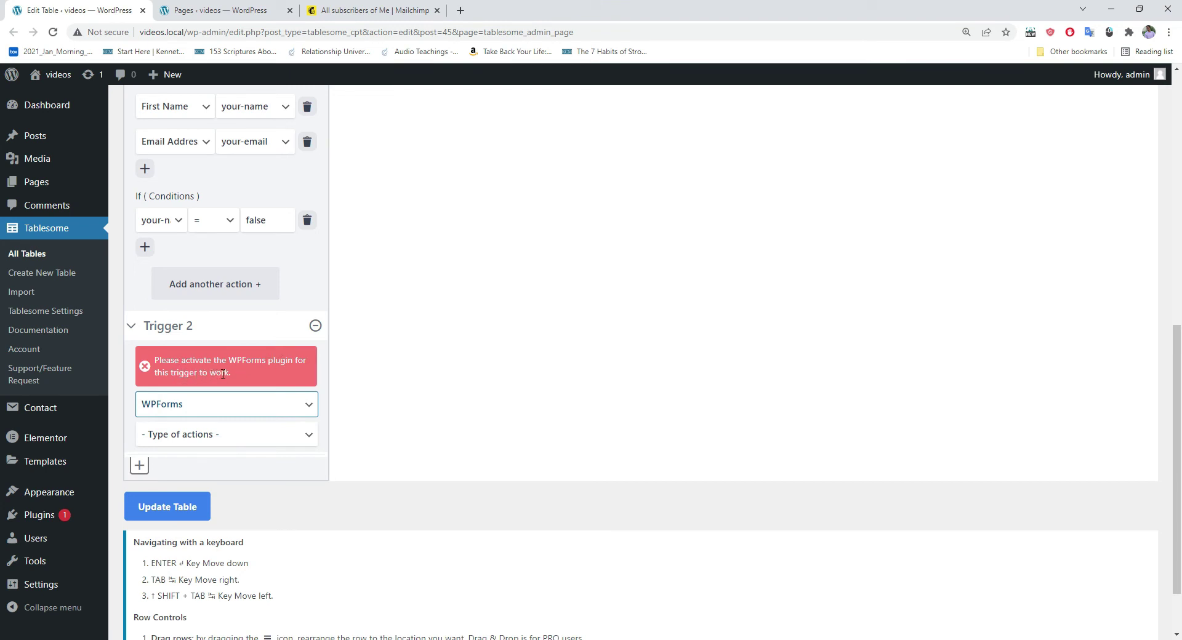
pyautogui.click(203, 511)
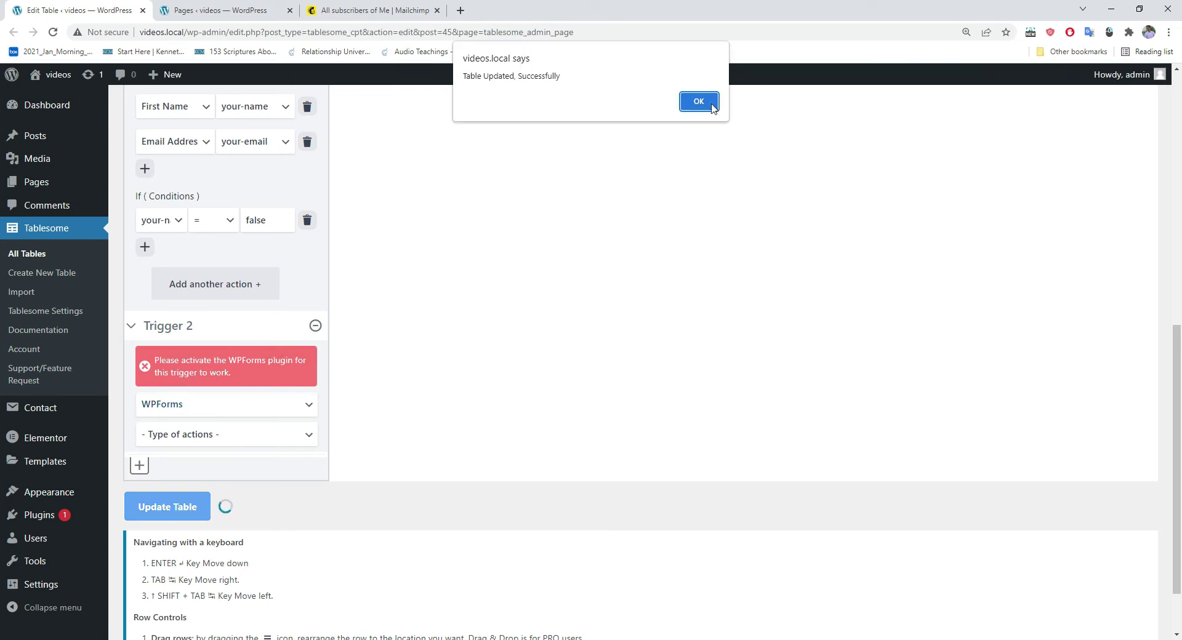
pyautogui.click(711, 105)
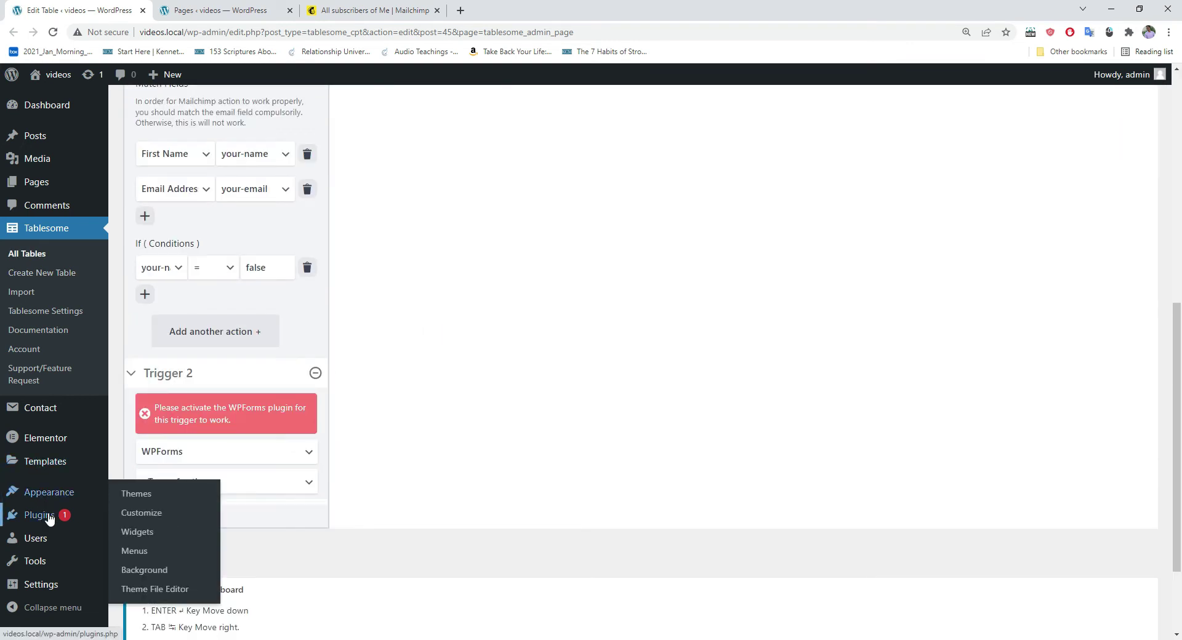
# Step: Open the Installed Plugins page in a new tab
pyautogui.moveTo(50, 518)
pyautogui.rightClick(147, 519)
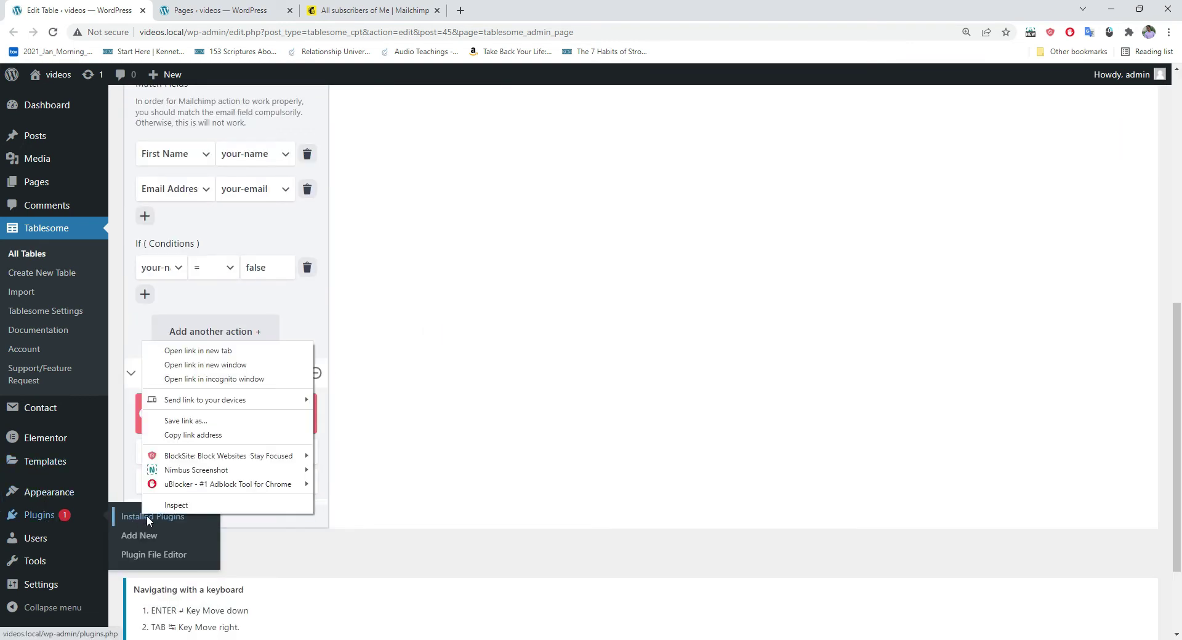
pyautogui.click(216, 349)
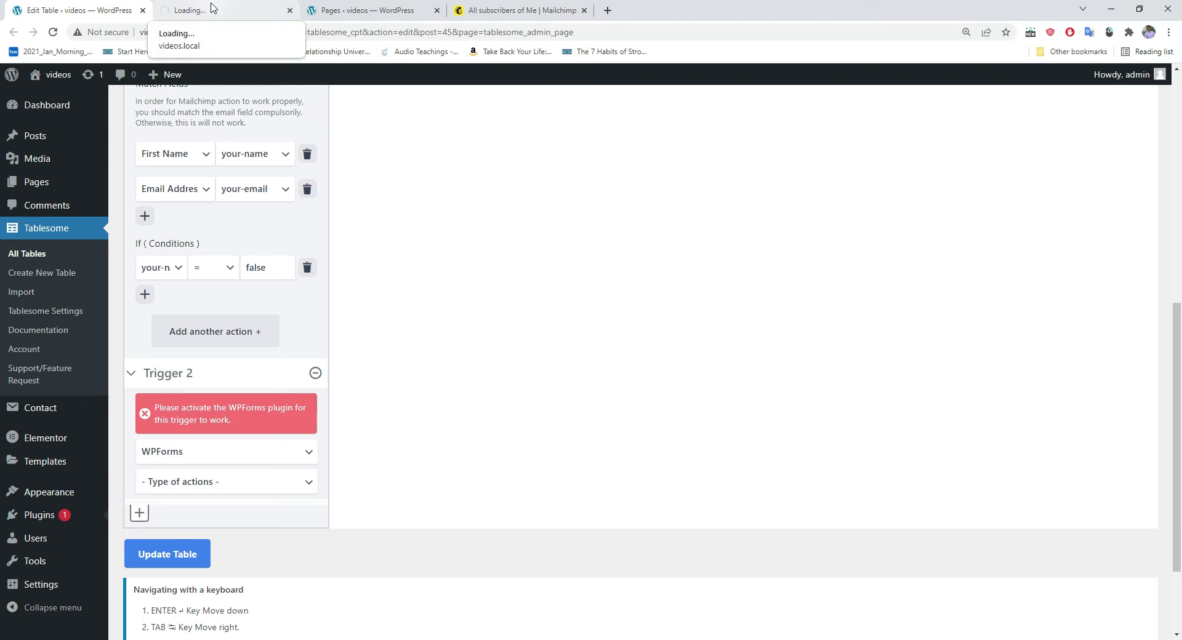
# Step: Activate the WPForms Lite plugin, then go back to the Edit Table tab
pyautogui.click(212, 8)
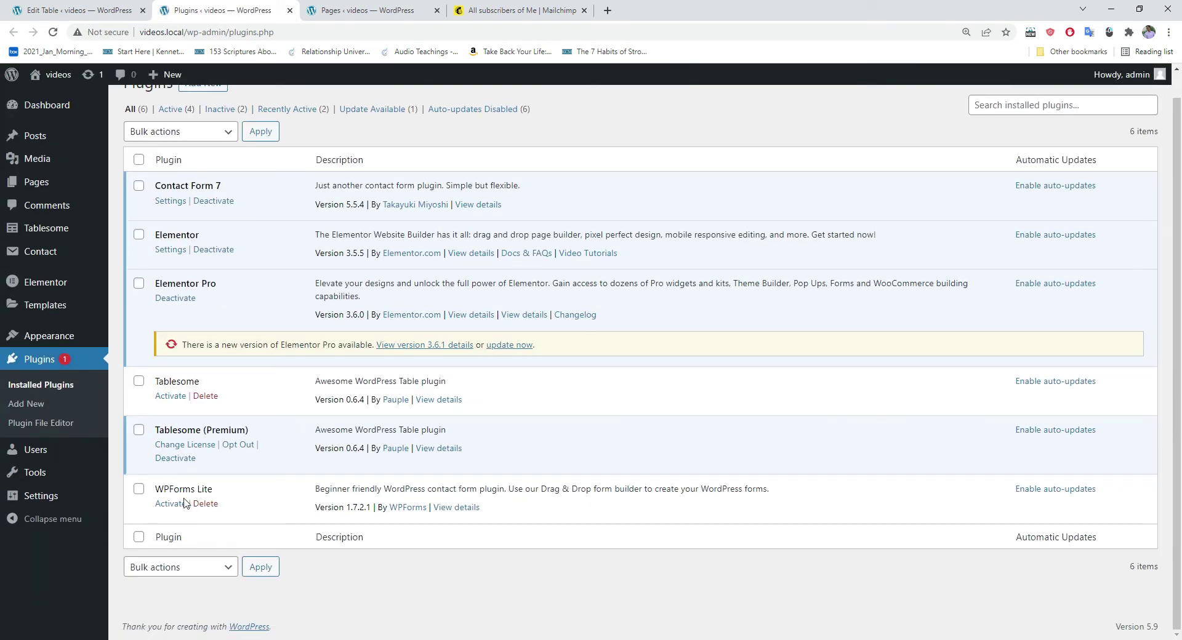
pyautogui.click(171, 506)
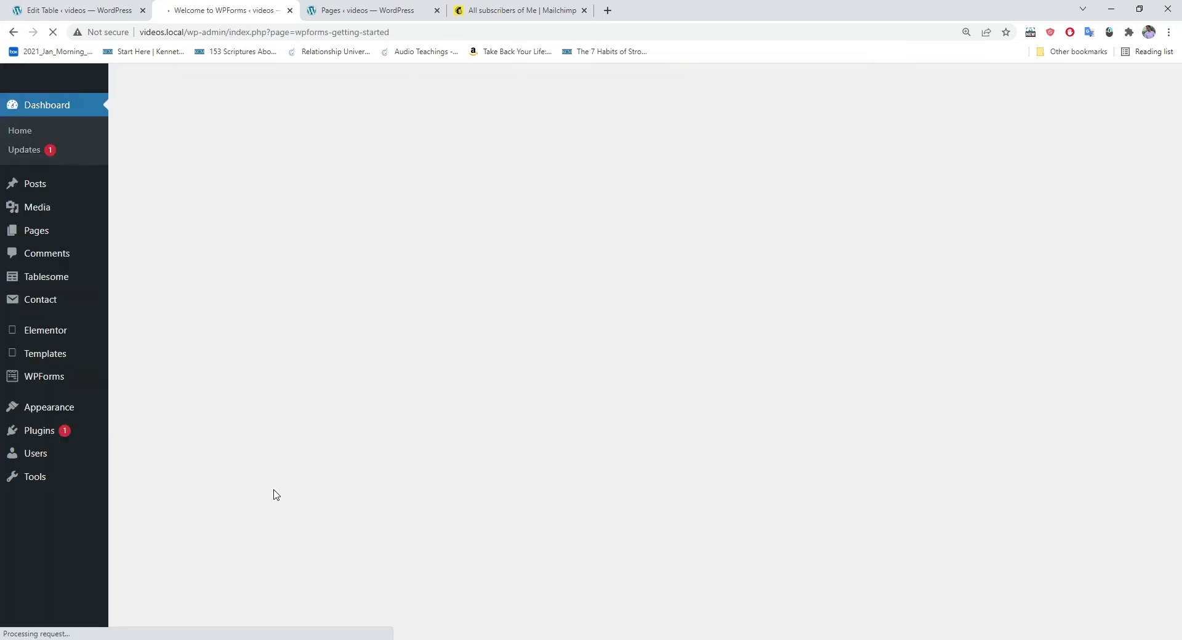
pyautogui.scroll(-2, 286, 409)
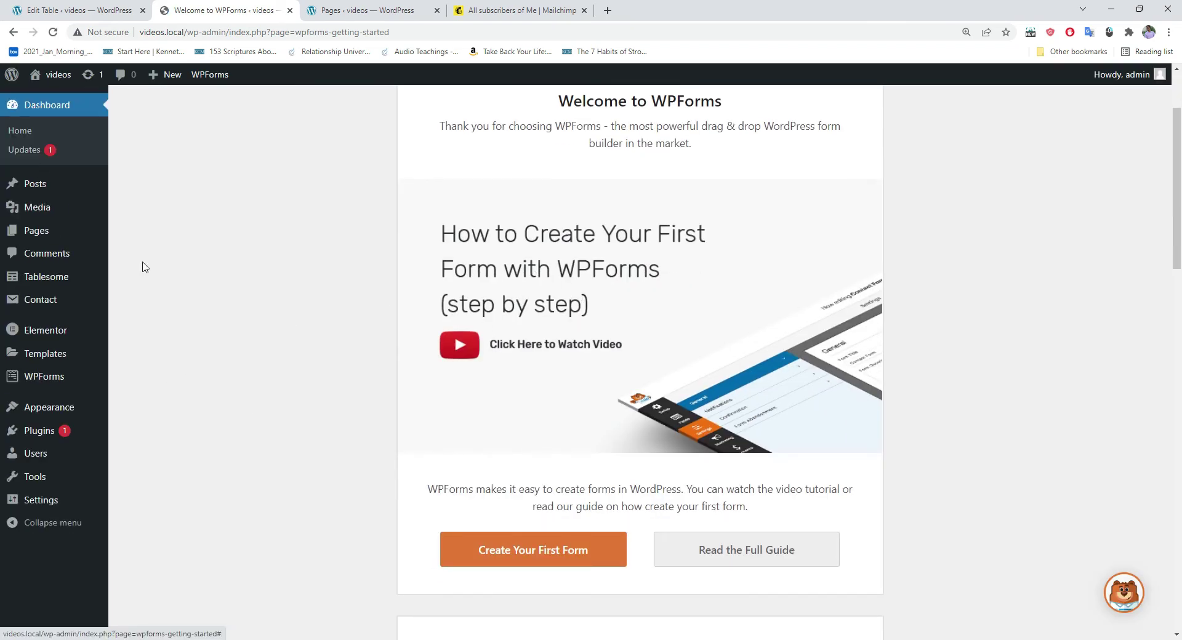
pyautogui.click(59, 13)
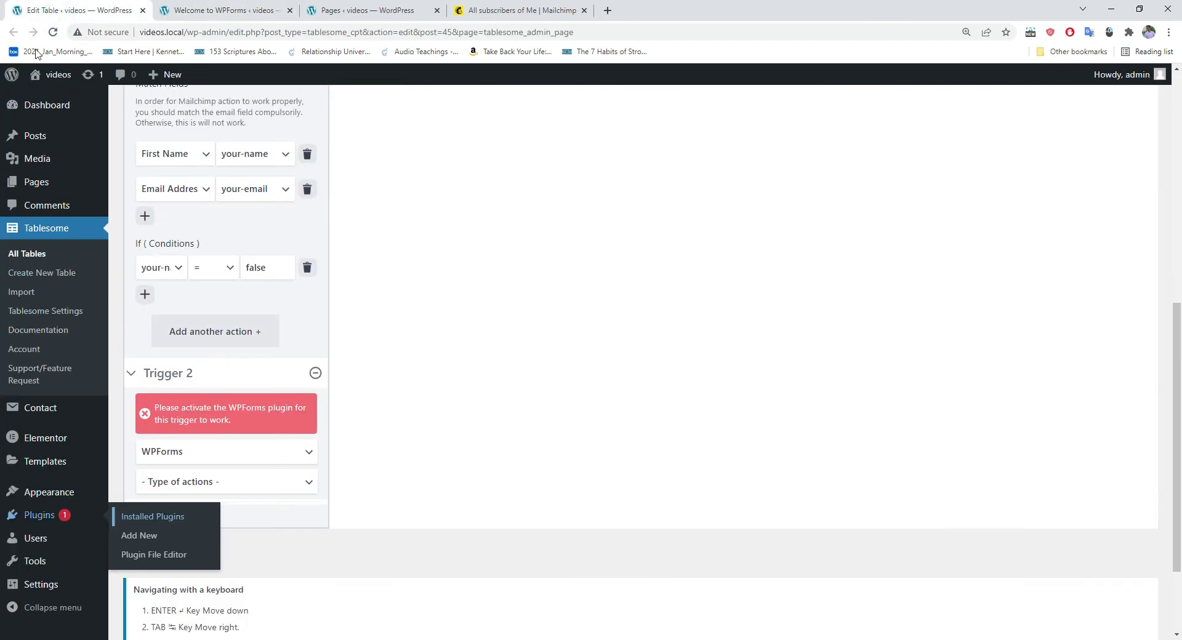
# Step: Reload the editor and set Trigger 2 to On Form Submit for the Simple Contact Form
pyautogui.click(53, 32)
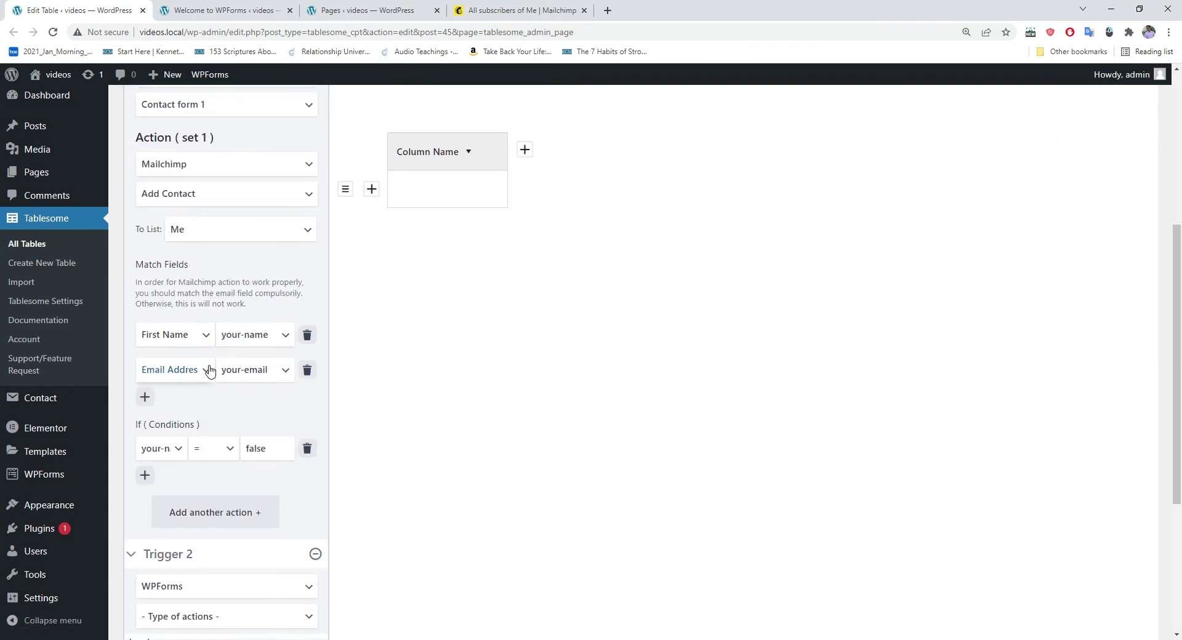
pyautogui.scroll(-4, 209, 372)
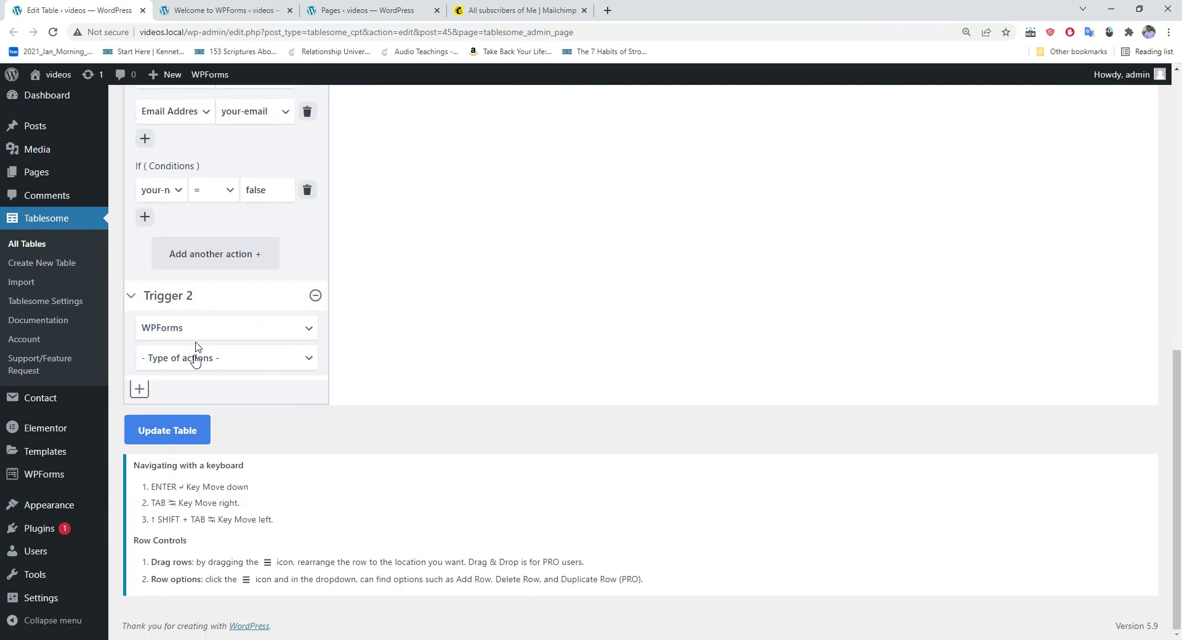
pyautogui.click(191, 359)
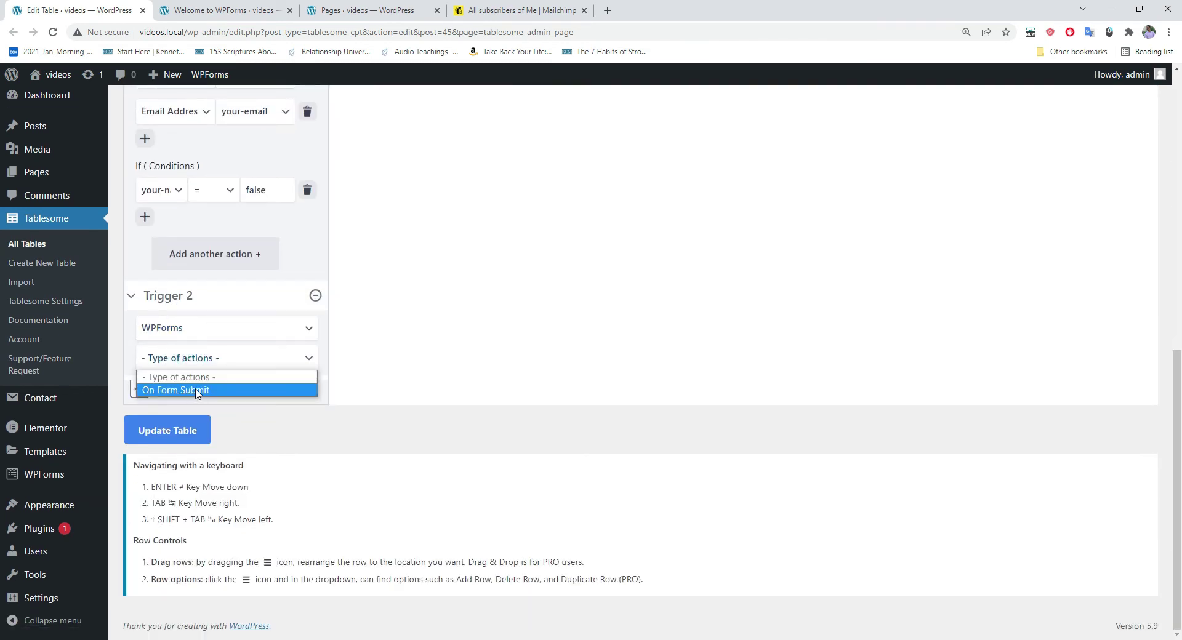
pyautogui.click(197, 391)
pyautogui.click(199, 360)
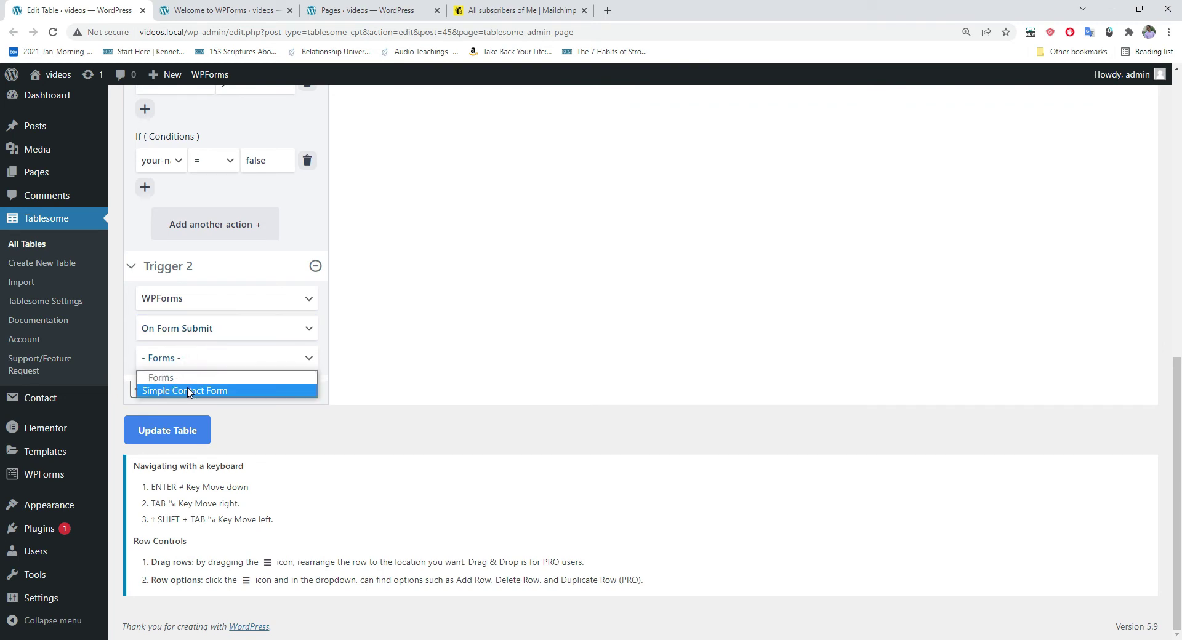
pyautogui.click(207, 394)
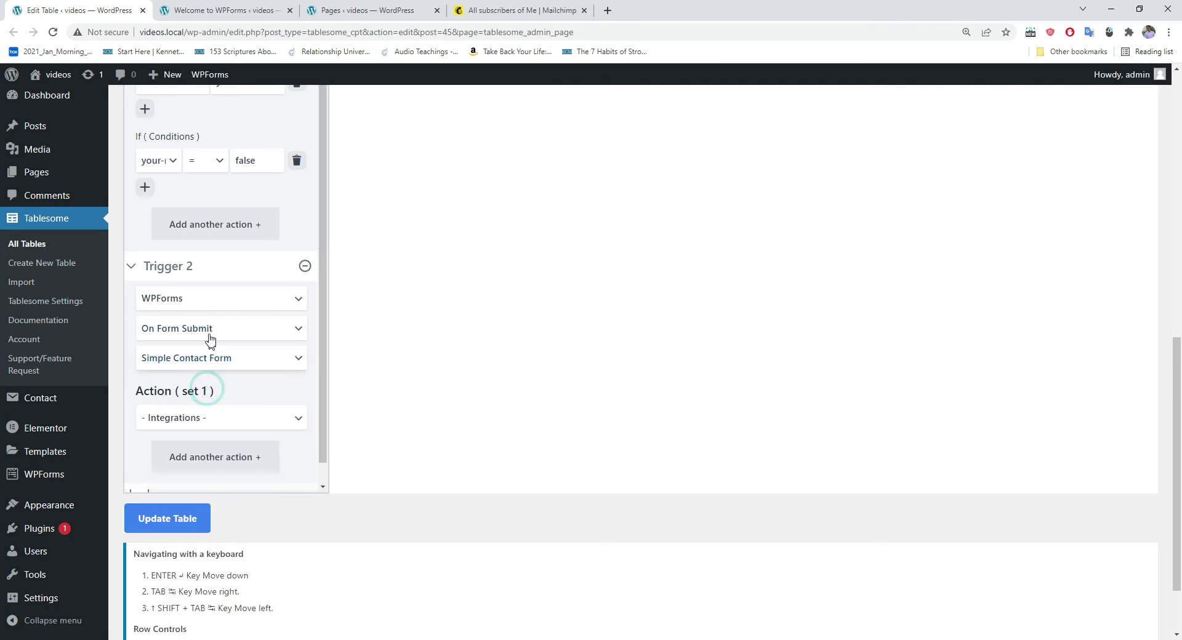
# Step: Set the action to Mailchimp Add Contact with the list Me
pyautogui.click(199, 399)
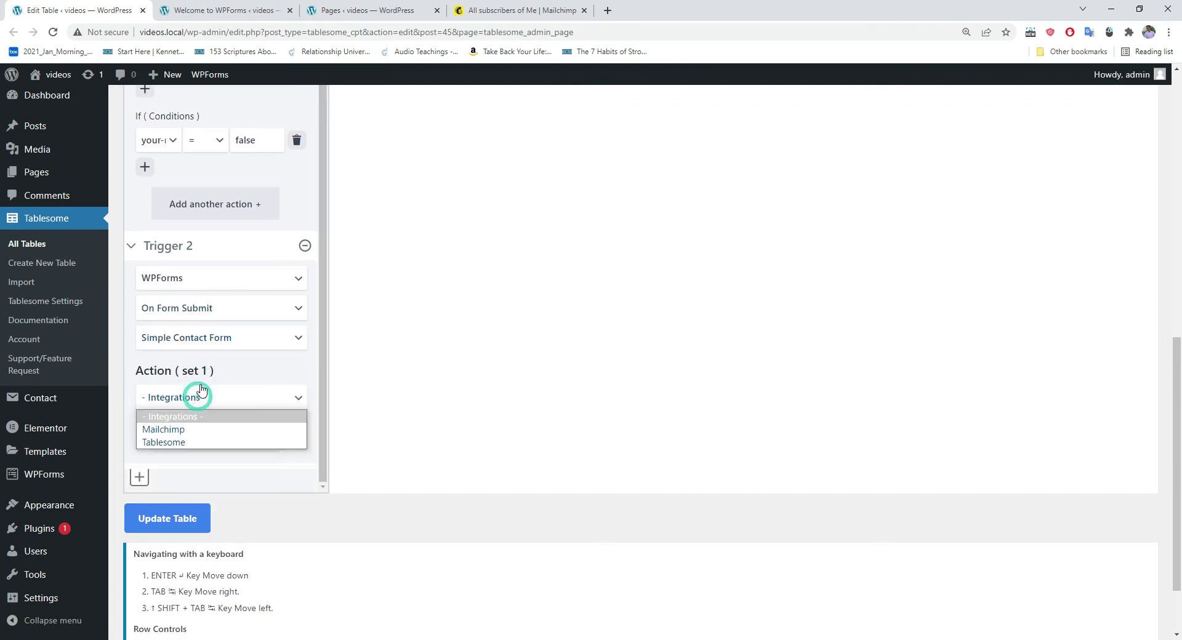
pyautogui.scroll(-1, 198, 399)
pyautogui.click(185, 335)
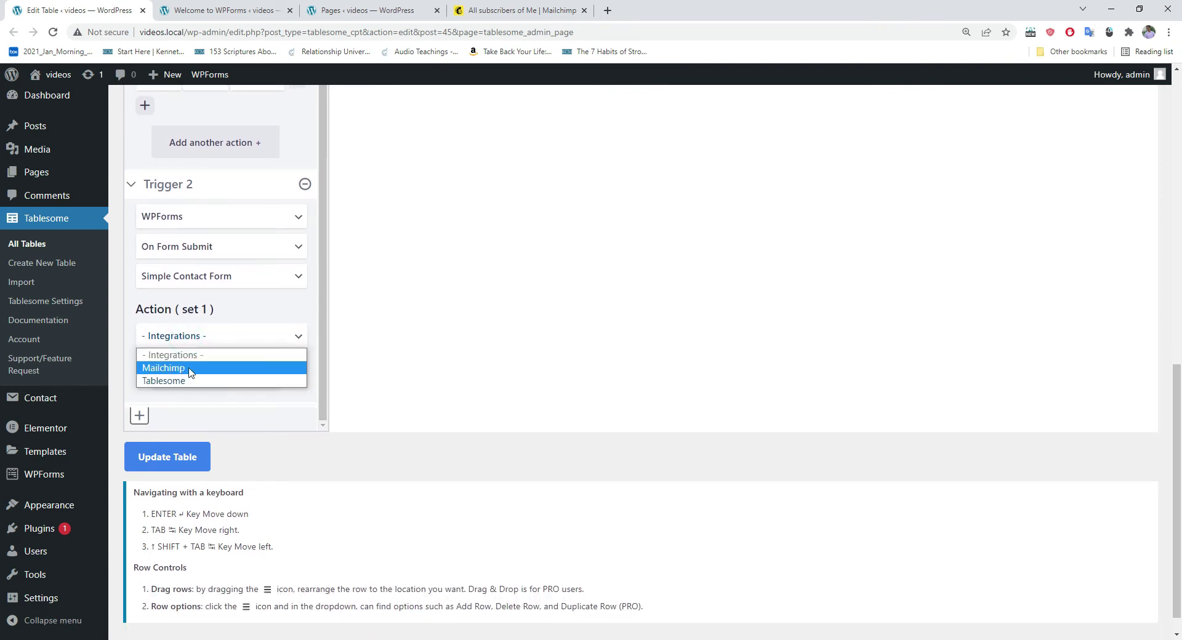
pyautogui.click(189, 368)
pyautogui.click(179, 367)
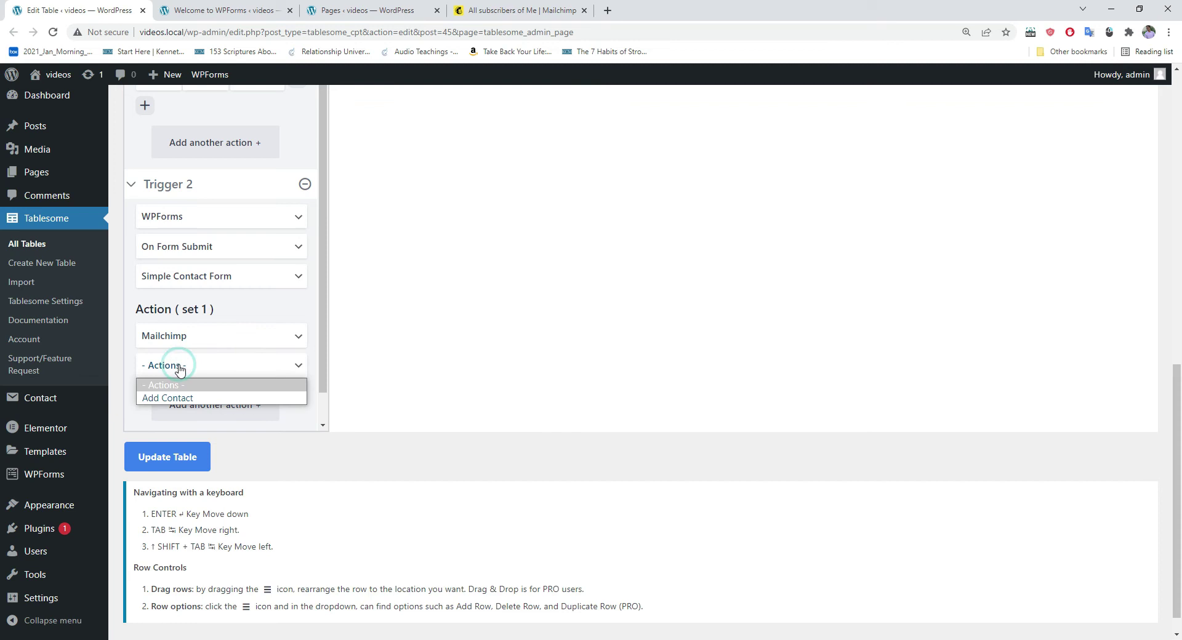
pyautogui.click(186, 399)
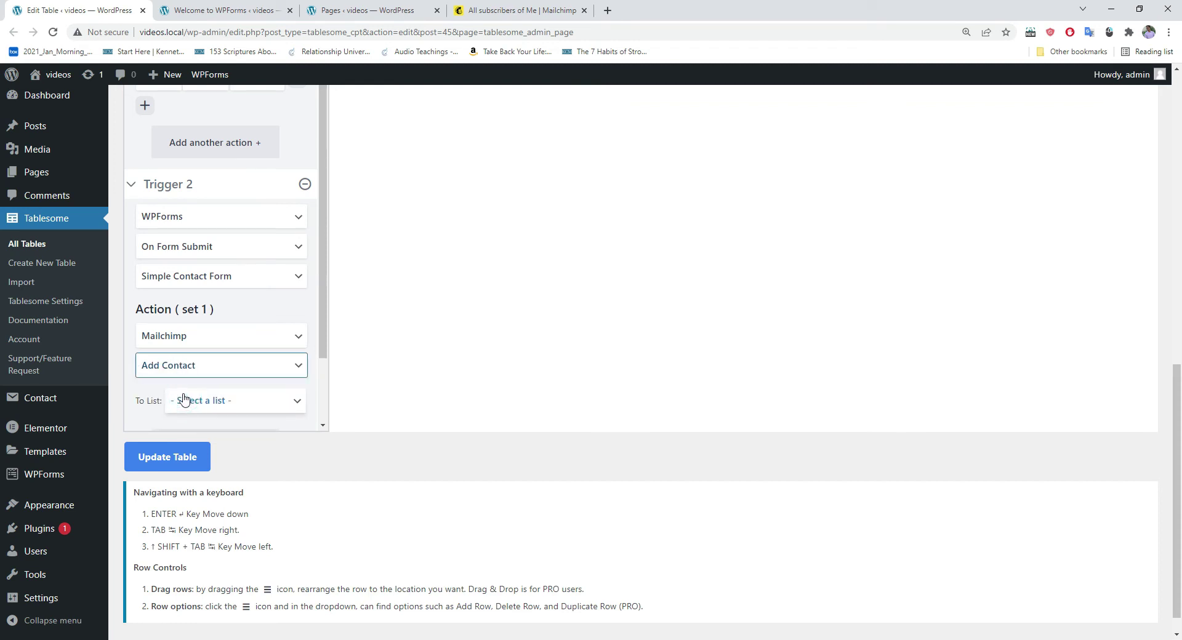
pyautogui.click(203, 403)
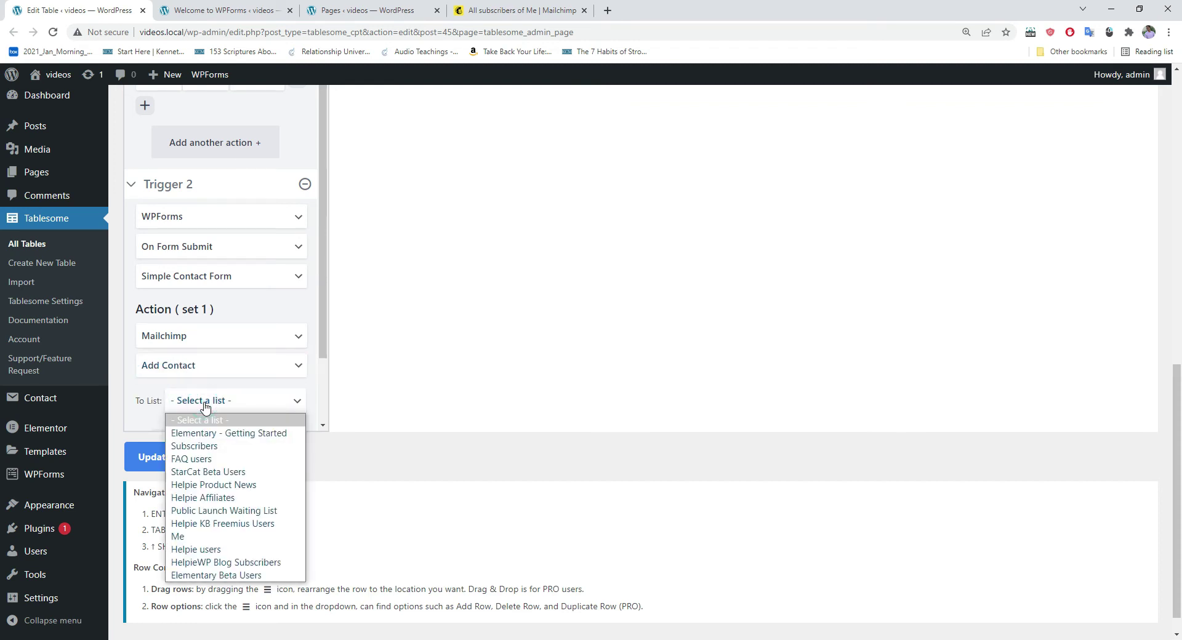
pyautogui.click(193, 542)
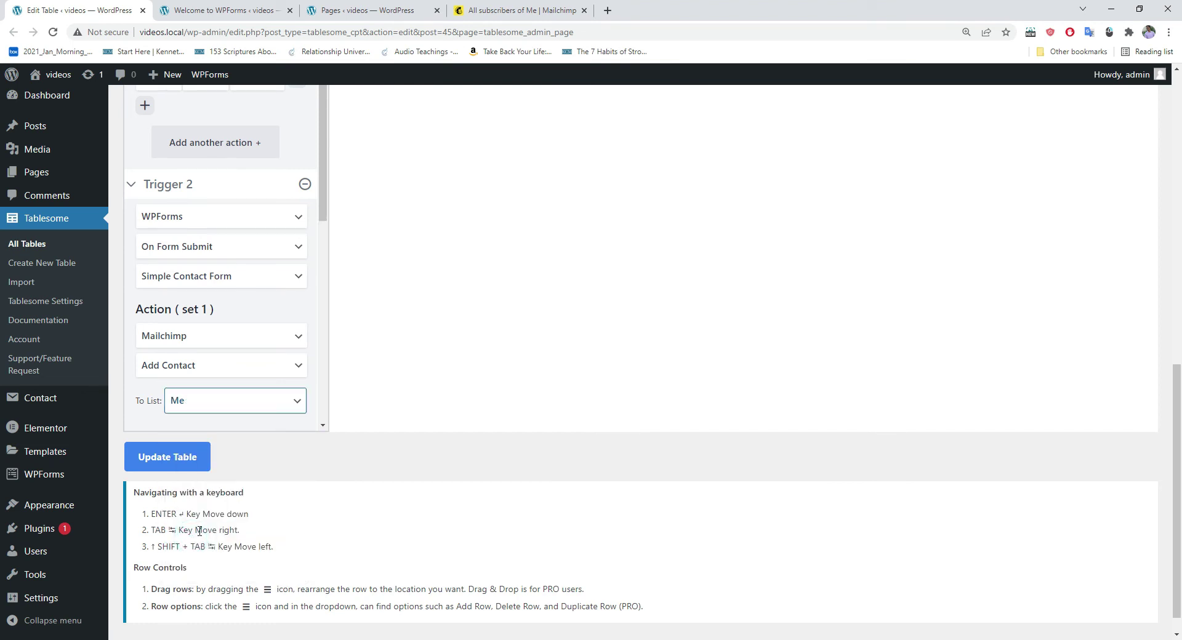
# Step: Look over the WPForms fields available for matching without choosing one
pyautogui.scroll(-4, 238, 389)
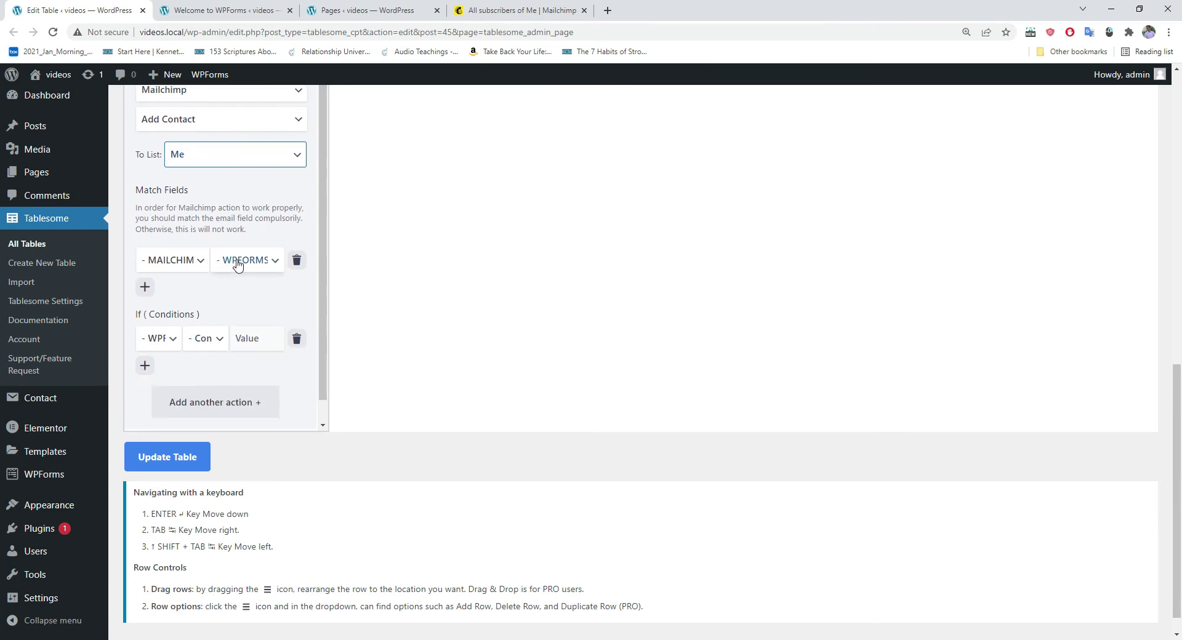
pyautogui.click(237, 262)
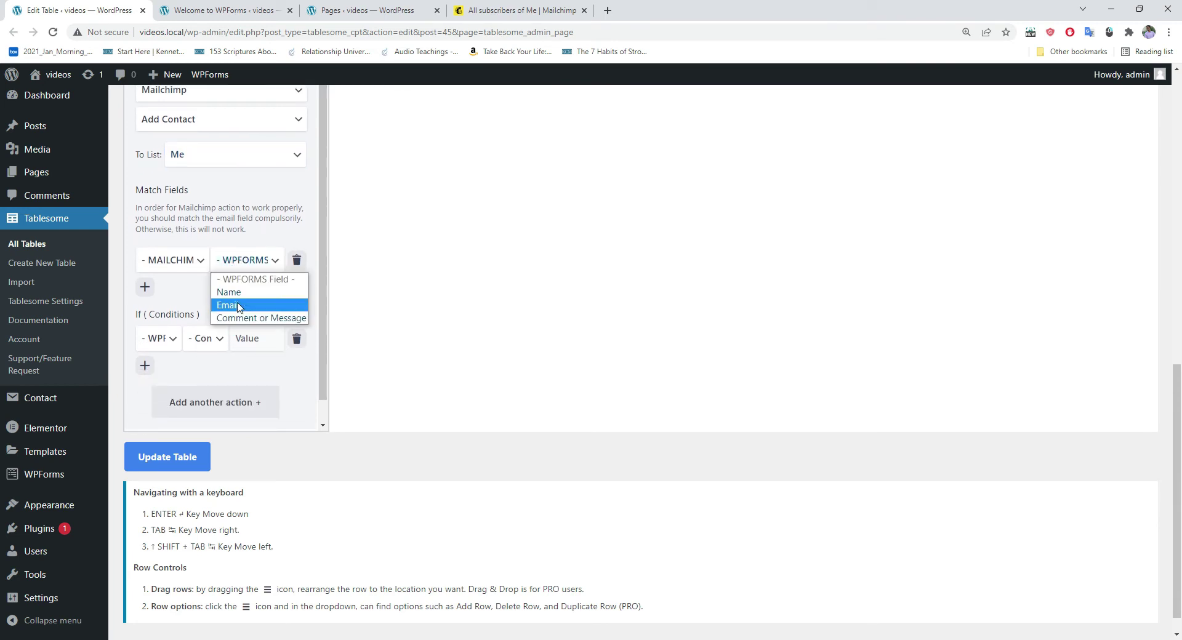
pyautogui.click(237, 261)
pyautogui.moveTo(84, 177)
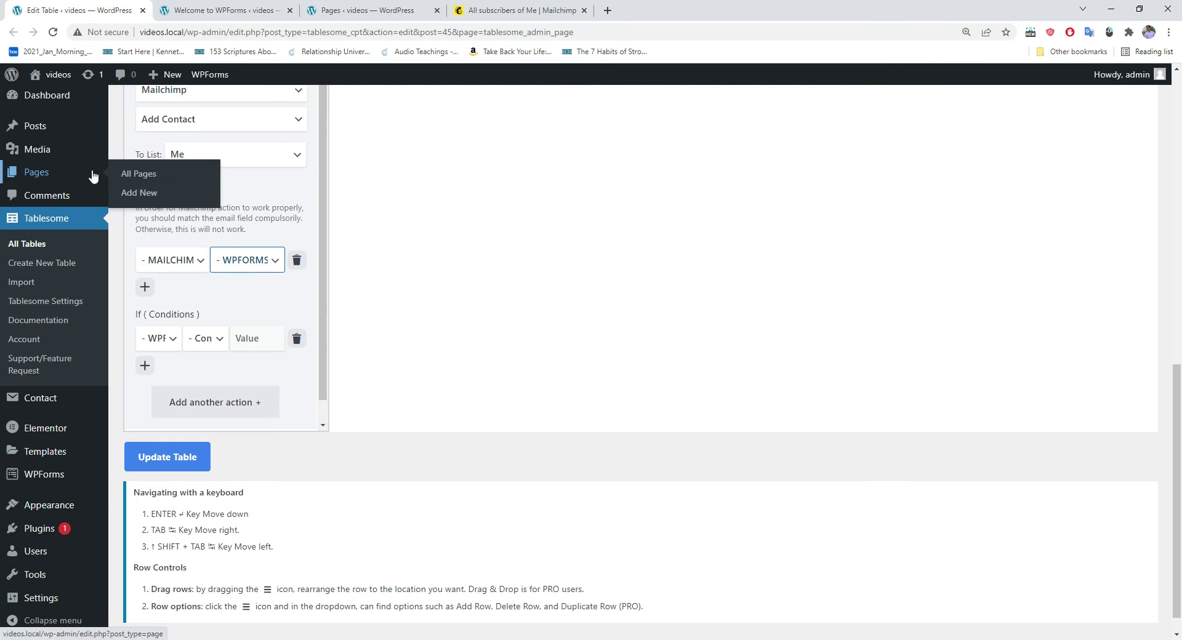
# Step: Open All Pages in a new tab and close the WPForms welcome and duplicate tabs
pyautogui.middleClick(138, 174)
pyautogui.click(361, 6)
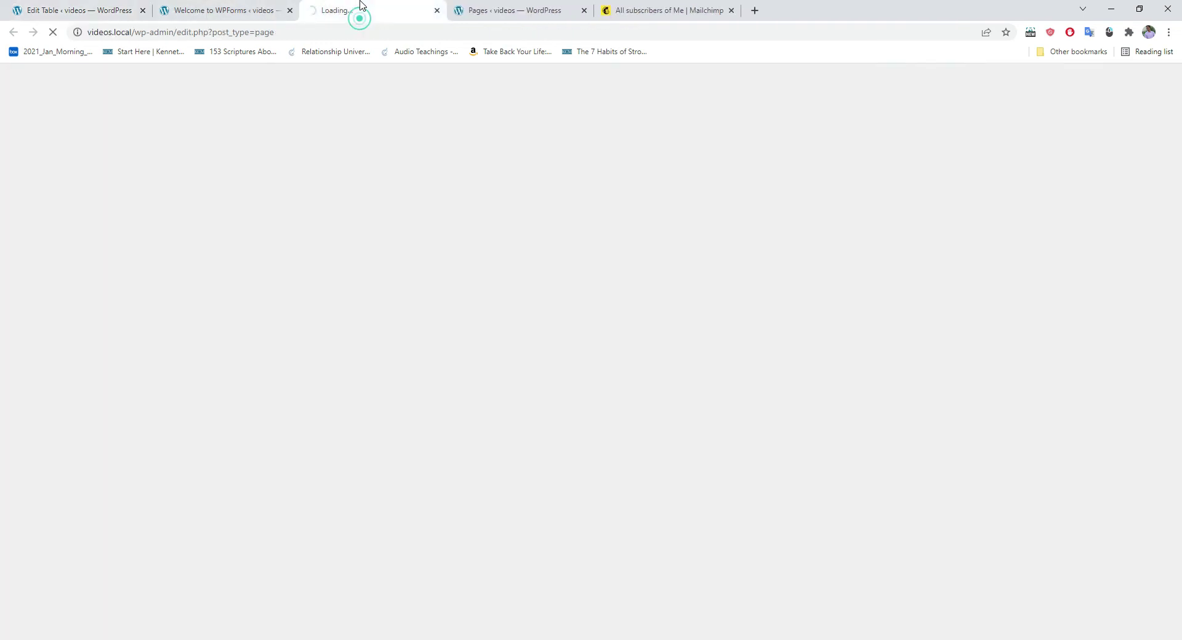
pyautogui.click(289, 10)
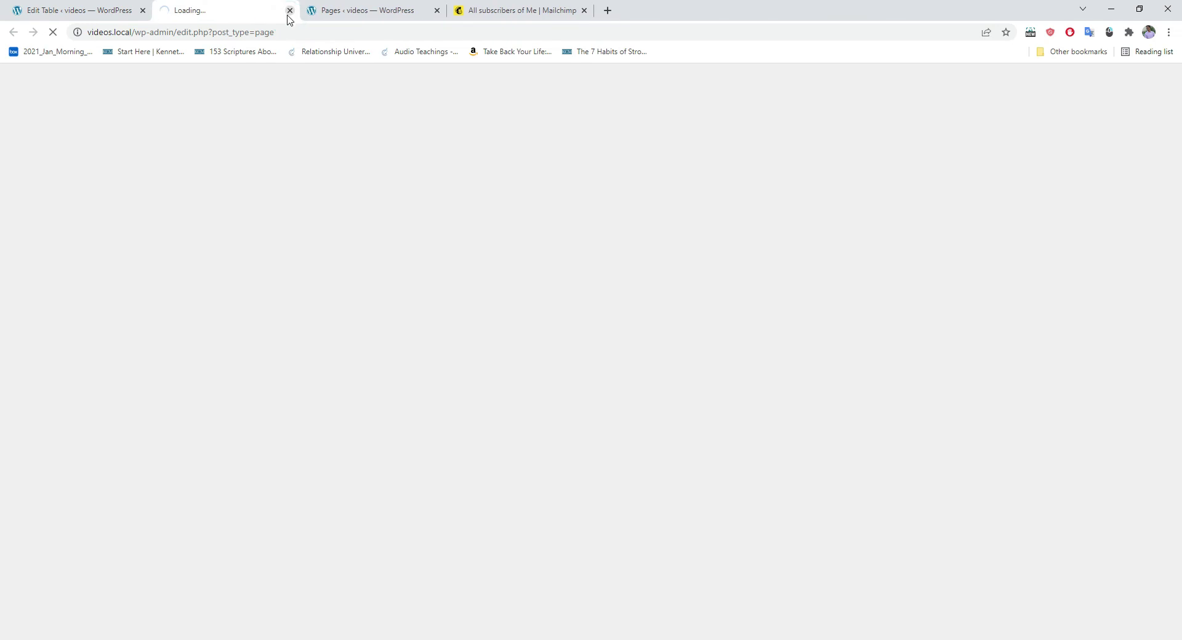
pyautogui.click(436, 10)
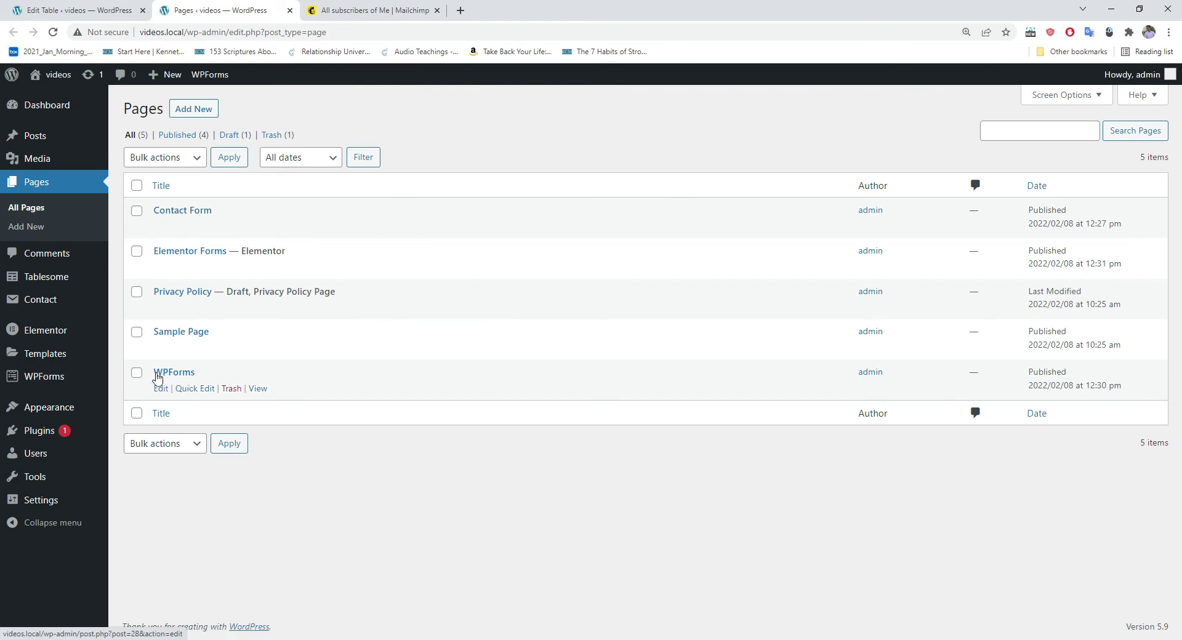
# Step: View the live WPForms page with its Name, Email and Comment or Message fields
pyautogui.click(258, 389)
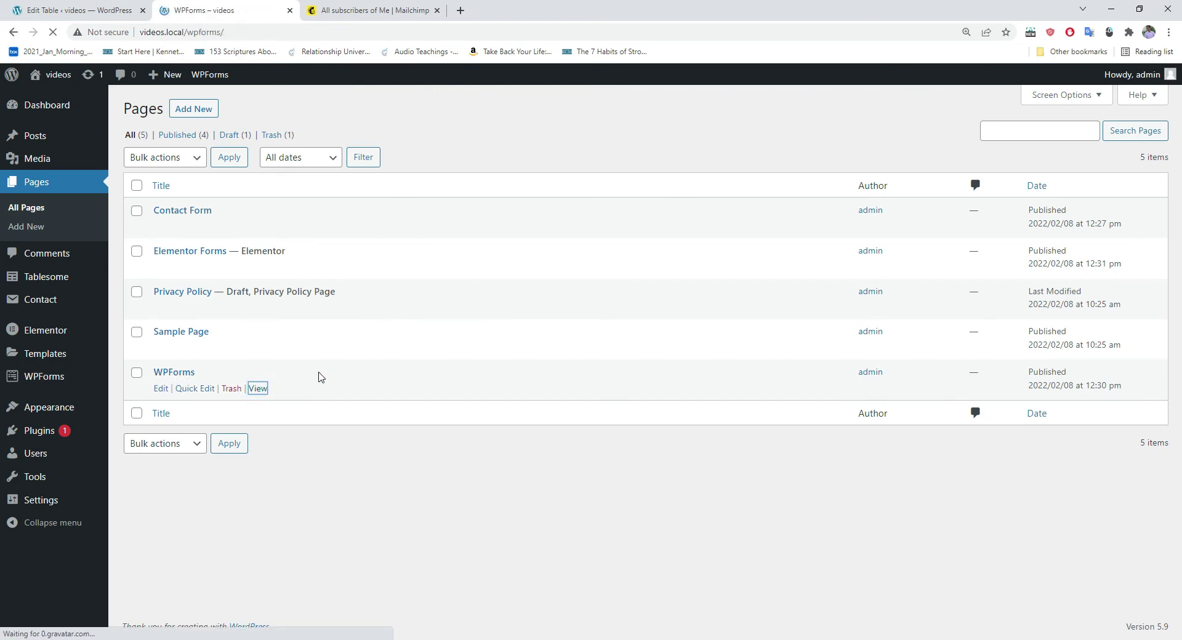
pyautogui.scroll(-4, 406, 261)
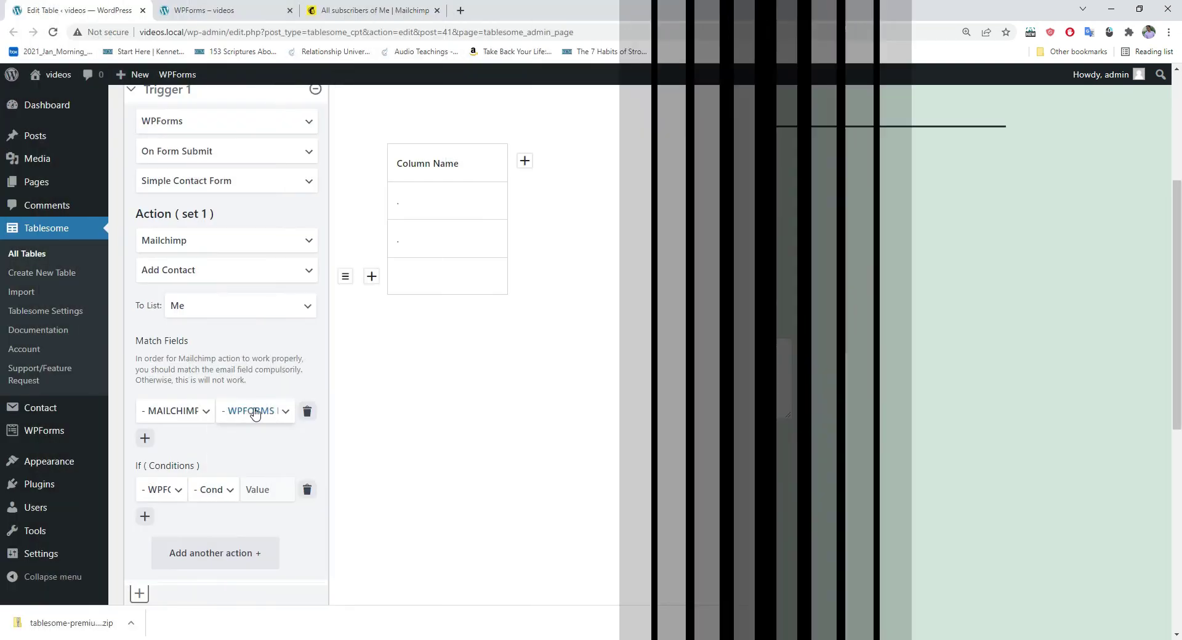
pyautogui.click(256, 412)
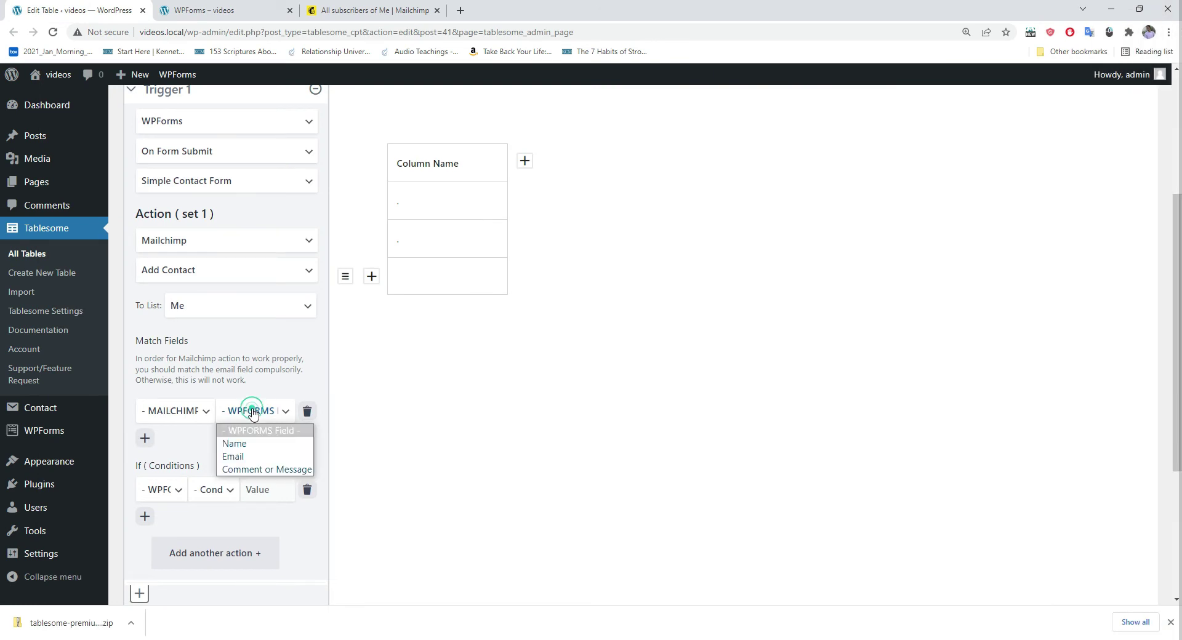
# Step: Map Email to Mailchimp Email Address and Comment or Message to First Name
pyautogui.click(243, 456)
pyautogui.click(179, 417)
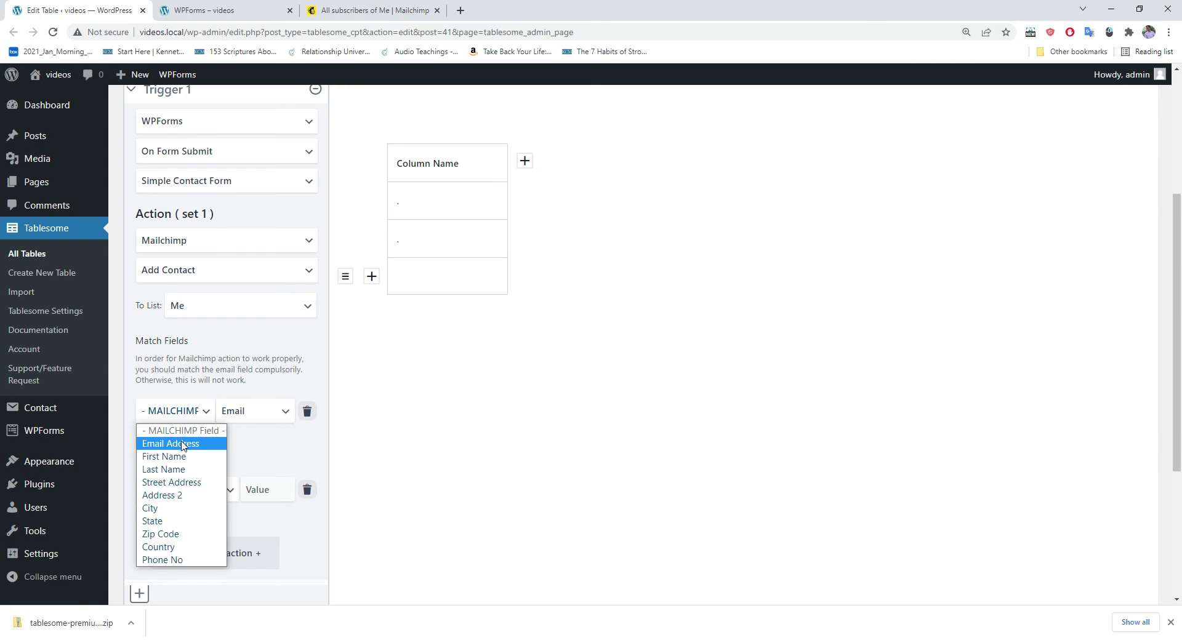
pyautogui.click(186, 444)
pyautogui.click(146, 439)
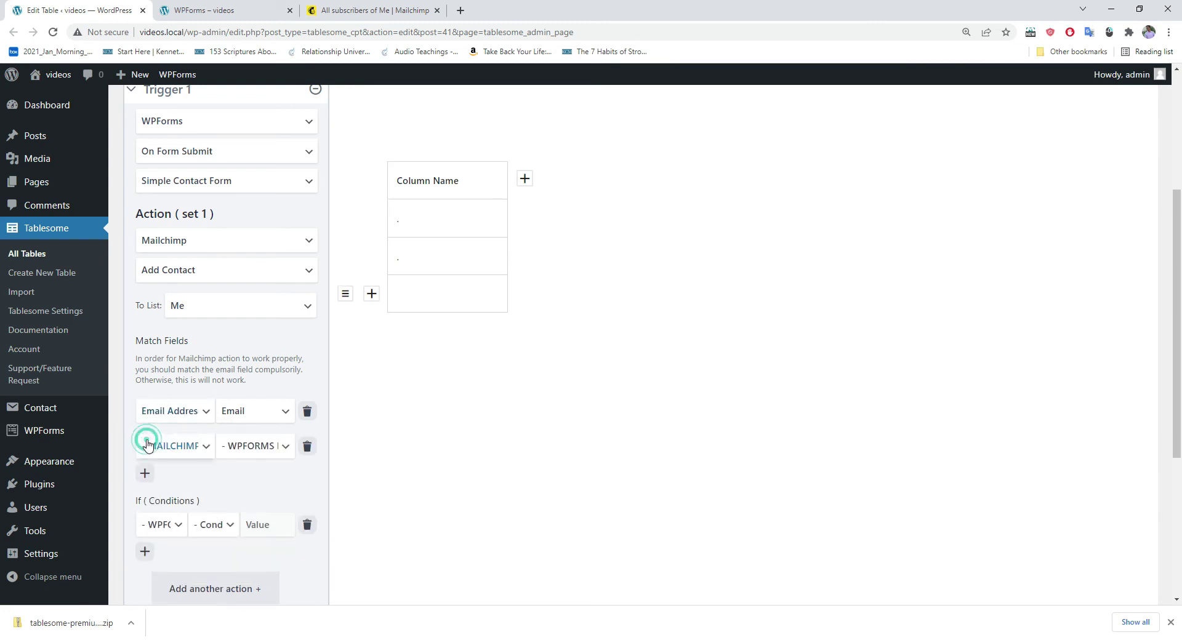
pyautogui.click(245, 451)
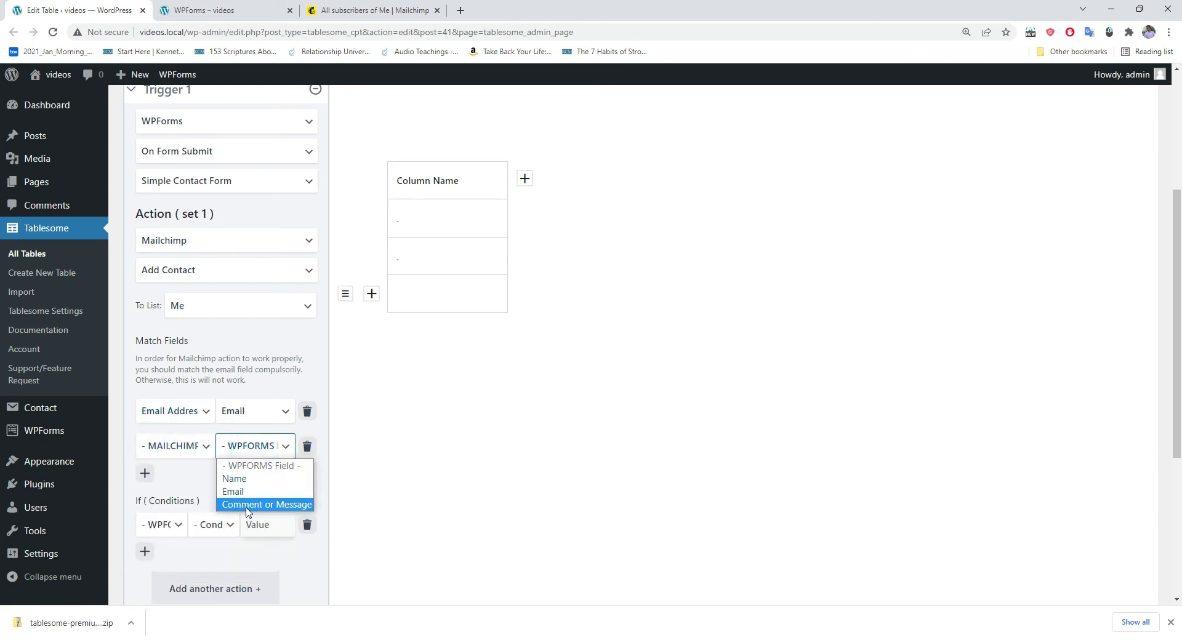
pyautogui.click(262, 505)
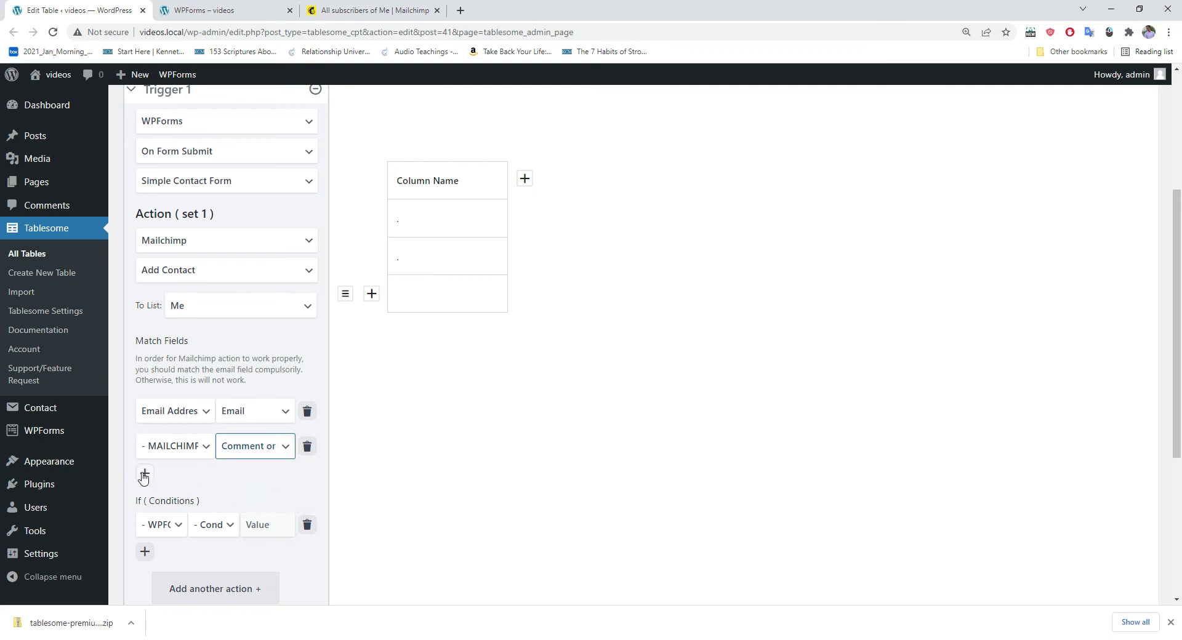
pyautogui.click(174, 446)
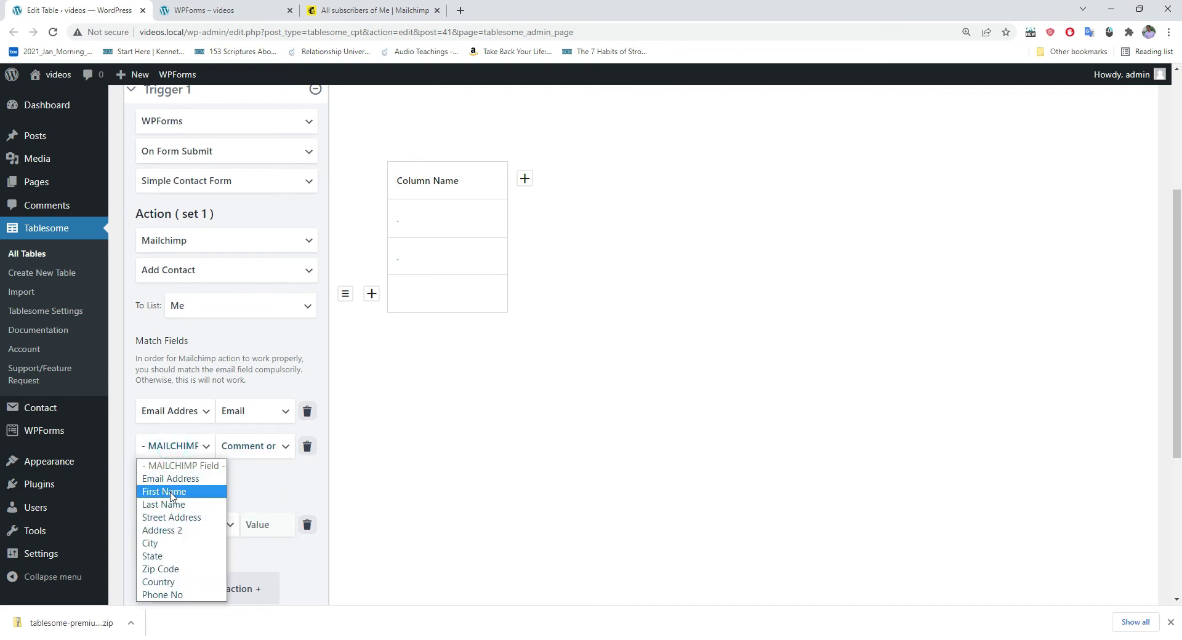
pyautogui.click(172, 492)
# Step: Save the table with Update Table and dismiss the confirmation
pyautogui.scroll(-2, 209, 486)
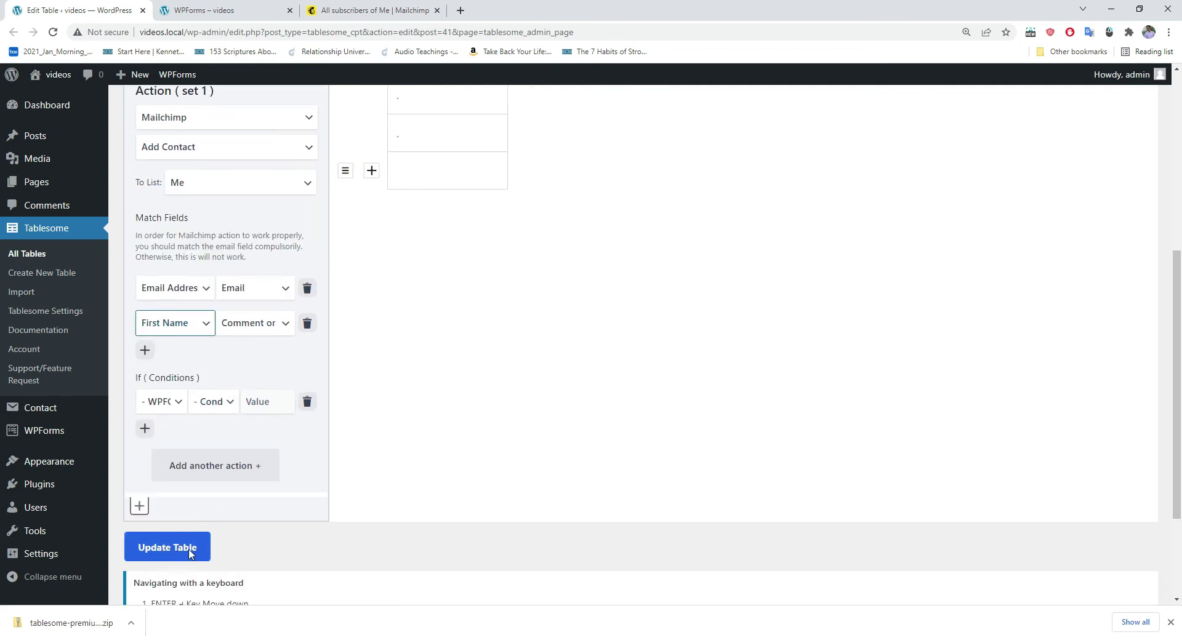
pyautogui.click(193, 550)
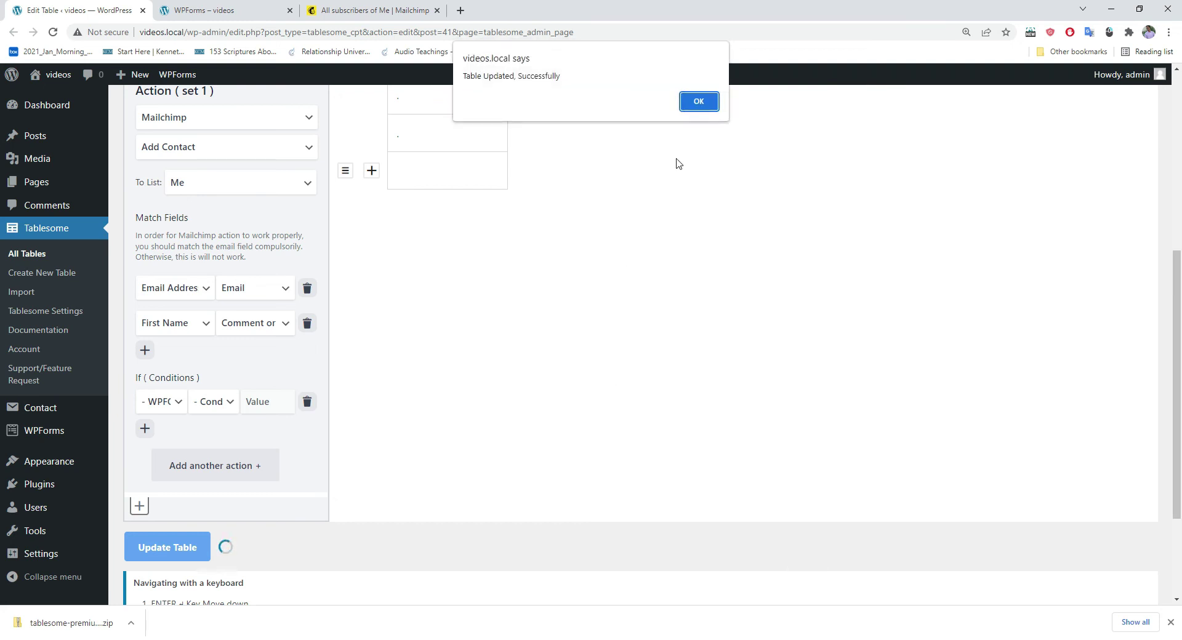
pyautogui.click(707, 103)
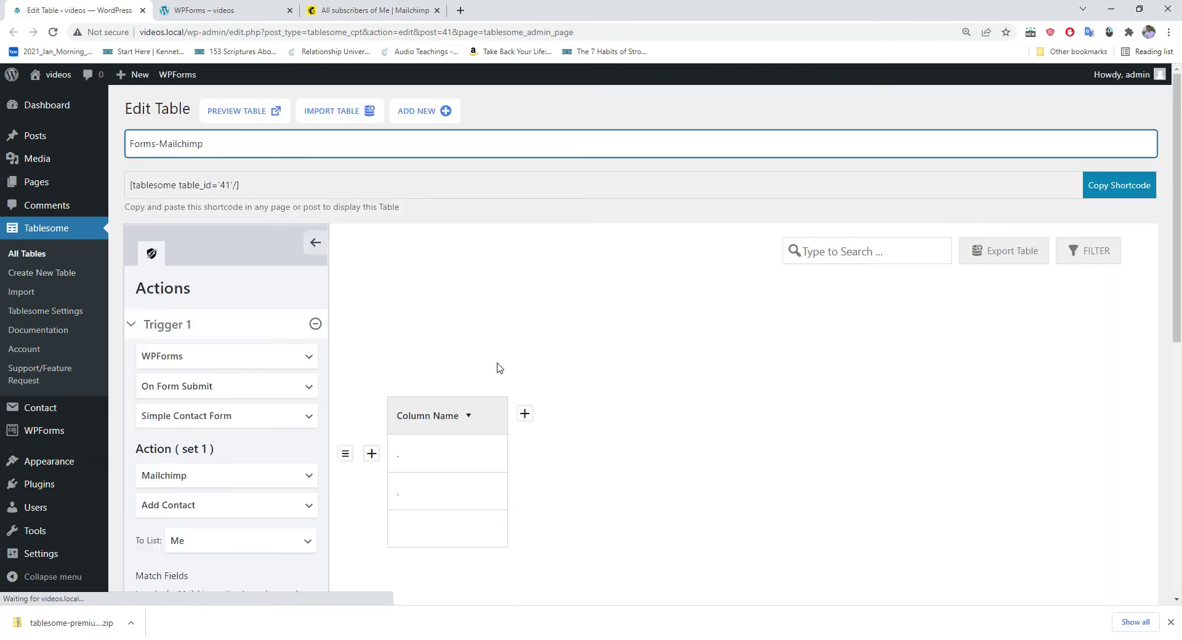
# Step: Submit the reloaded contact form with first name 'wpform', a test e-mail address and message 'wpforms'
pyautogui.click(242, 10)
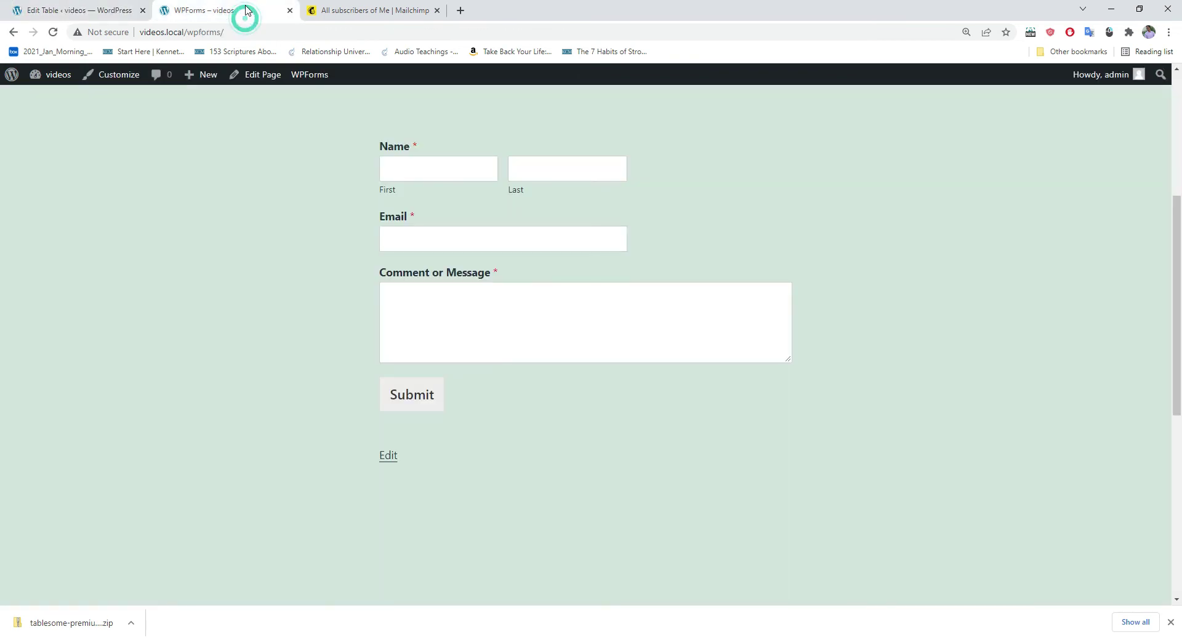
pyautogui.click(54, 33)
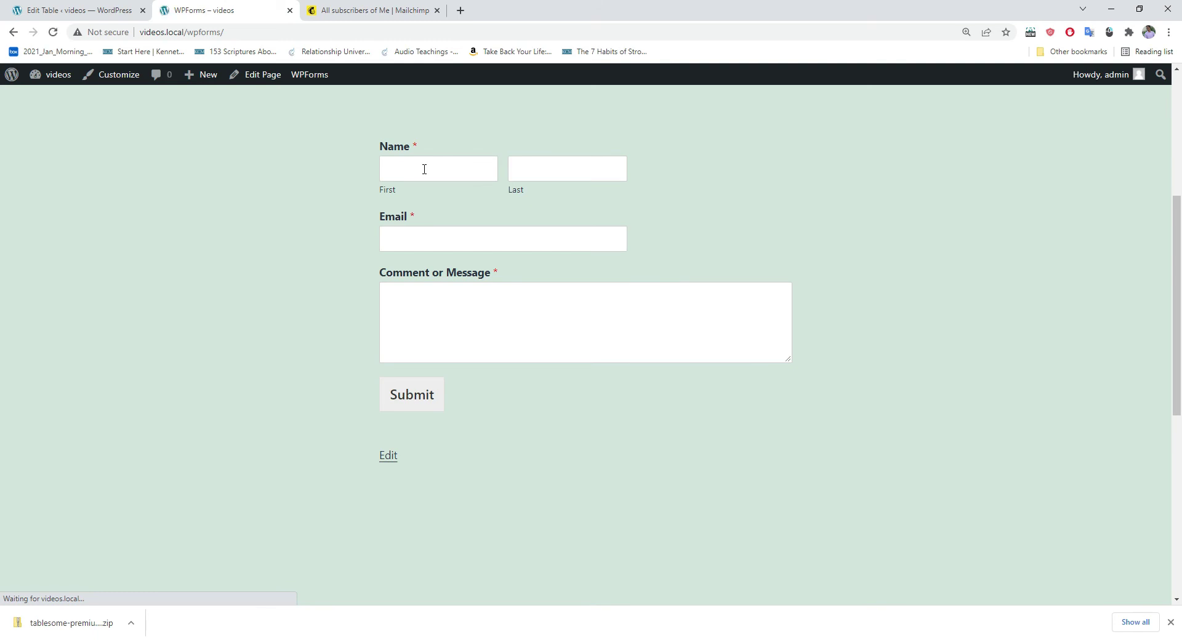
pyautogui.click(422, 170)
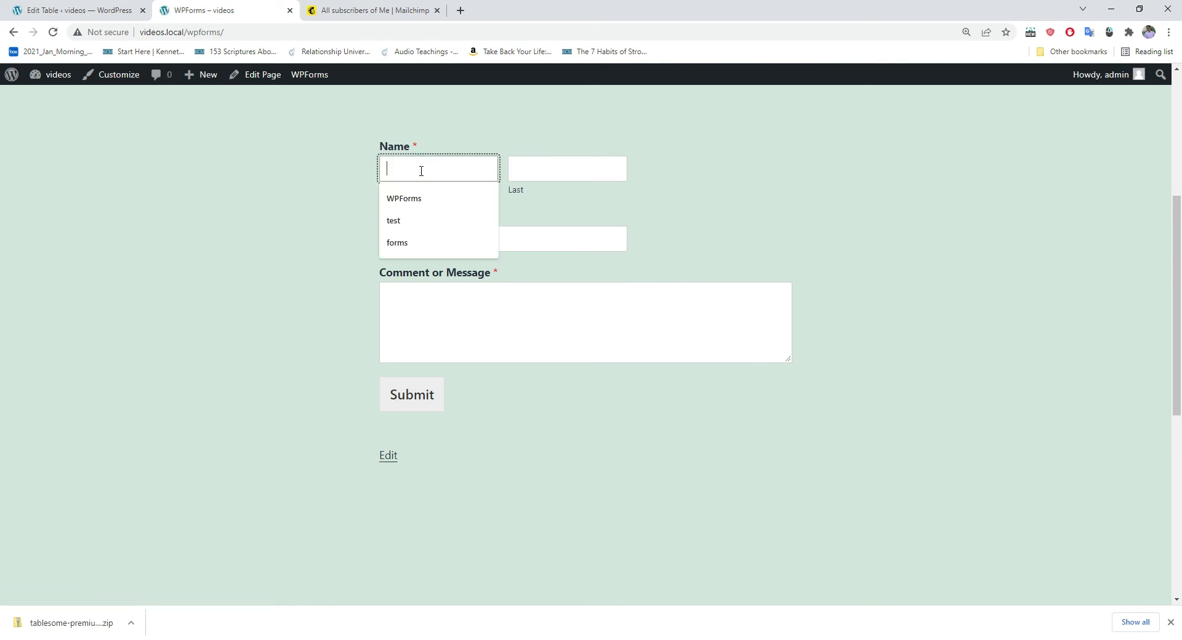
pyautogui.write('wpforms')
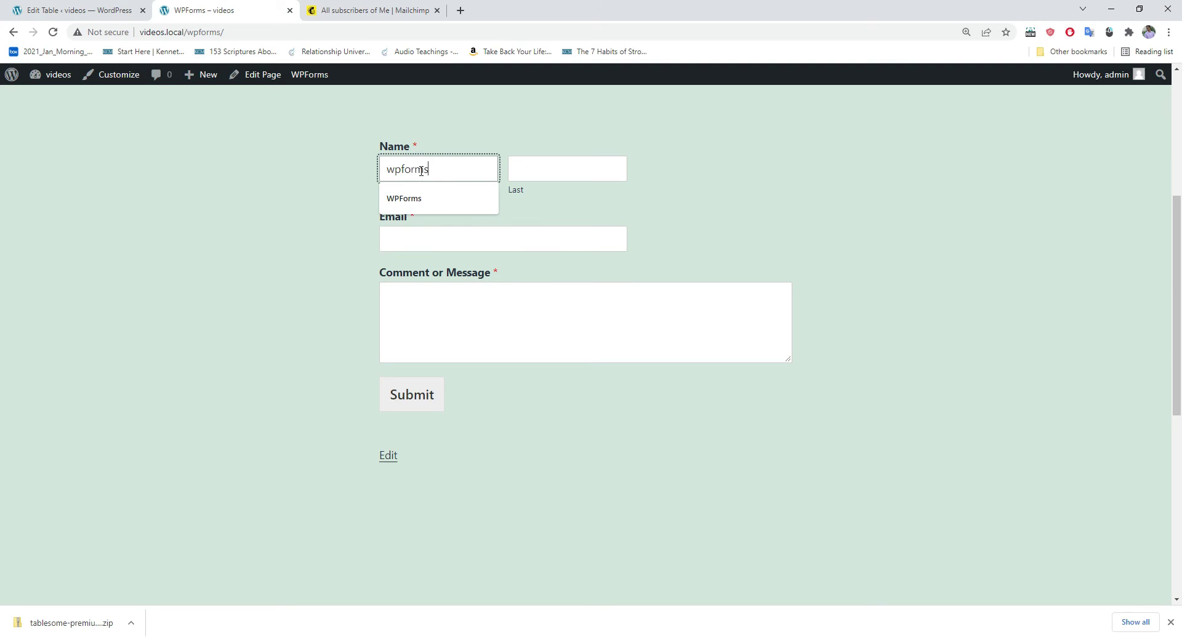
pyautogui.click(523, 170)
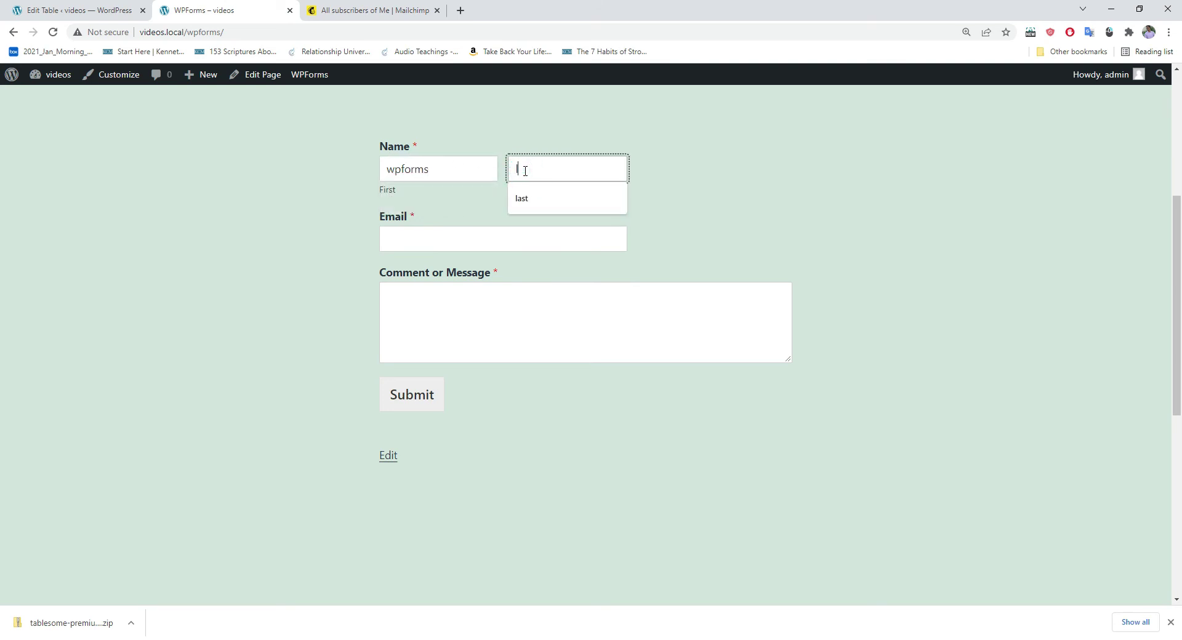
pyautogui.click(400, 240)
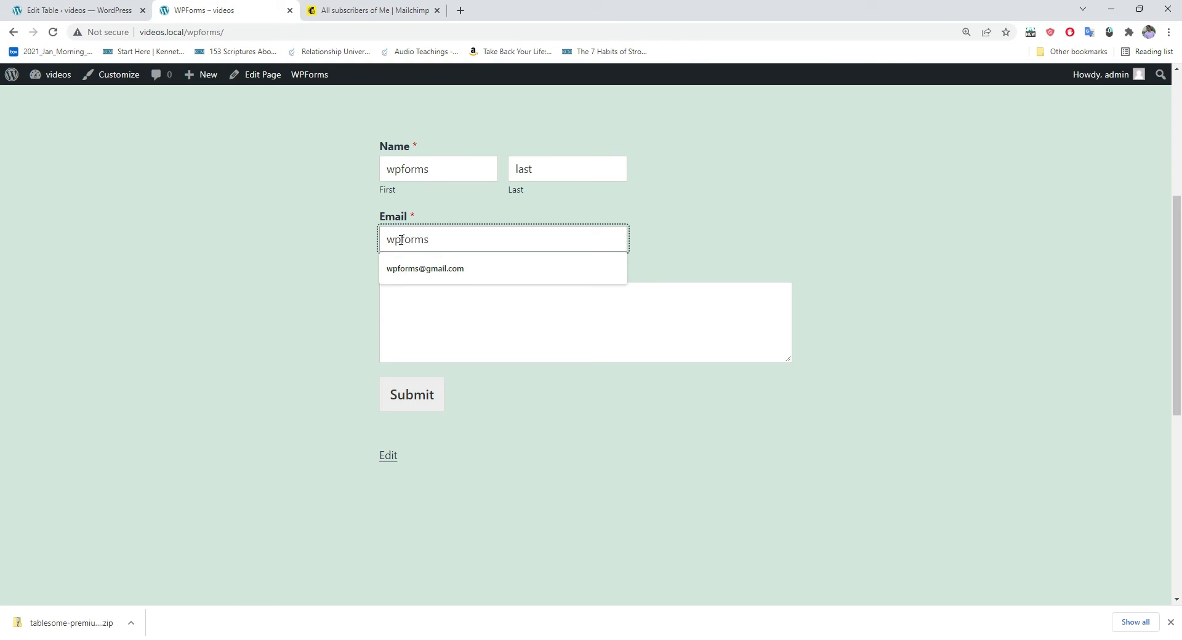
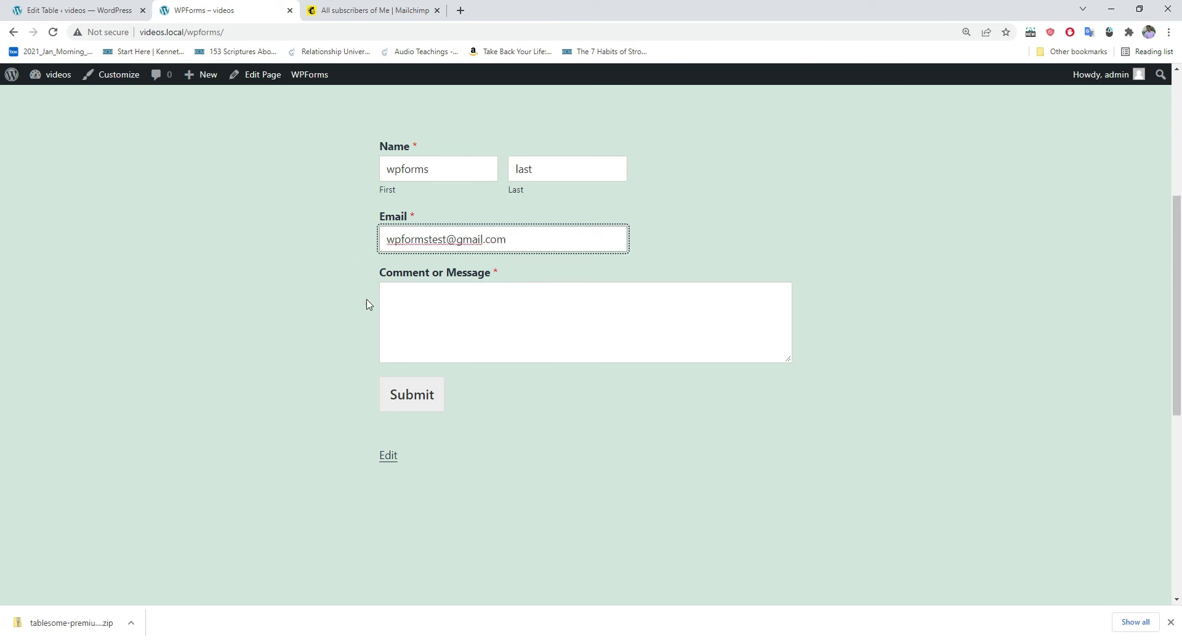
pyautogui.click(418, 298)
pyautogui.write('wpforms')
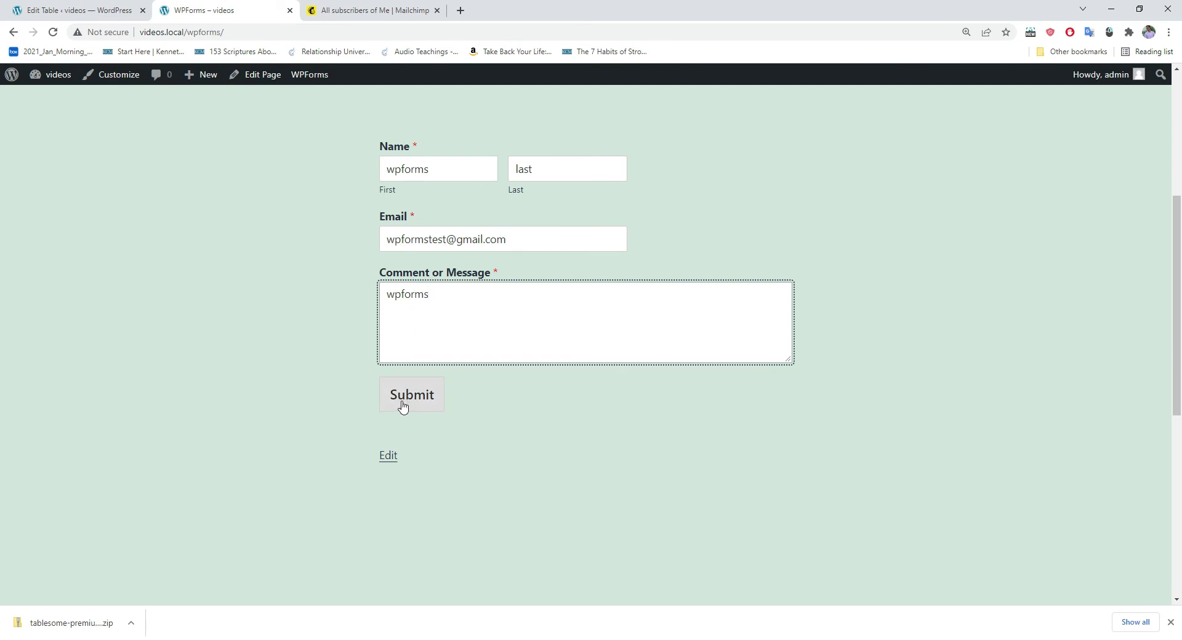
pyautogui.click(412, 406)
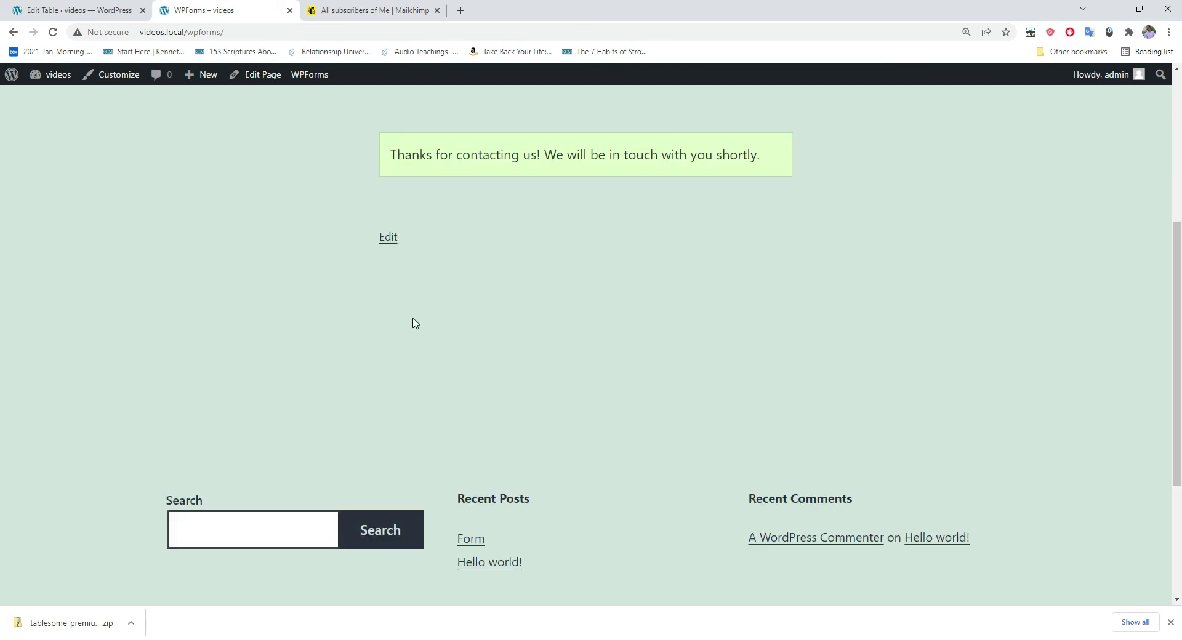
# Step: Reload the Mailchimp audience to confirm 14 contacts including wpforms, then return to the table editor
pyautogui.click(385, 12)
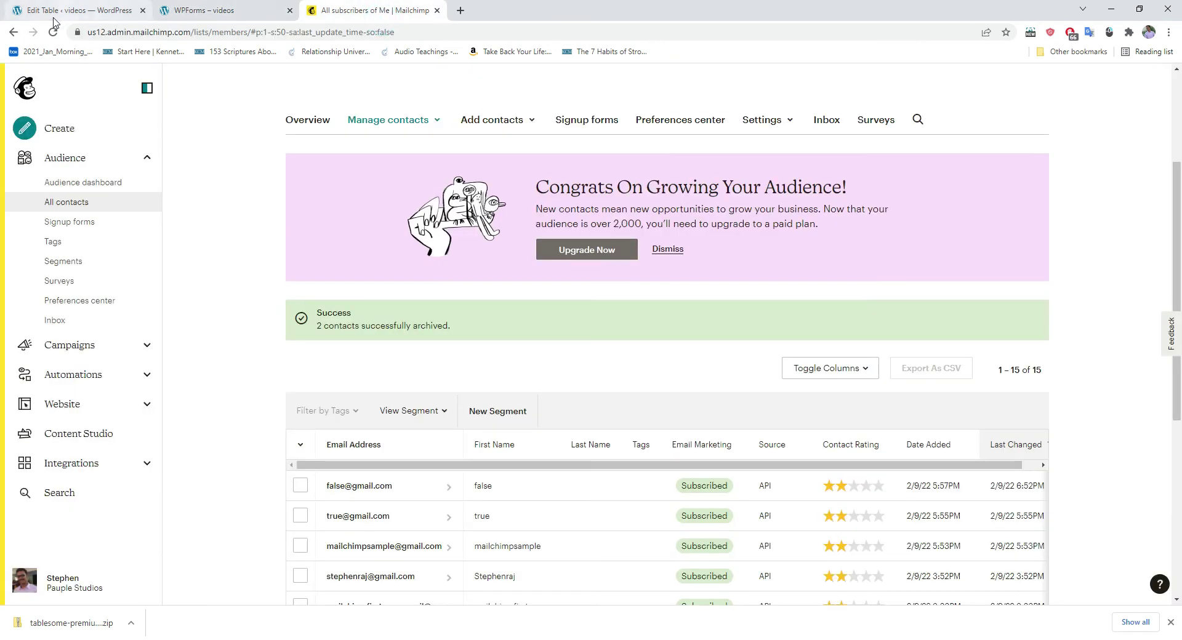
pyautogui.click(61, 32)
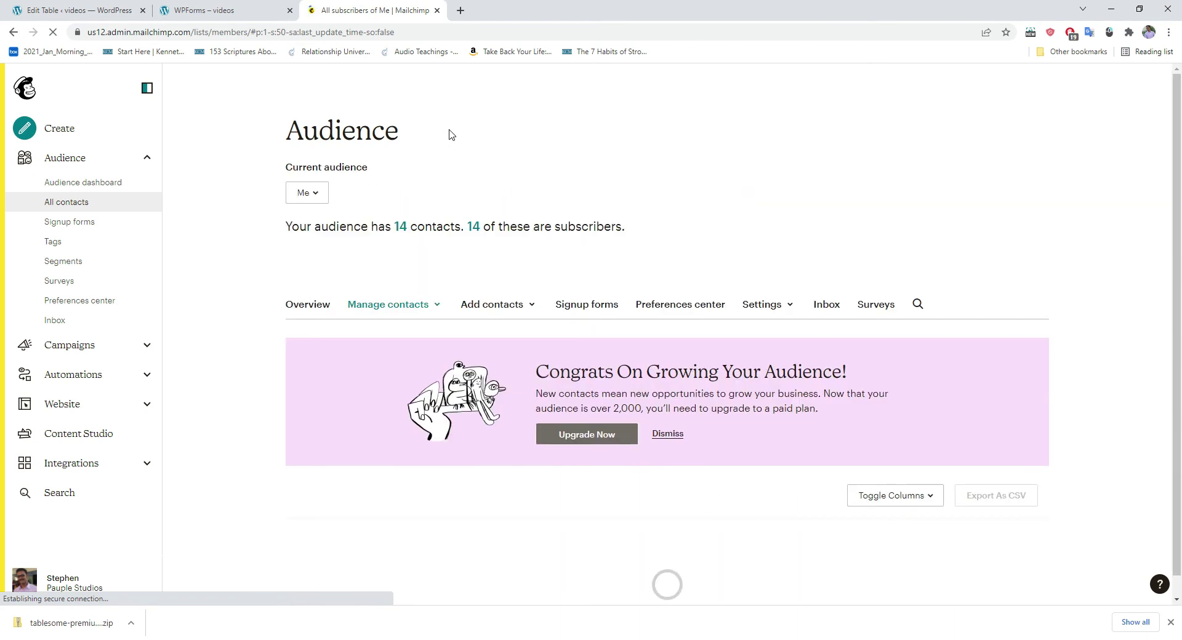
pyautogui.scroll(-4, 449, 133)
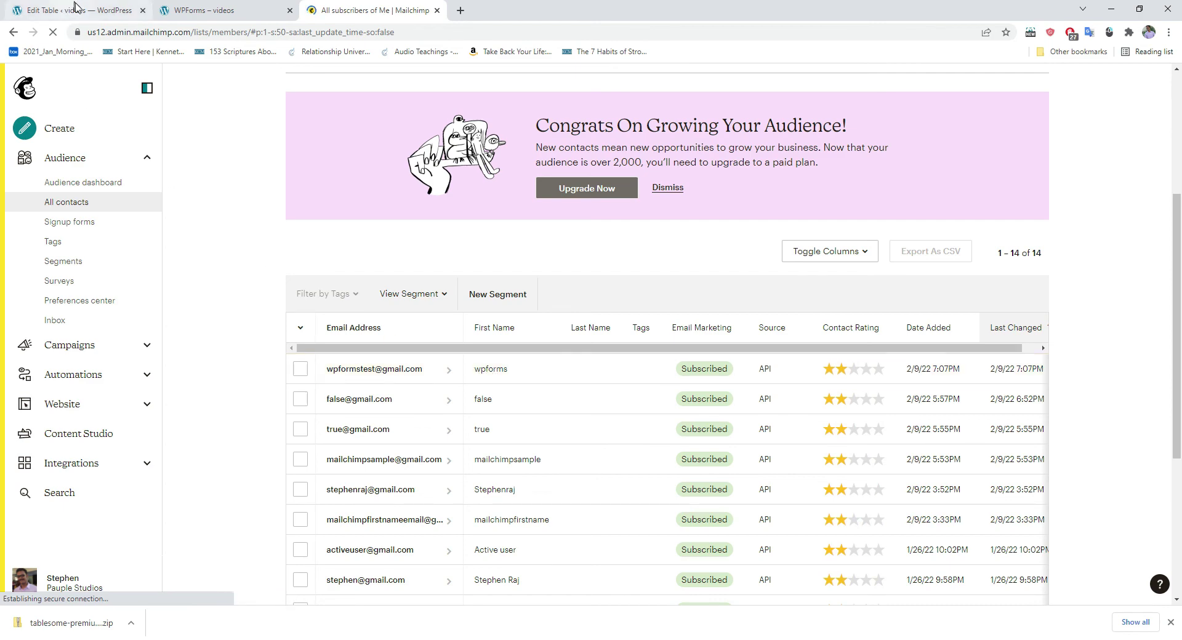
pyautogui.click(197, 11)
pyautogui.click(71, 10)
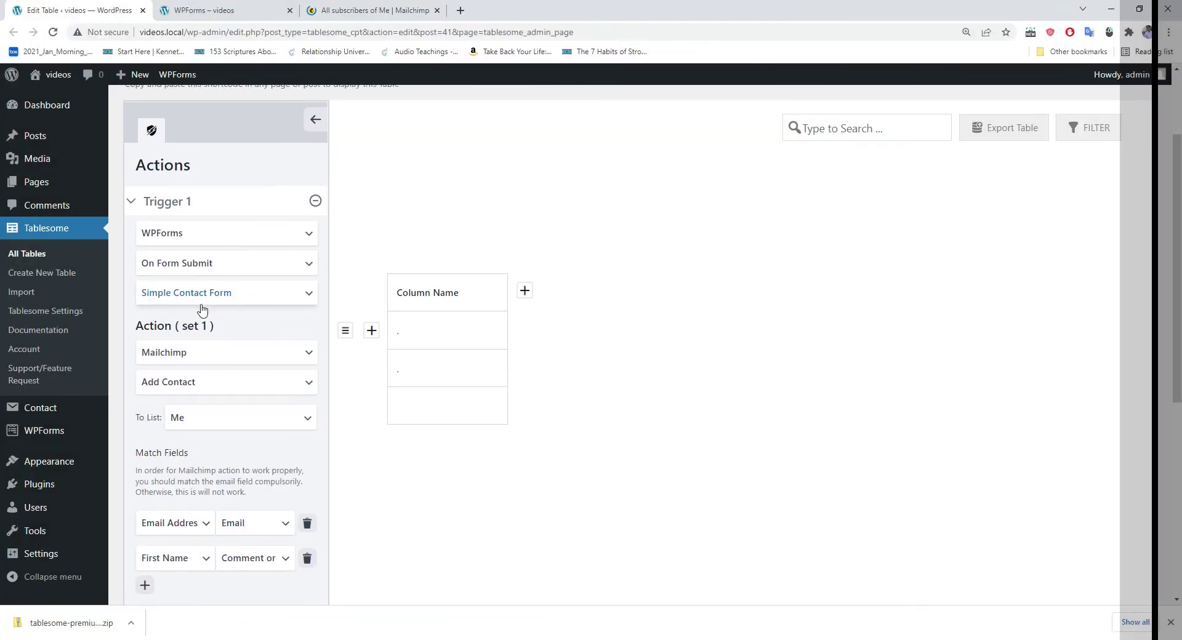
# Step: Set Trigger 1's integration to Elementor Form
pyautogui.click(178, 234)
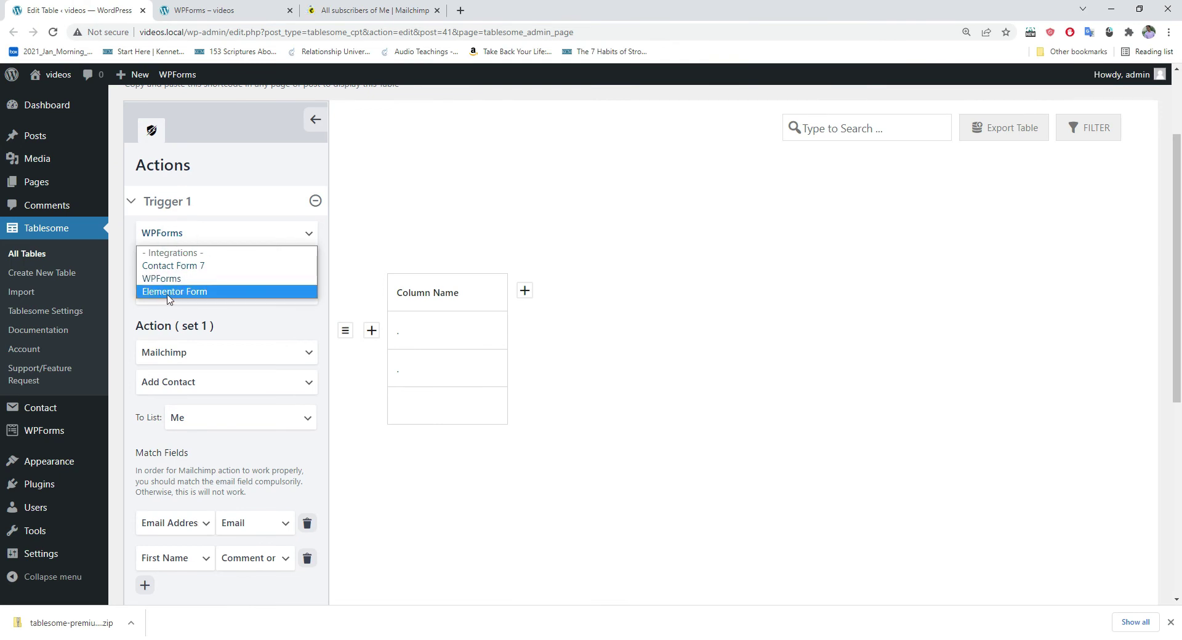
pyautogui.click(211, 231)
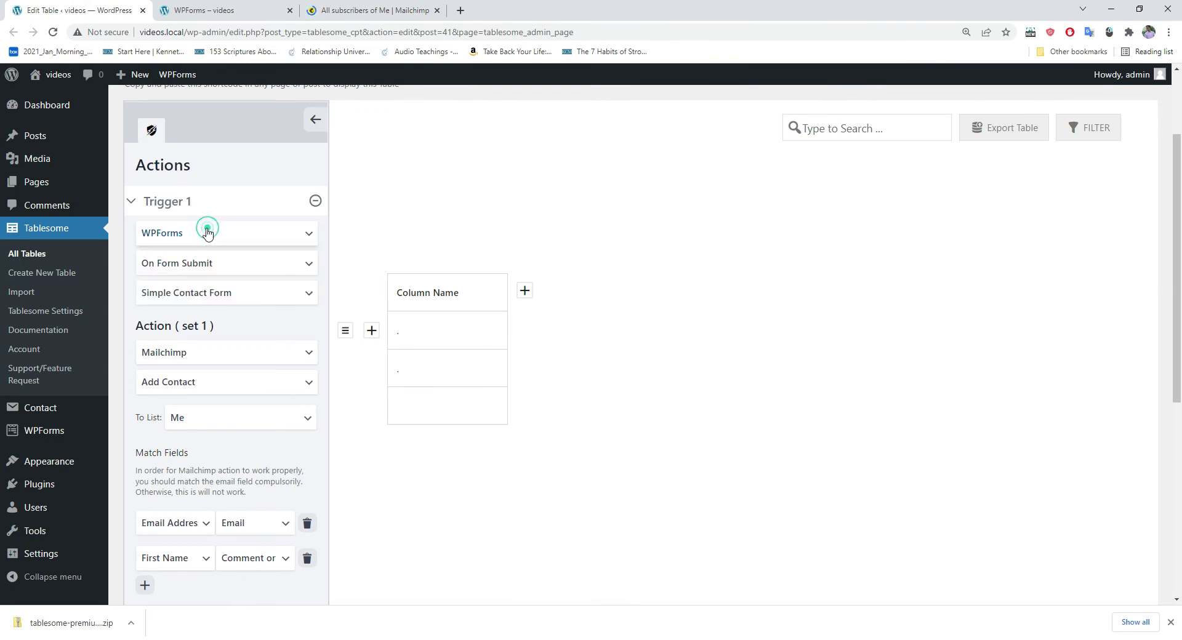
pyautogui.click(171, 237)
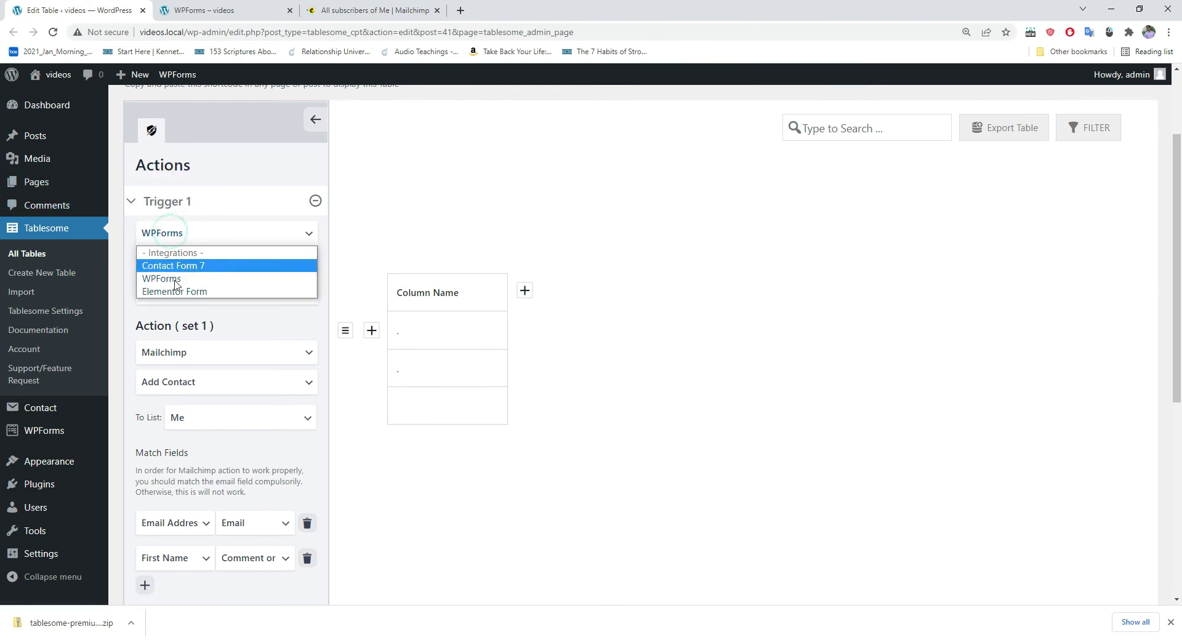
pyautogui.click(178, 293)
pyautogui.scroll(-1, 209, 232)
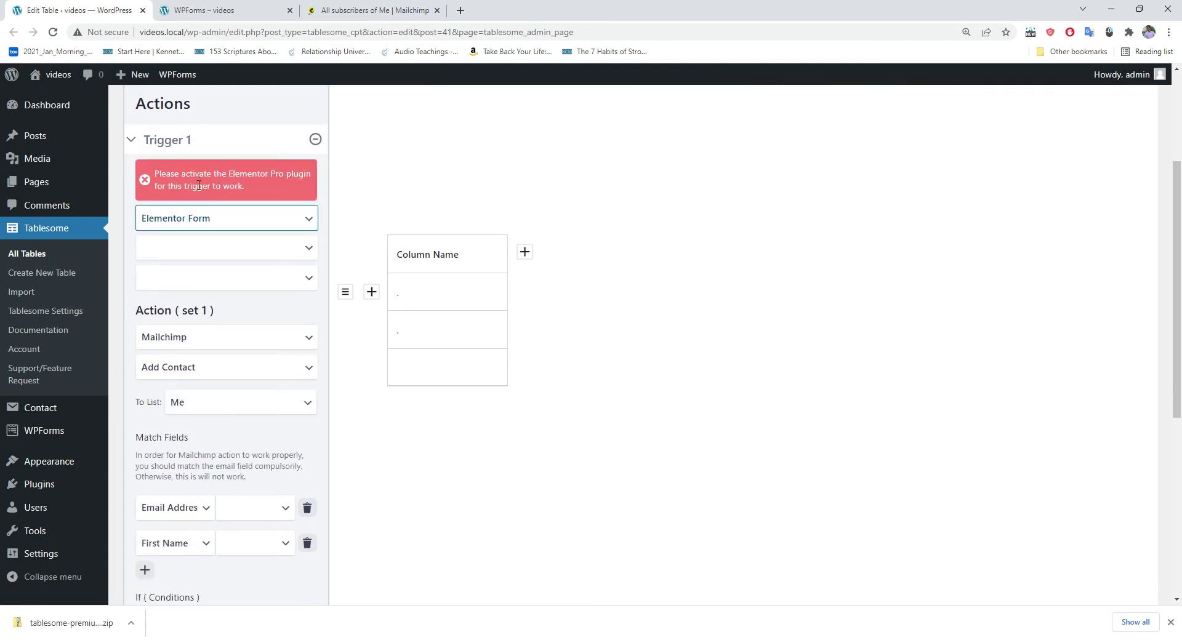
# Step: Open the Installed Plugins page in a new tab
pyautogui.moveTo(34, 486)
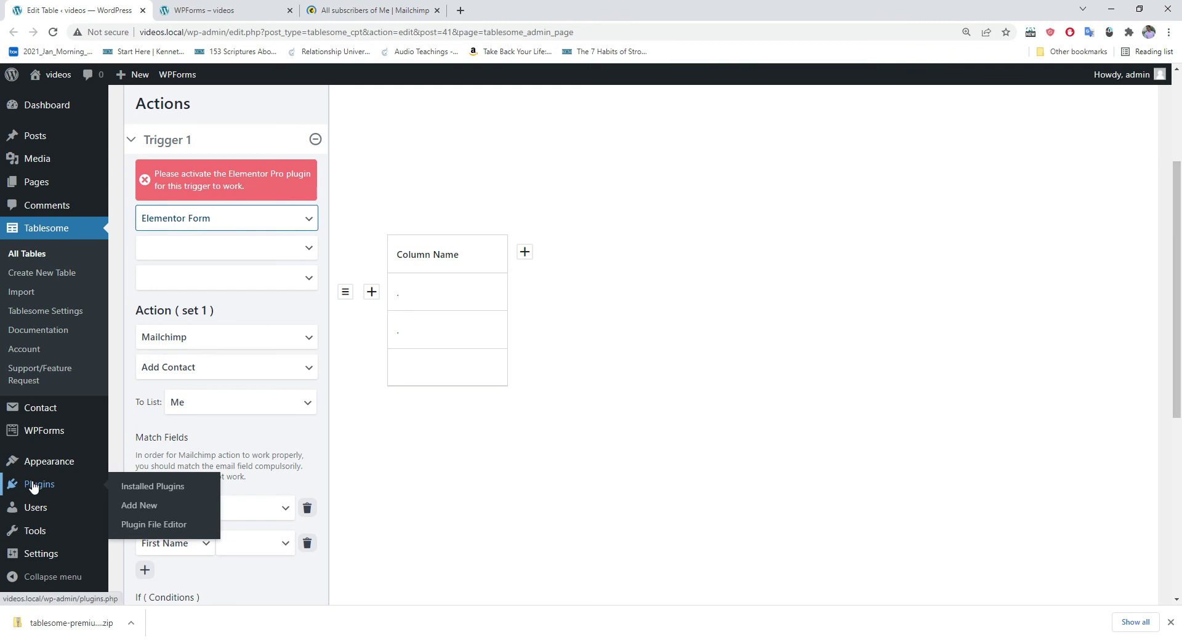
pyautogui.rightClick(131, 487)
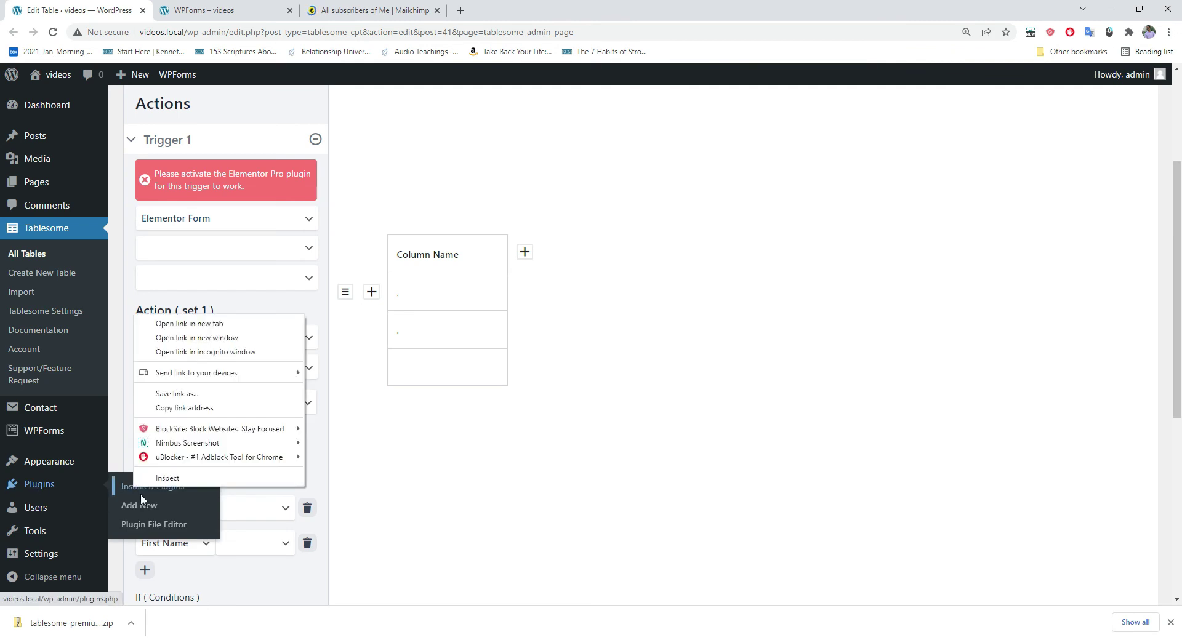
pyautogui.click(192, 324)
# Step: Activate Elementor and Elementor Pro, then go back to the Edit Table tab
pyautogui.click(205, 5)
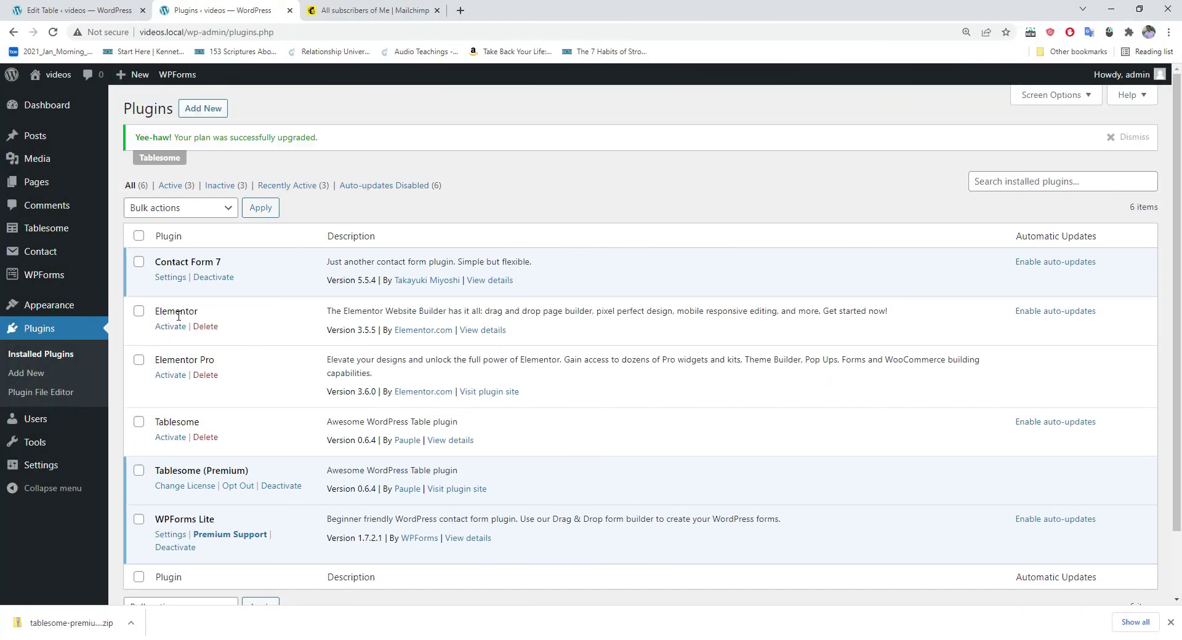
pyautogui.click(170, 327)
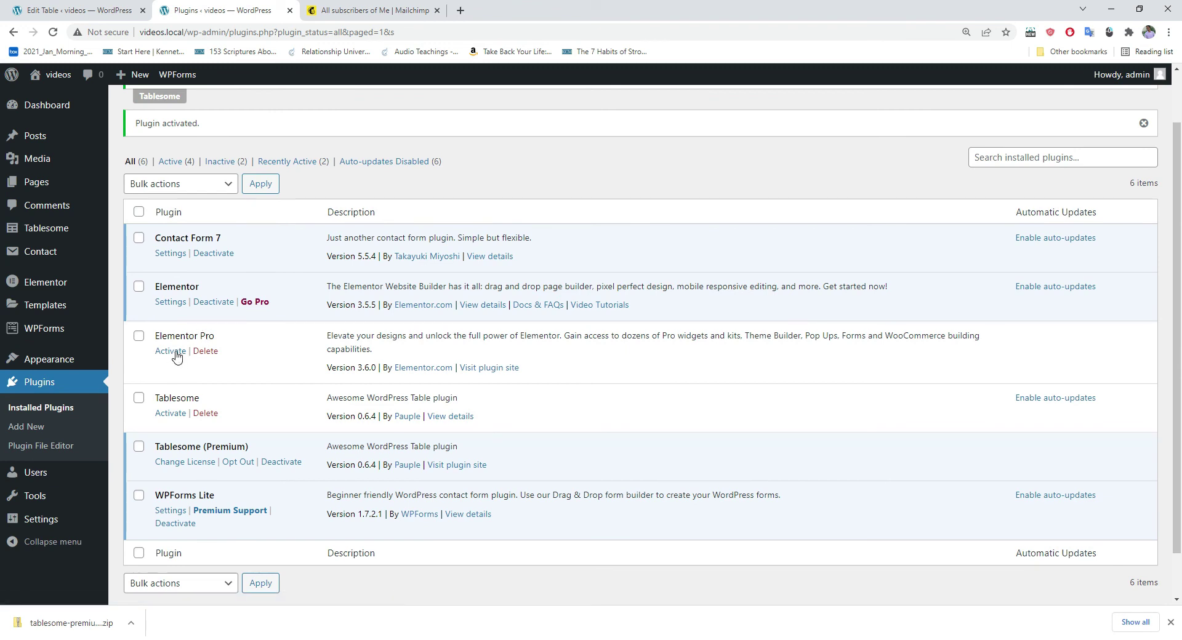
pyautogui.click(170, 351)
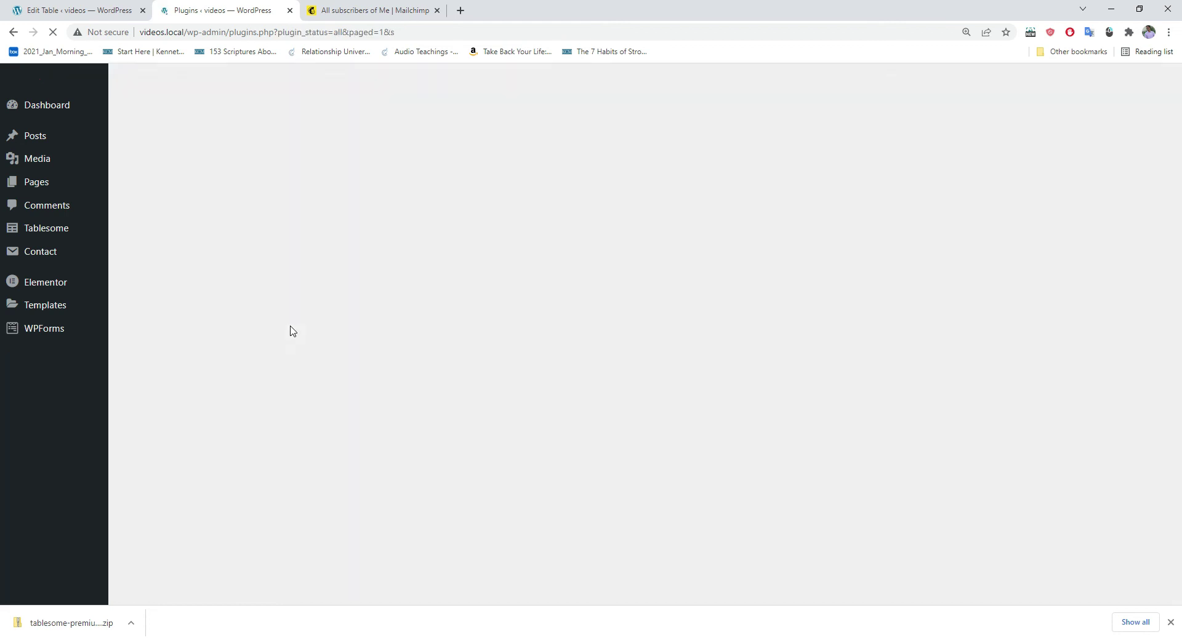
pyautogui.scroll(-2, 292, 329)
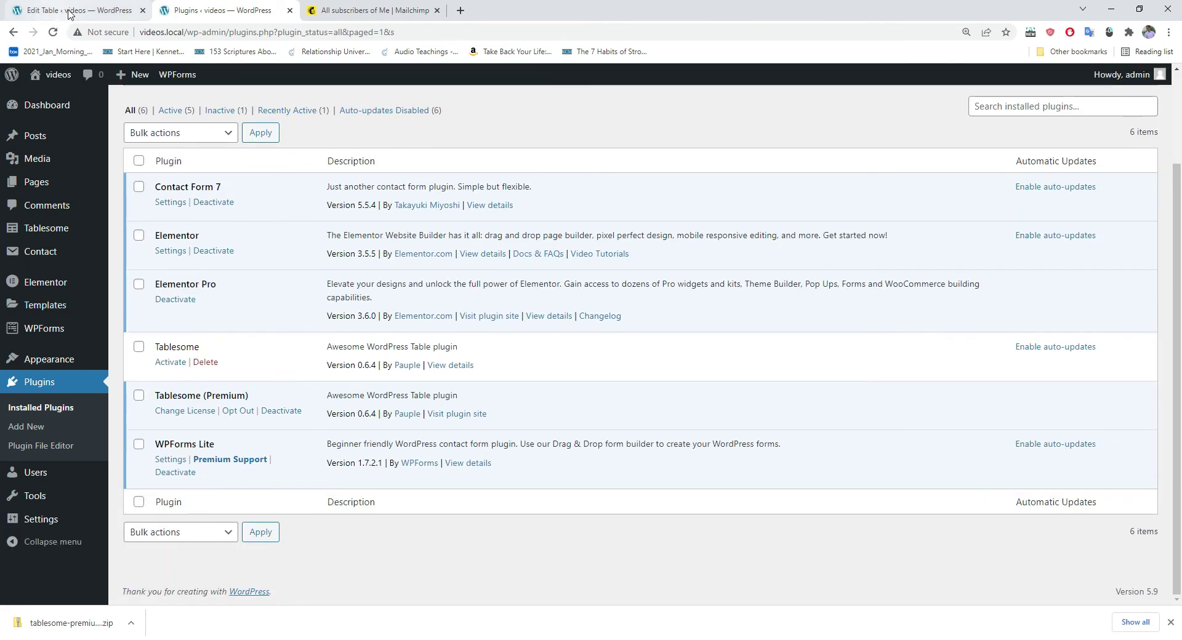
pyautogui.click(67, 13)
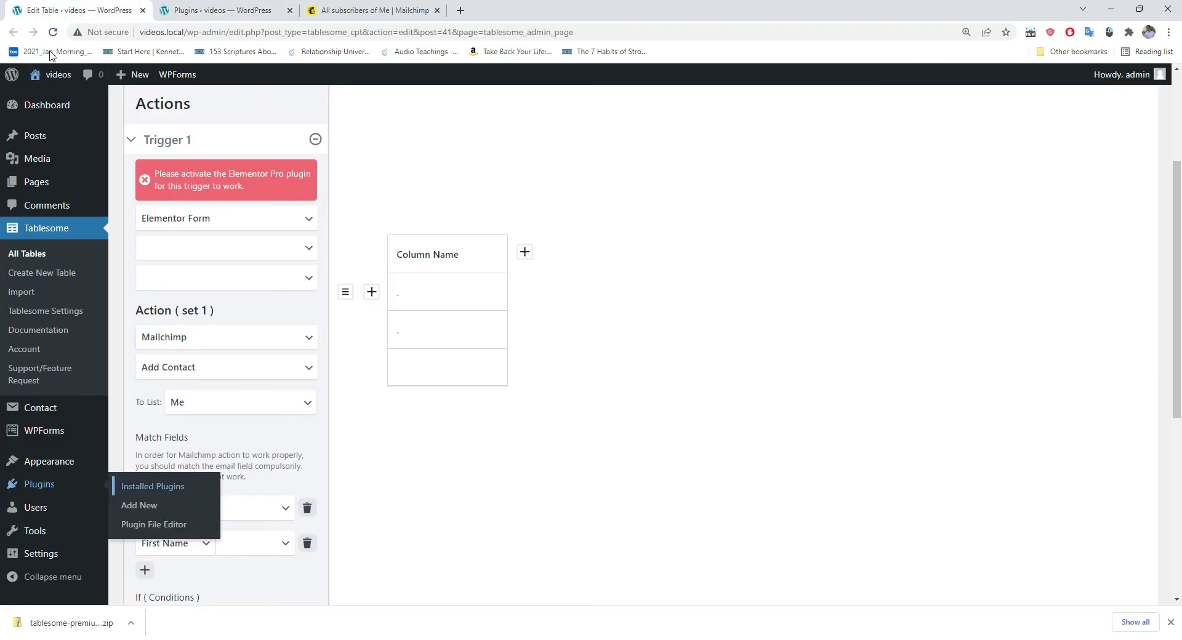
# Step: Reload the table editor and set Trigger 1 to Elementor, On Form Submit, New Form
pyautogui.click(53, 32)
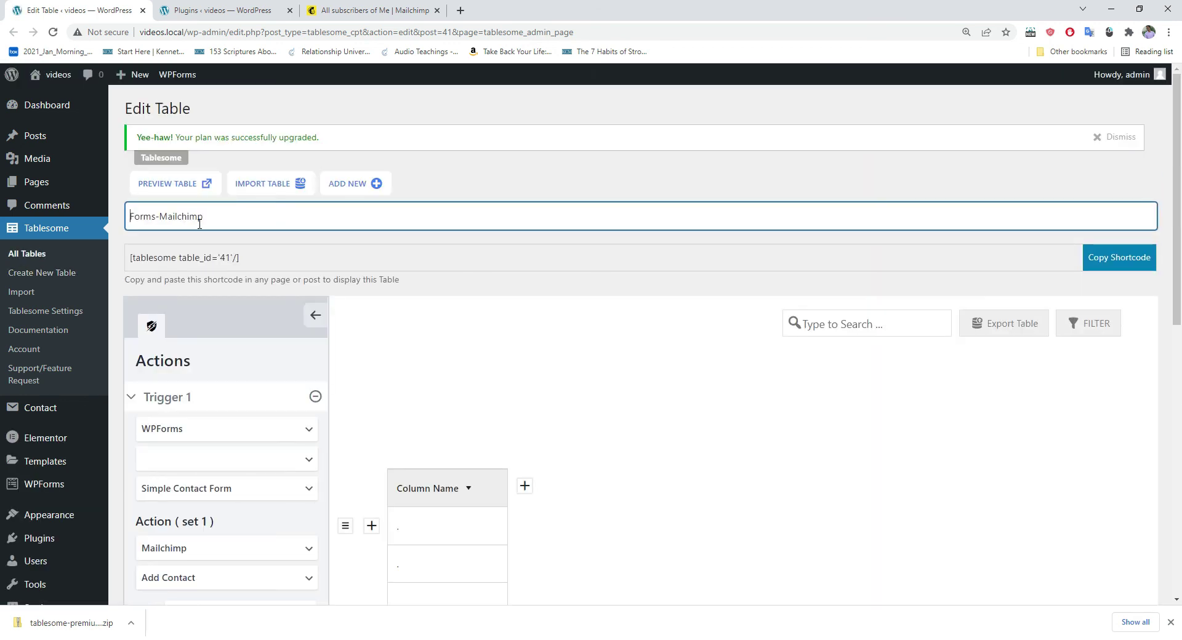
pyautogui.scroll(-3, 199, 224)
pyautogui.click(159, 243)
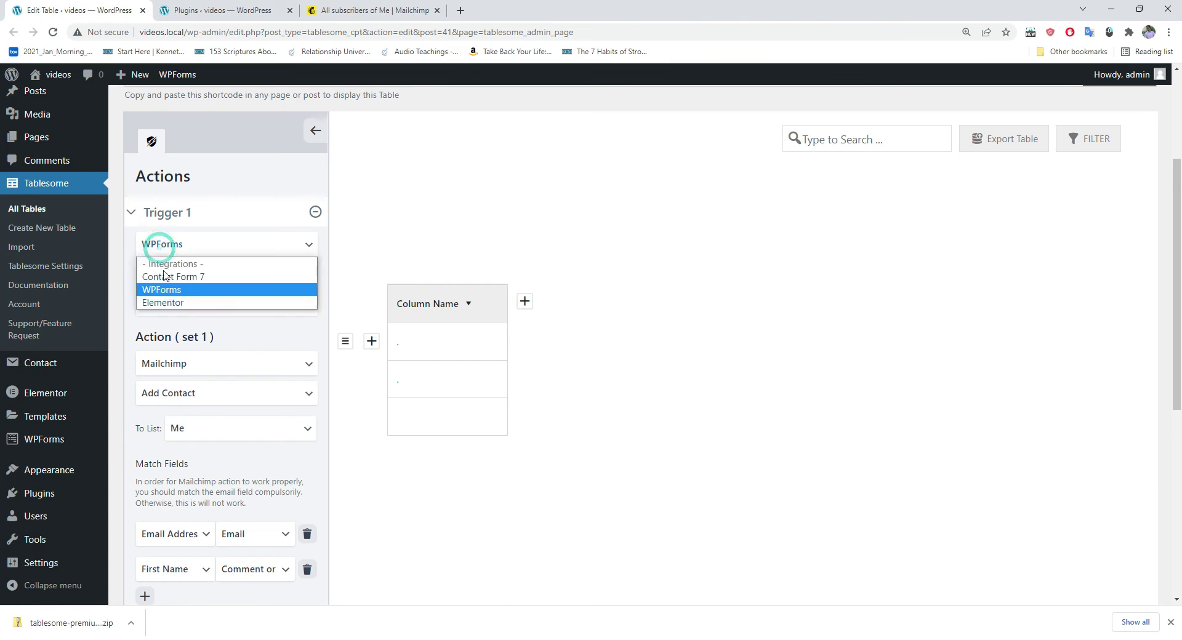
pyautogui.click(166, 302)
pyautogui.scroll(-1, 178, 252)
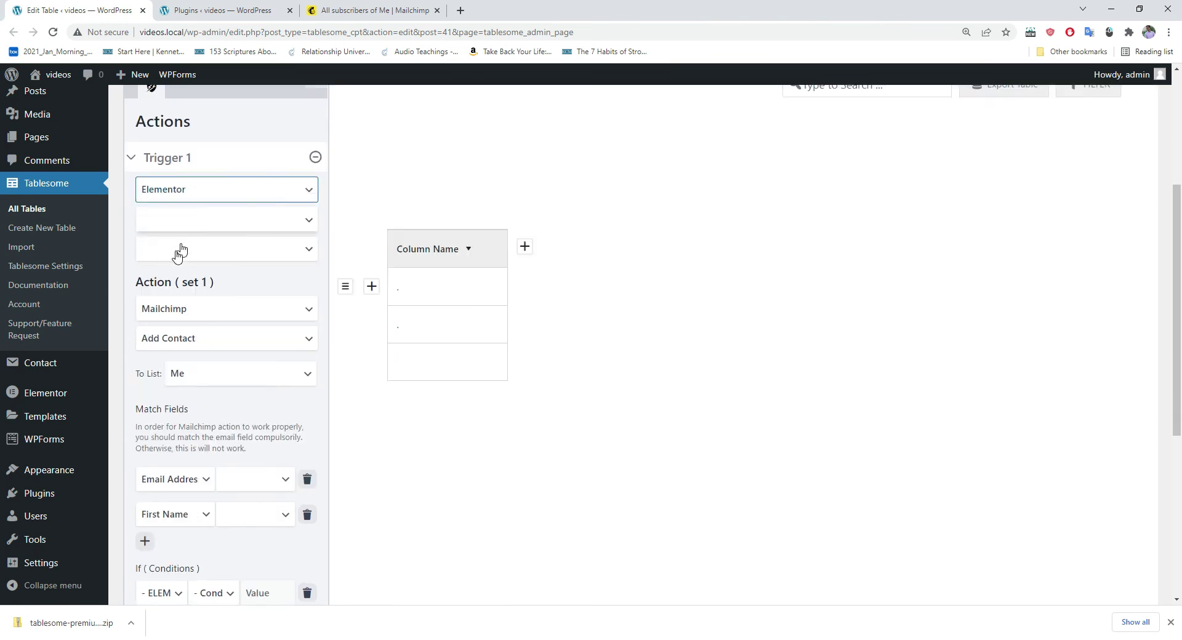
pyautogui.click(174, 214)
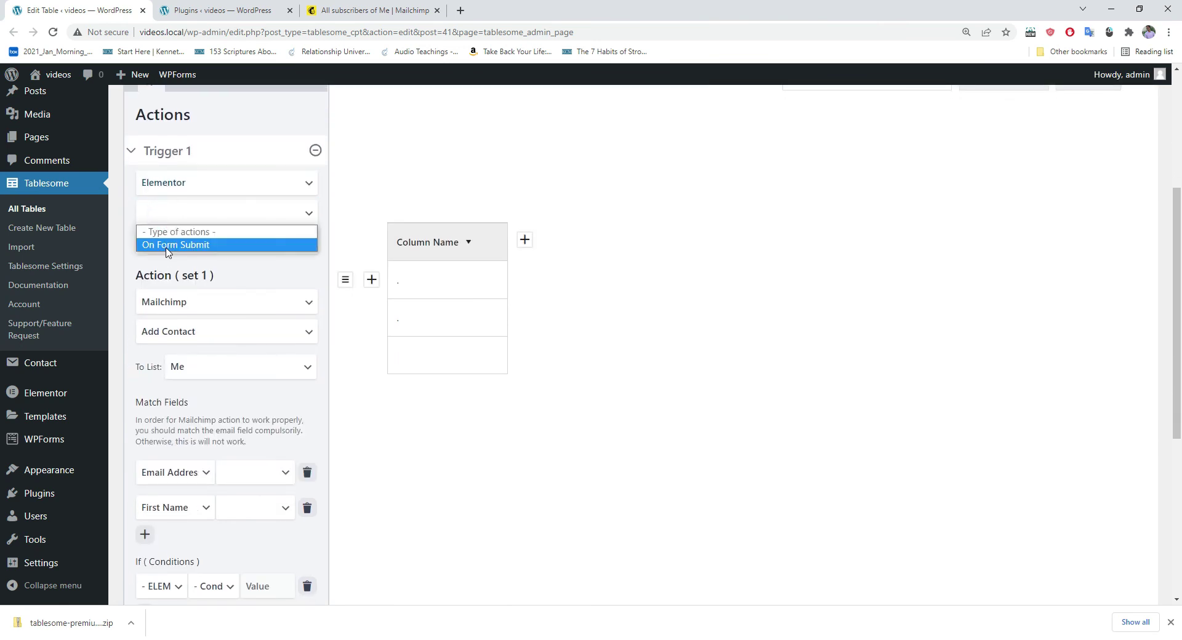
pyautogui.click(179, 245)
pyautogui.click(159, 242)
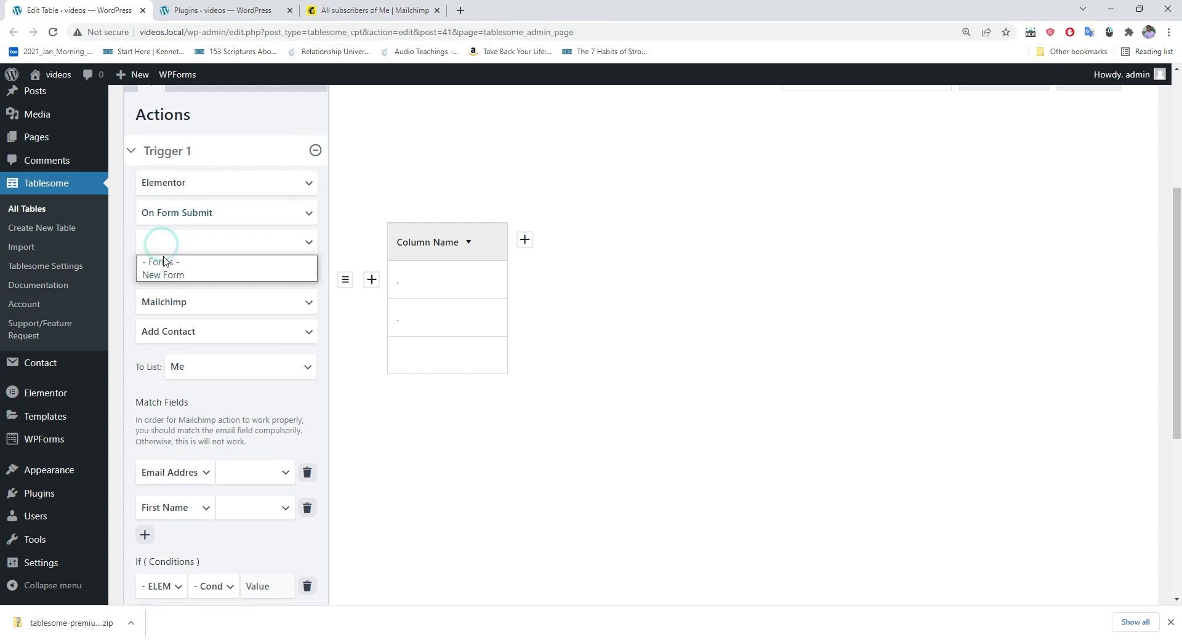
pyautogui.click(171, 276)
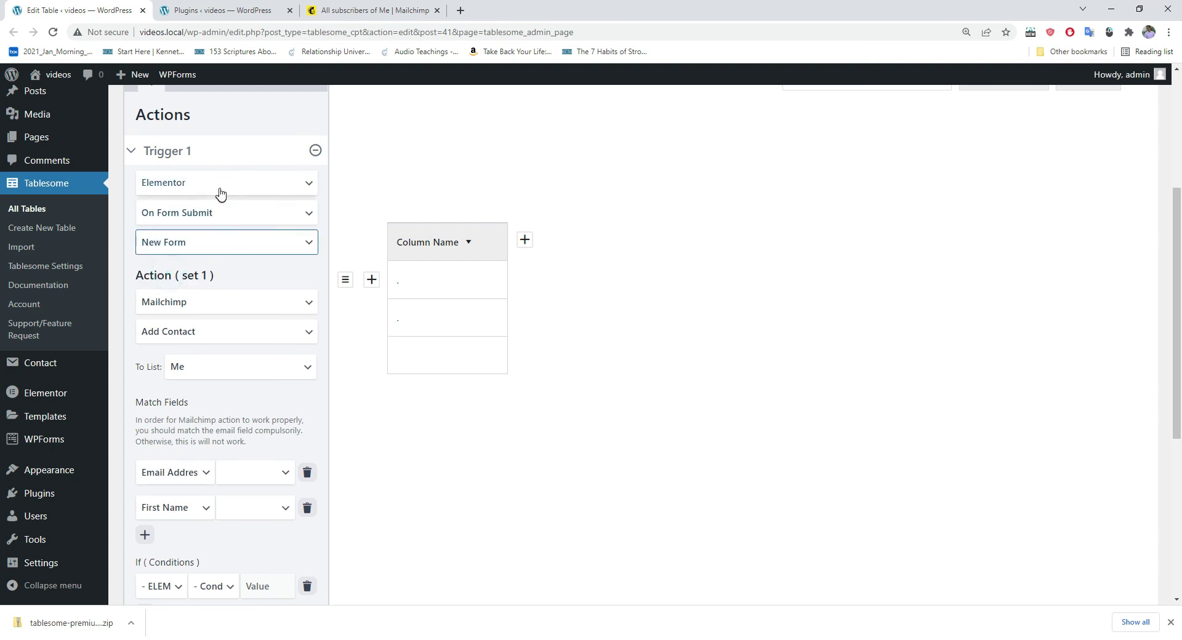
# Step: Delete the old Email Address and First Name field mappings and add one empty mapping row
pyautogui.scroll(-1, 205, 238)
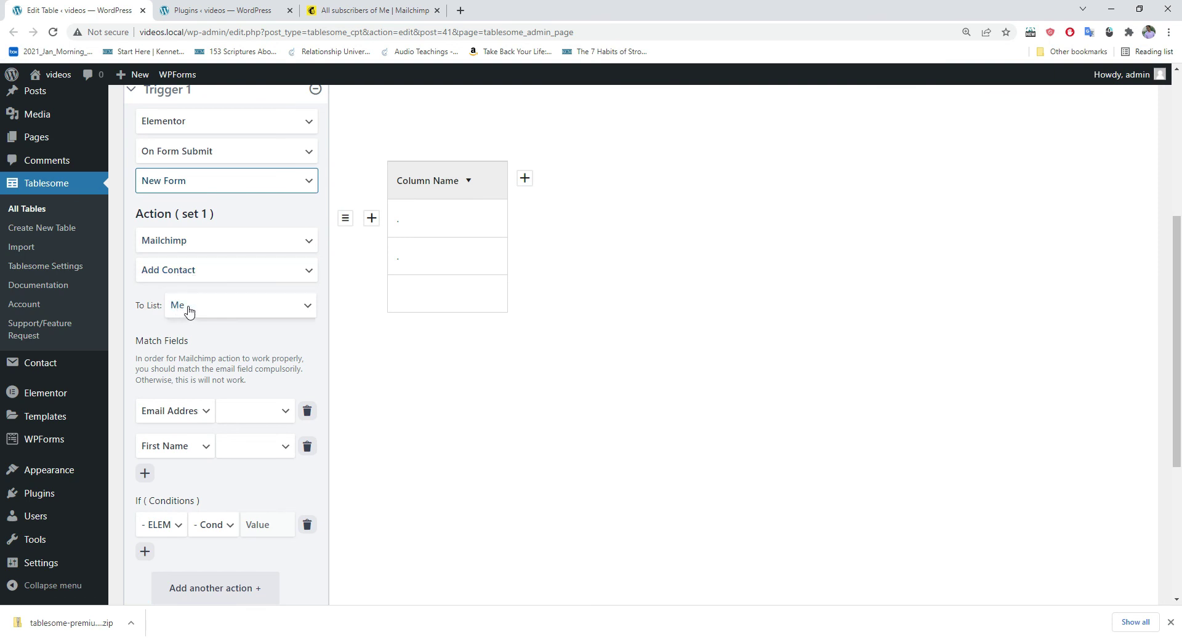
pyautogui.scroll(-2, 232, 242)
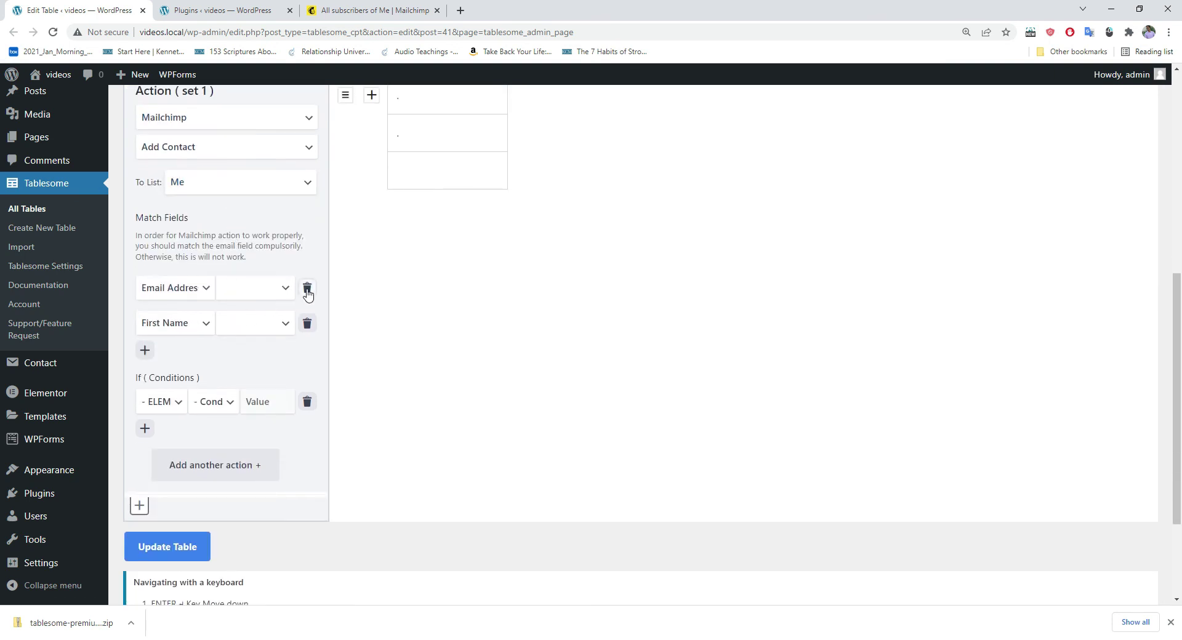
pyautogui.click(308, 291)
pyautogui.click(307, 289)
pyautogui.scroll(5, 188, 280)
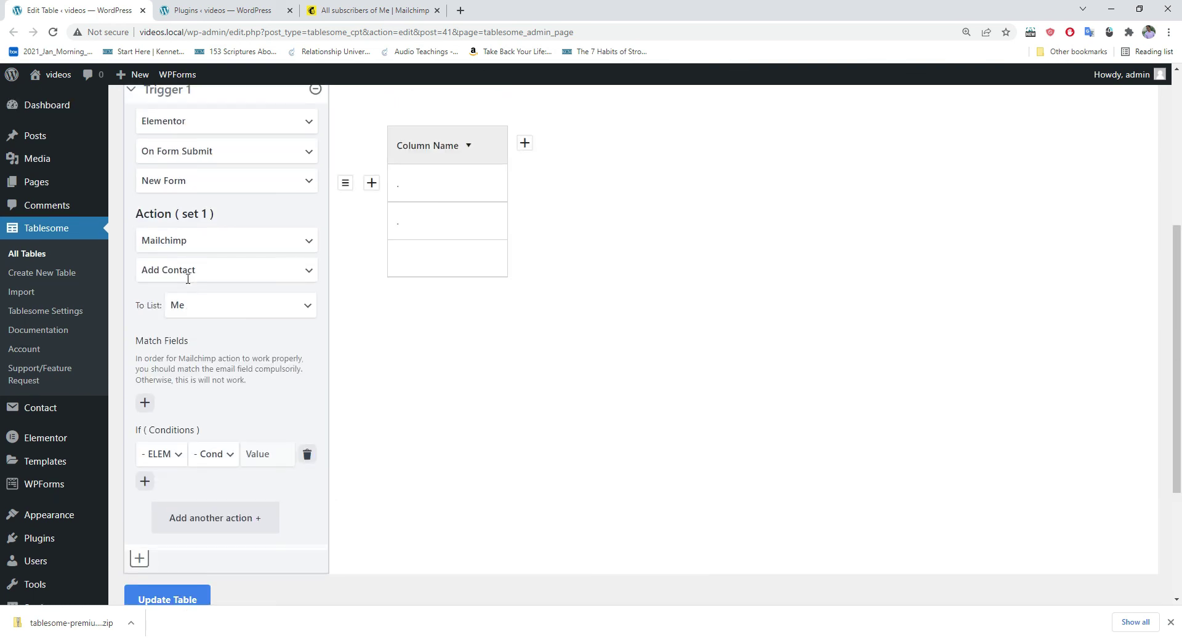
pyautogui.scroll(-2, 224, 279)
pyautogui.scroll(-2, 224, 278)
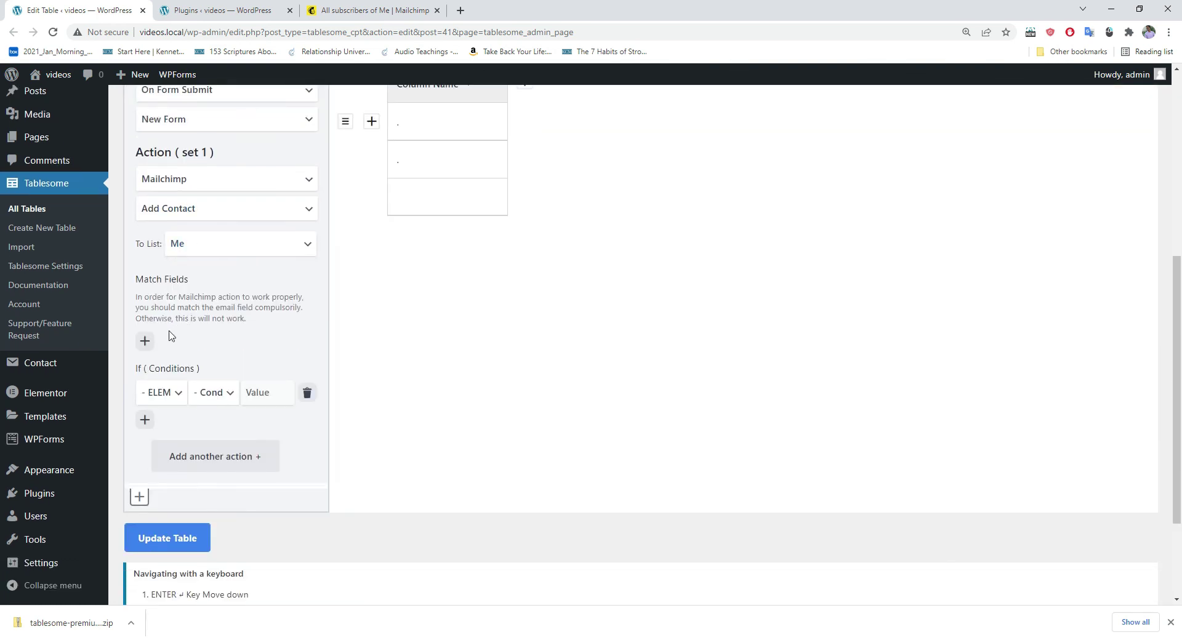
pyautogui.click(146, 339)
pyautogui.scroll(-1, 229, 243)
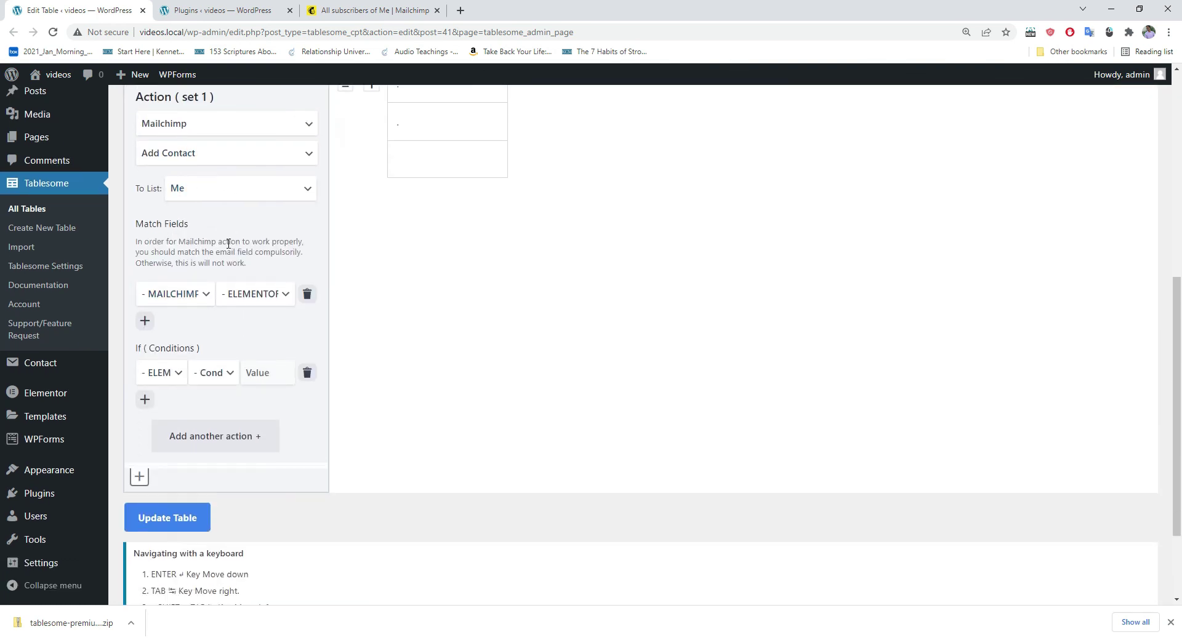
pyautogui.click(249, 294)
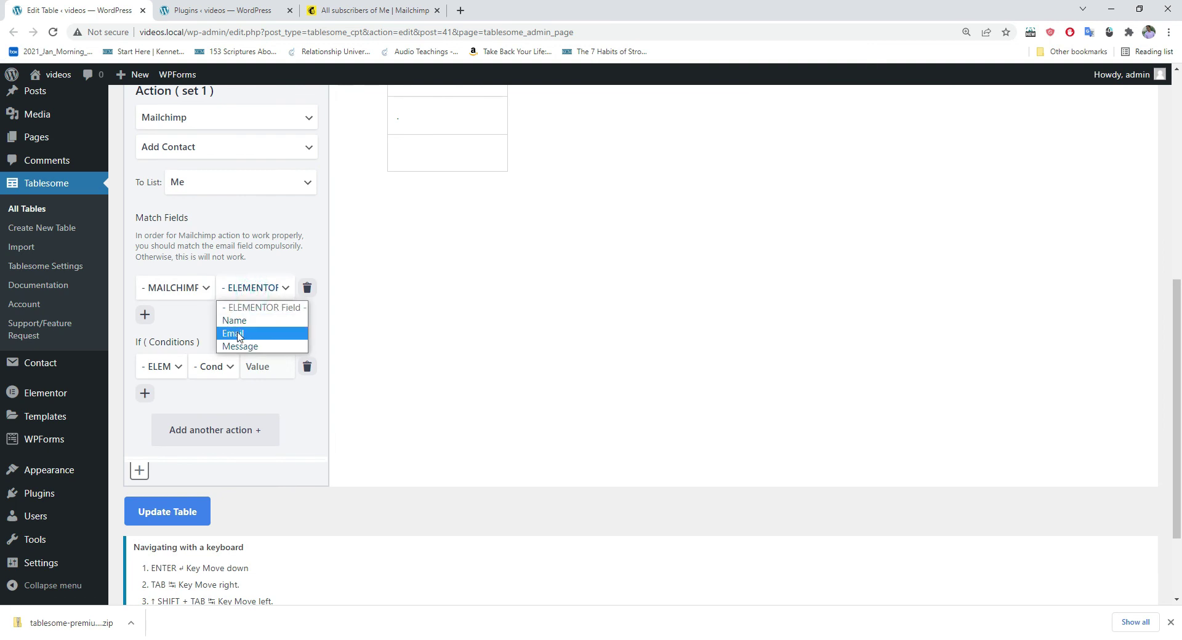
pyautogui.click(188, 296)
pyautogui.click(240, 287)
# Step: Open All Pages in a new tab, view the Elementor Forms page's Name, Email and Message fields, then return to the table editor
pyautogui.moveTo(41, 141)
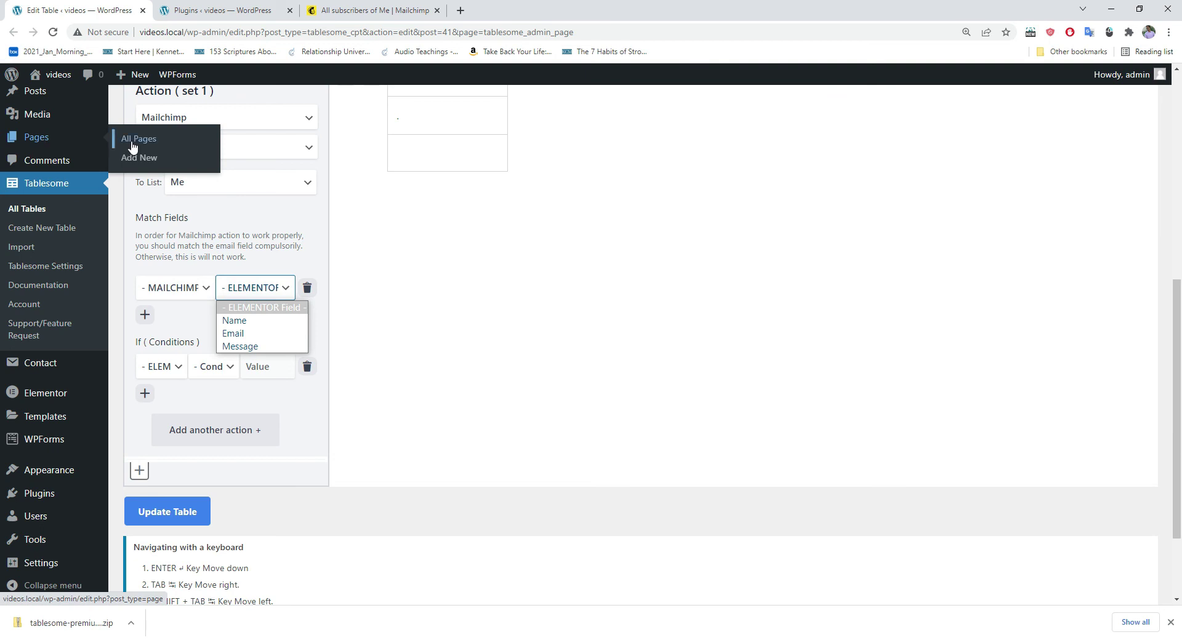
pyautogui.rightClick(157, 139)
pyautogui.click(164, 148)
pyautogui.click(190, 8)
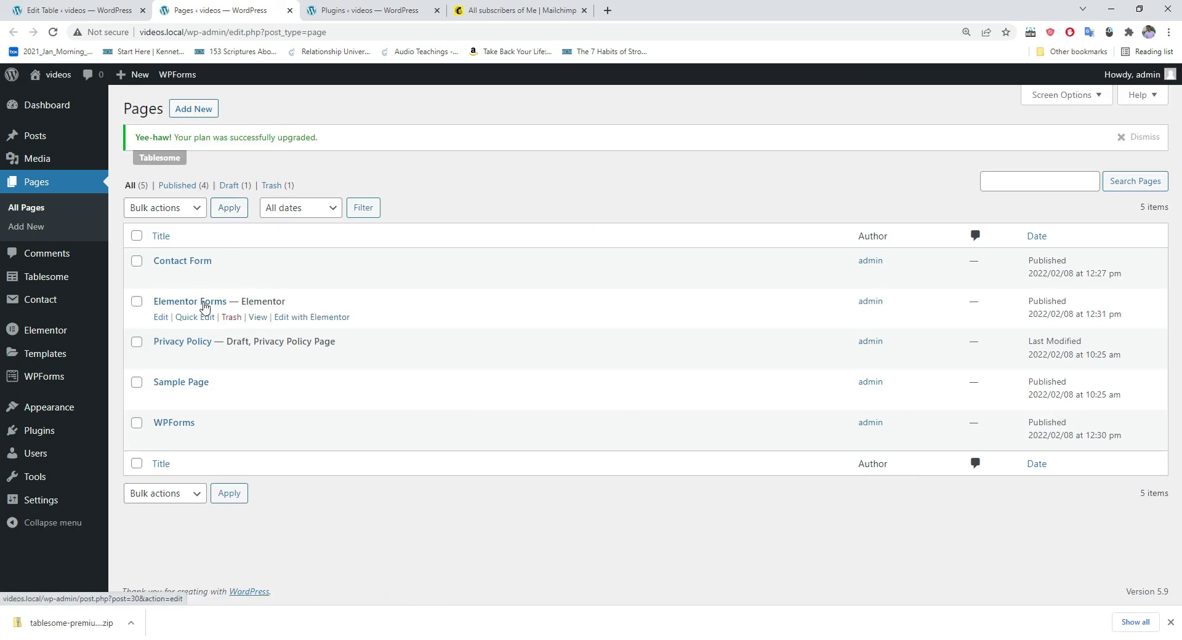
pyautogui.click(254, 320)
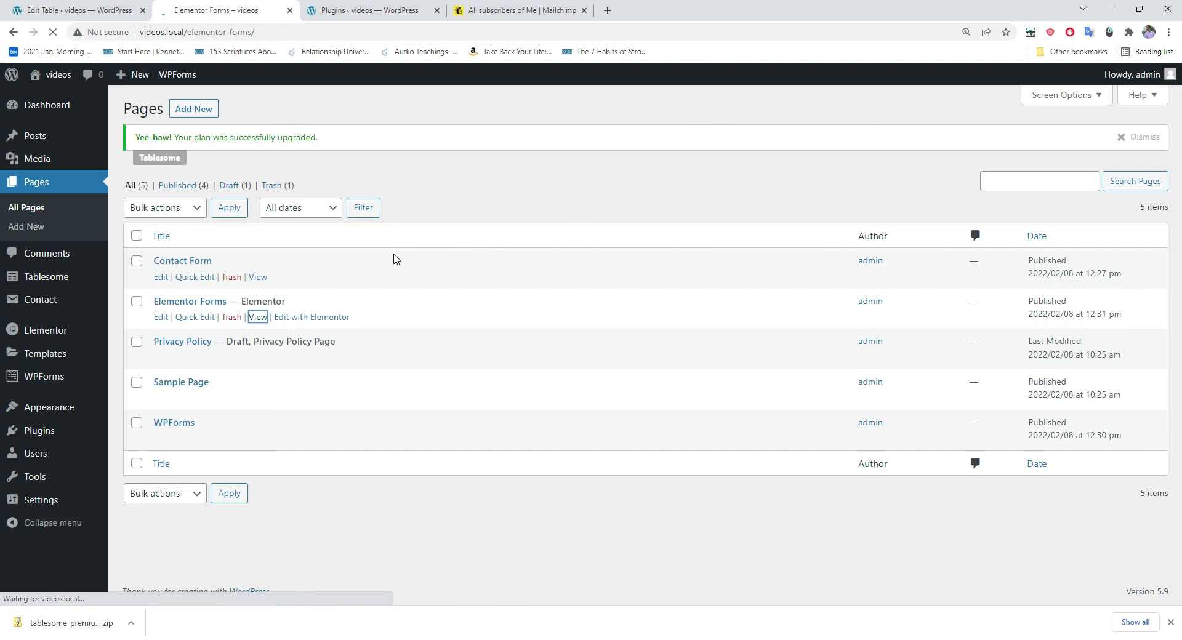
pyautogui.scroll(-4, 397, 255)
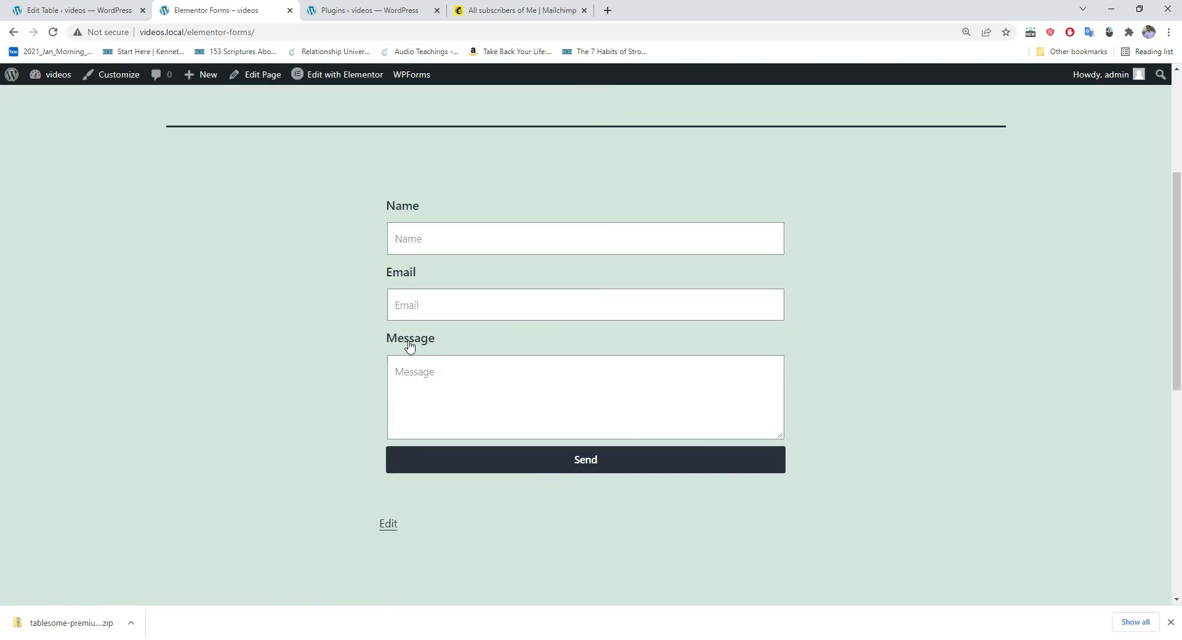
pyautogui.click(80, 10)
pyautogui.click(258, 226)
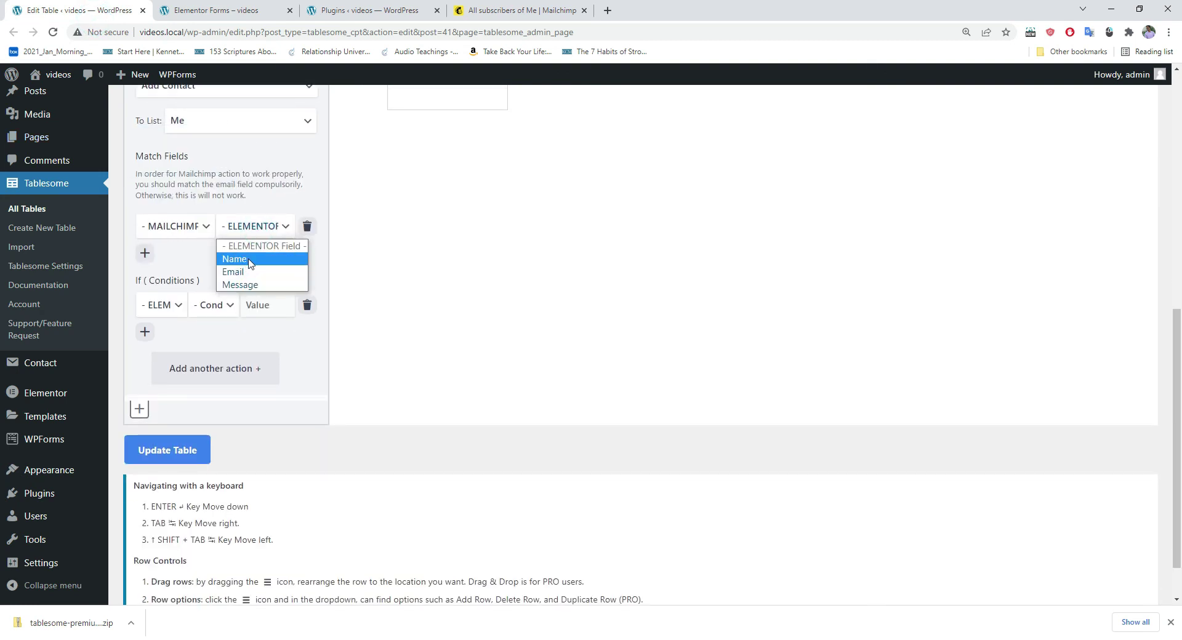
# Step: Map Elementor Name to Mailchimp First Name and Email to Email Address
pyautogui.click(248, 260)
pyautogui.click(187, 227)
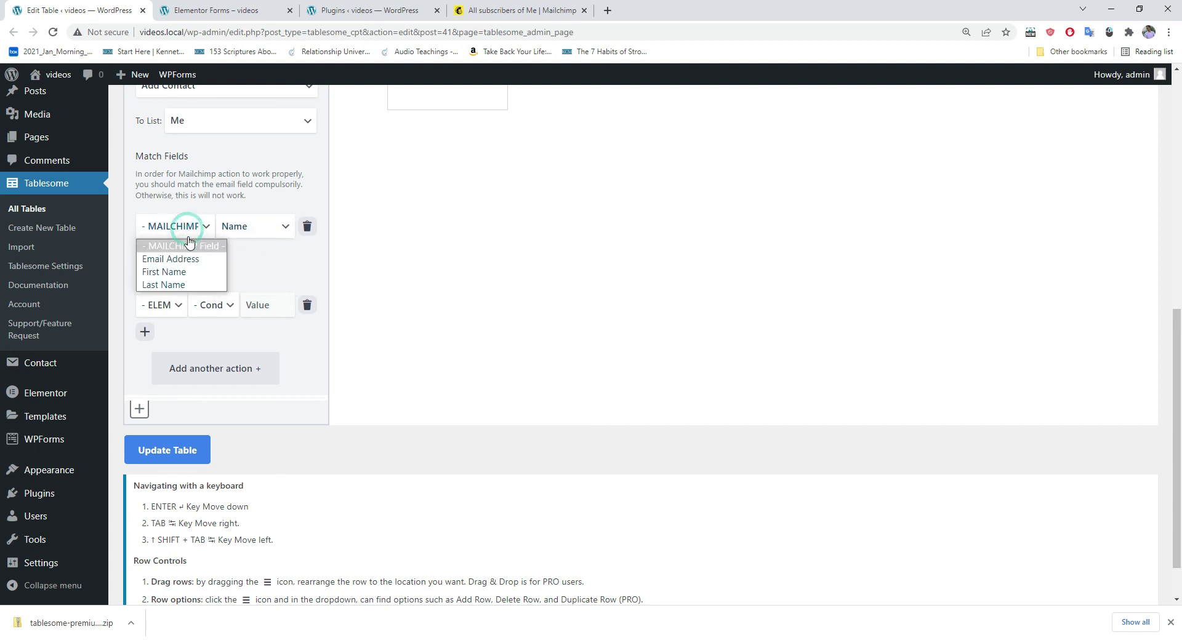
pyautogui.click(177, 273)
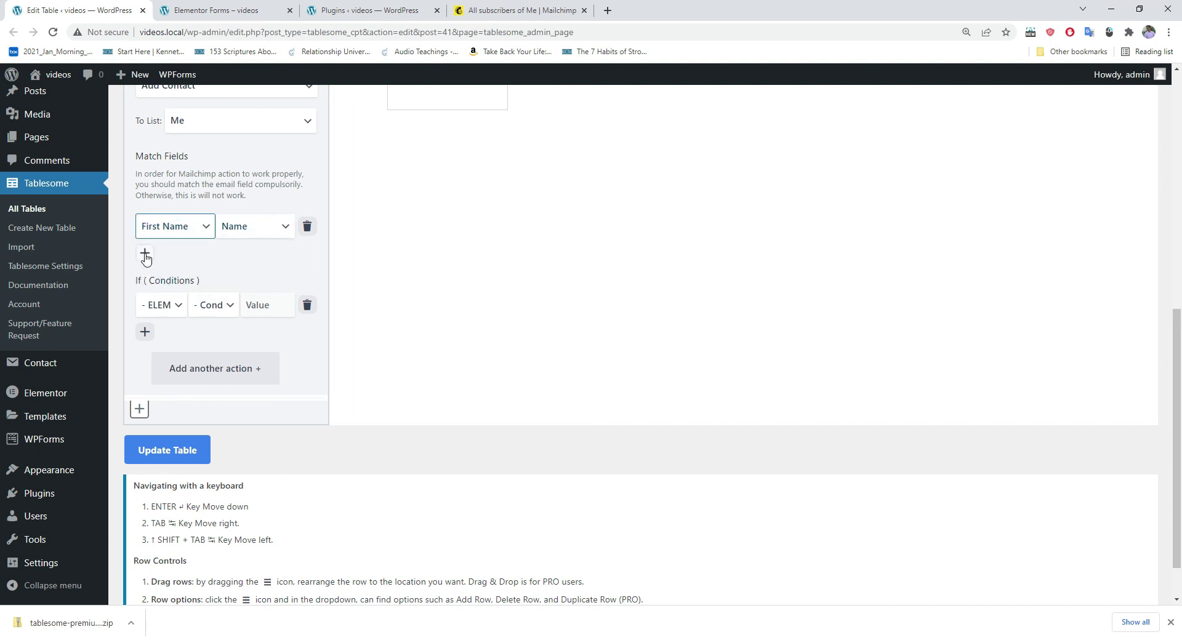
pyautogui.click(145, 254)
pyautogui.click(247, 264)
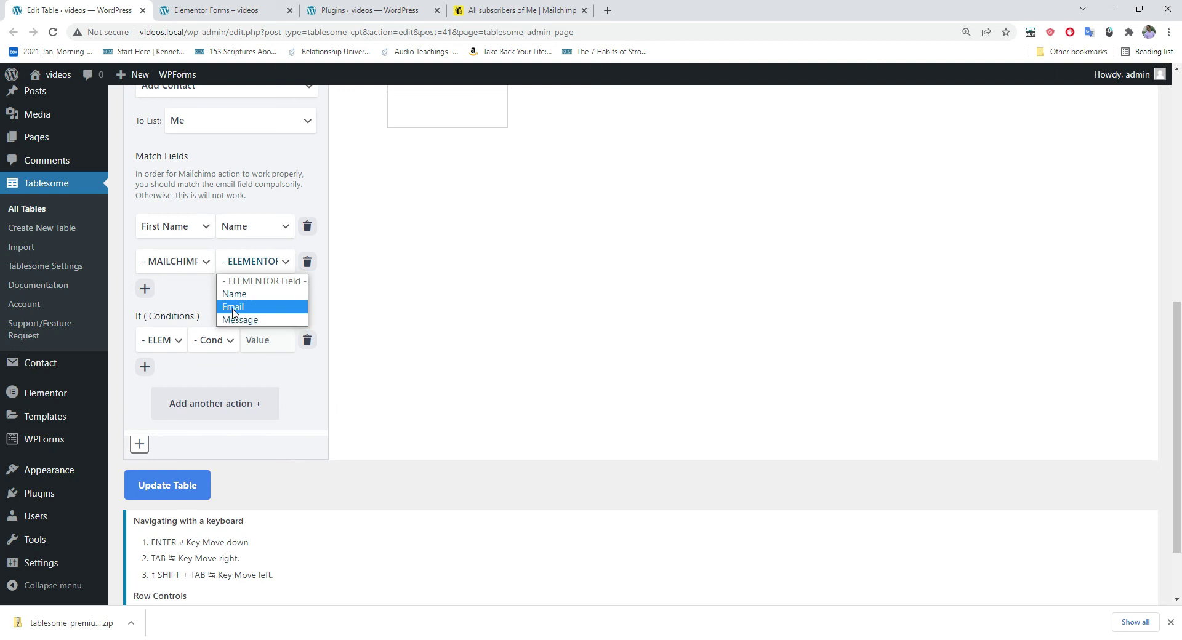
pyautogui.click(241, 308)
pyautogui.click(179, 263)
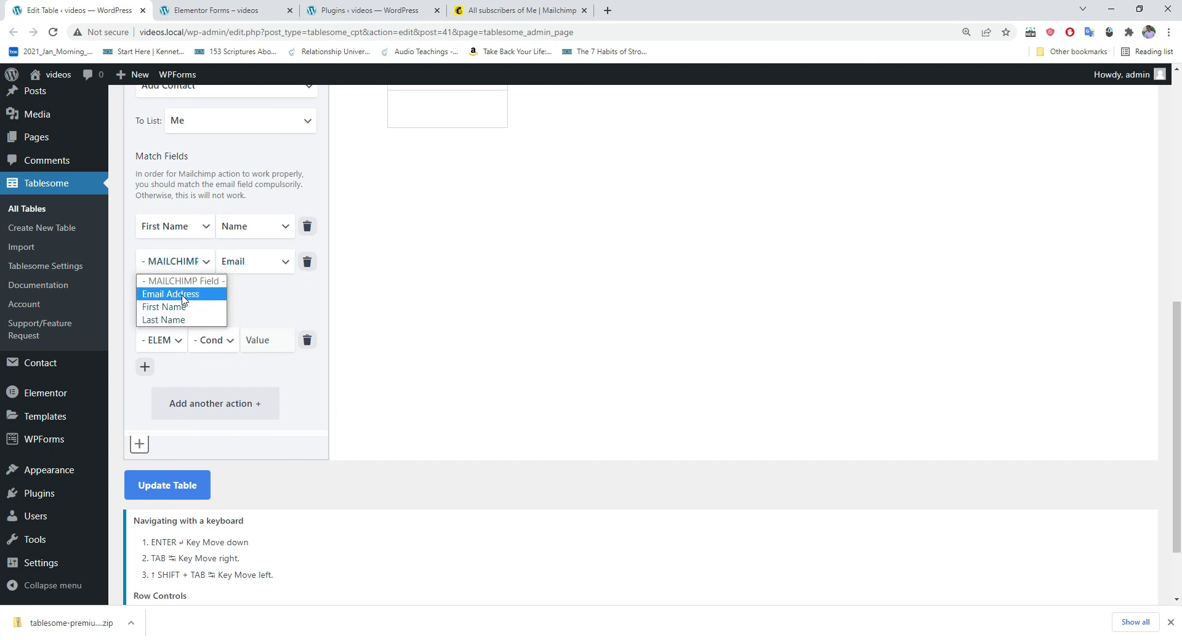
pyautogui.click(183, 295)
# Step: Add a third mapping, Message to Last Name, and save the table with Update Table
pyautogui.click(145, 289)
pyautogui.click(248, 299)
pyautogui.click(250, 356)
pyautogui.click(179, 298)
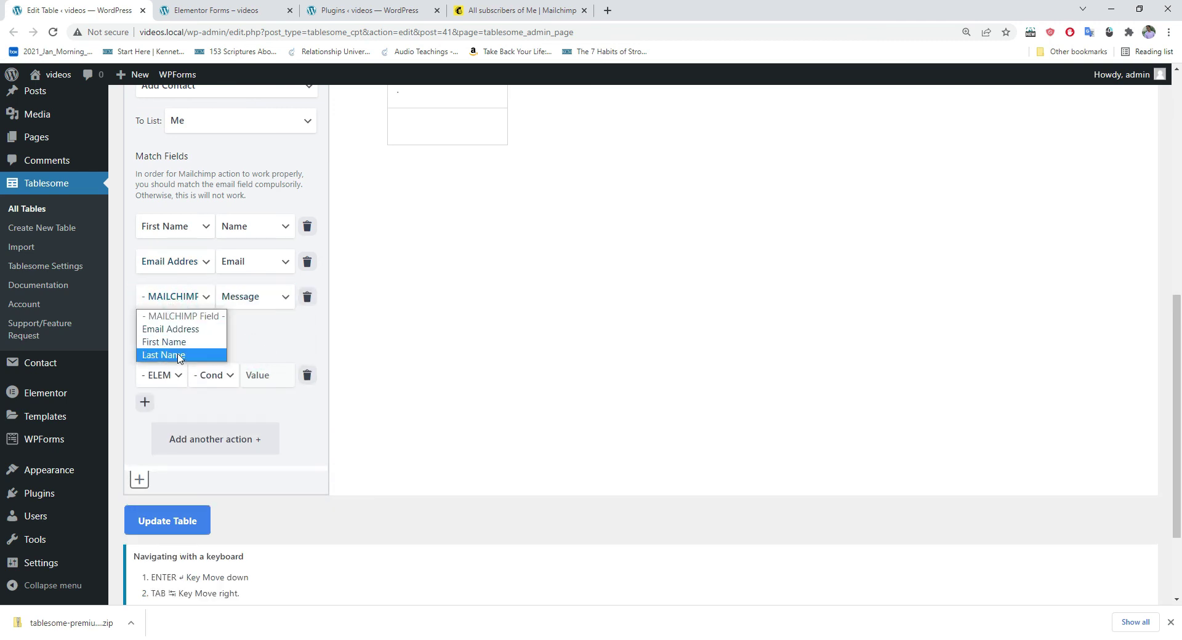
pyautogui.click(178, 357)
pyautogui.scroll(-2, 185, 351)
pyautogui.click(176, 400)
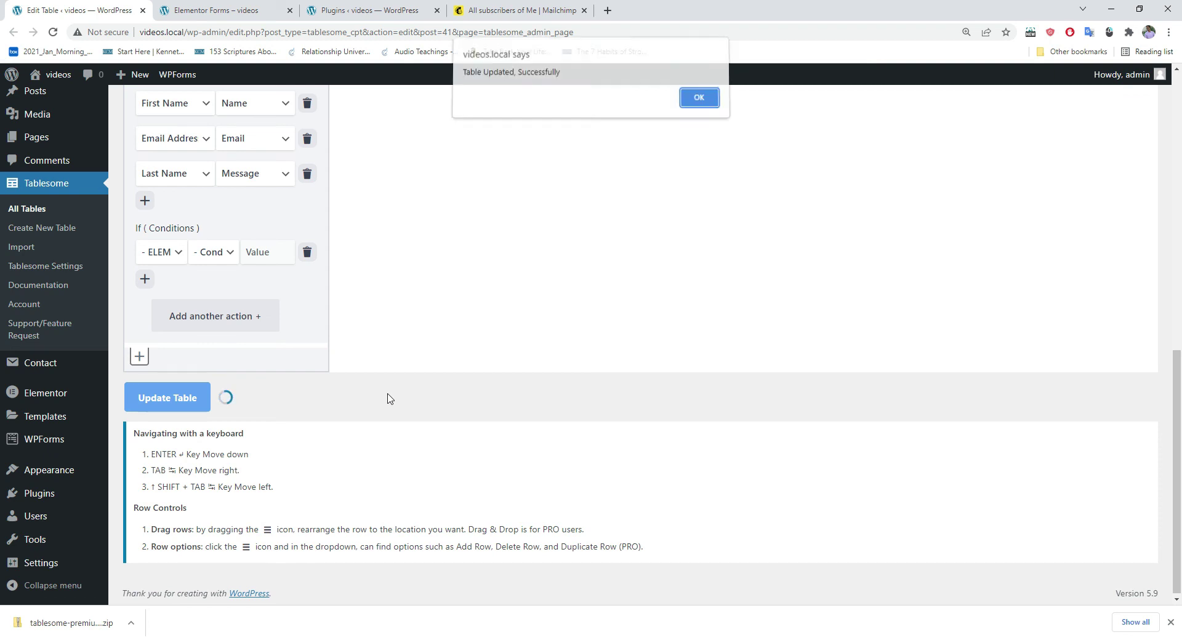
pyautogui.click(698, 103)
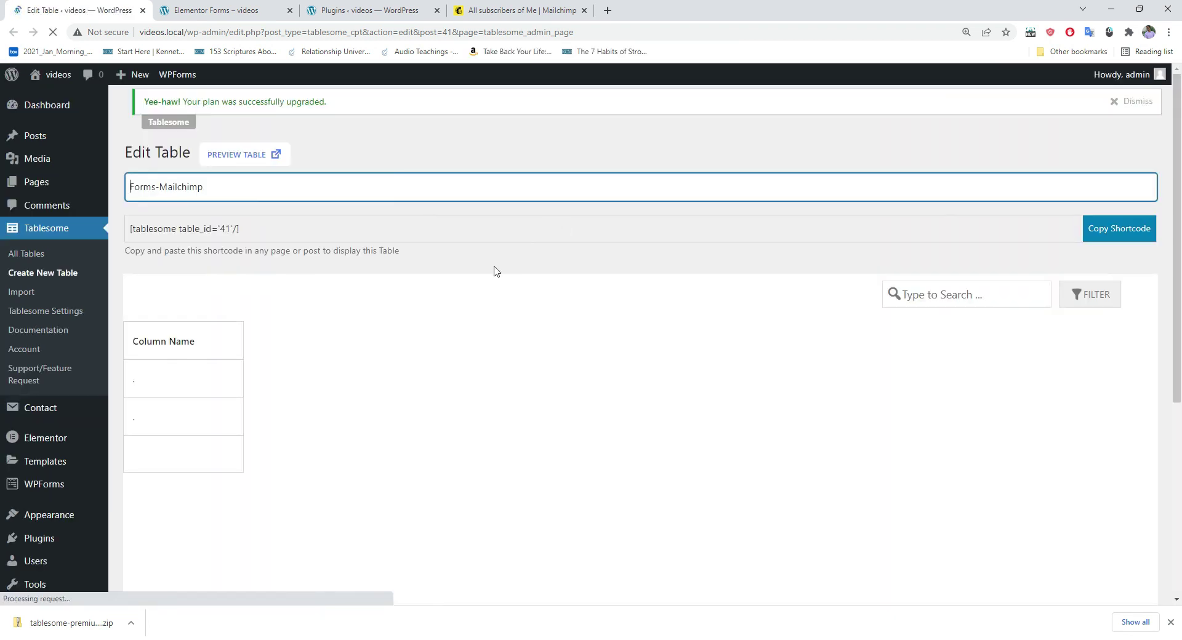
# Step: Submit the Elementor form with name elementor, a test email and message forms
pyautogui.click(249, 12)
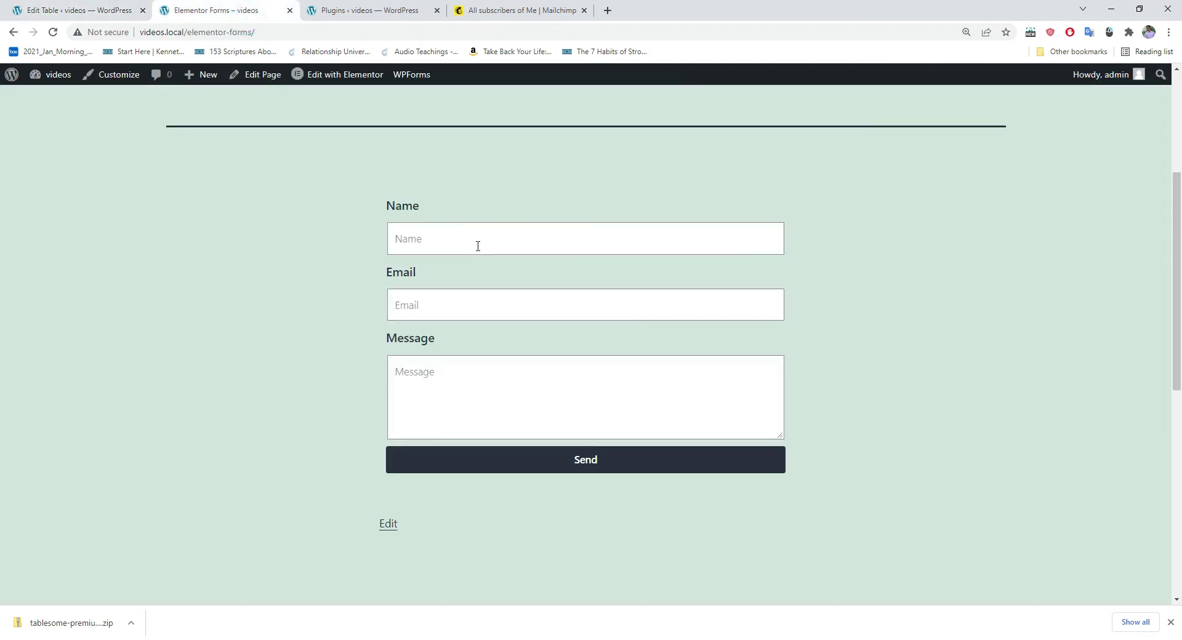
pyautogui.click(438, 241)
pyautogui.write('elementor')
pyautogui.click(416, 296)
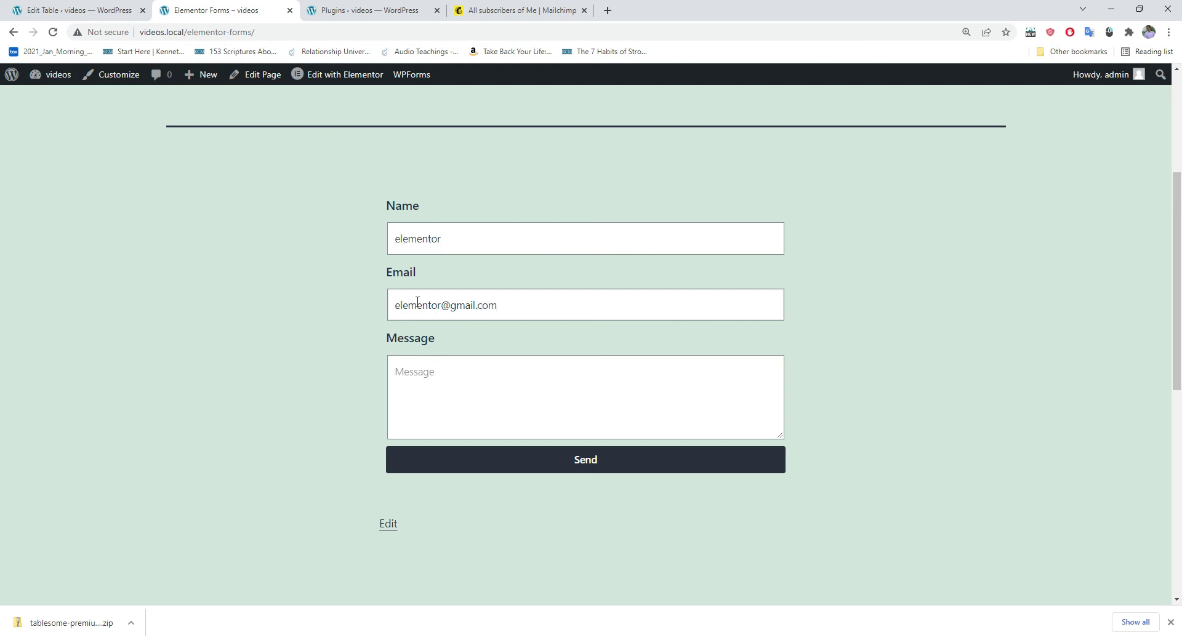
pyautogui.click(481, 372)
pyautogui.write('forms')
pyautogui.click(510, 458)
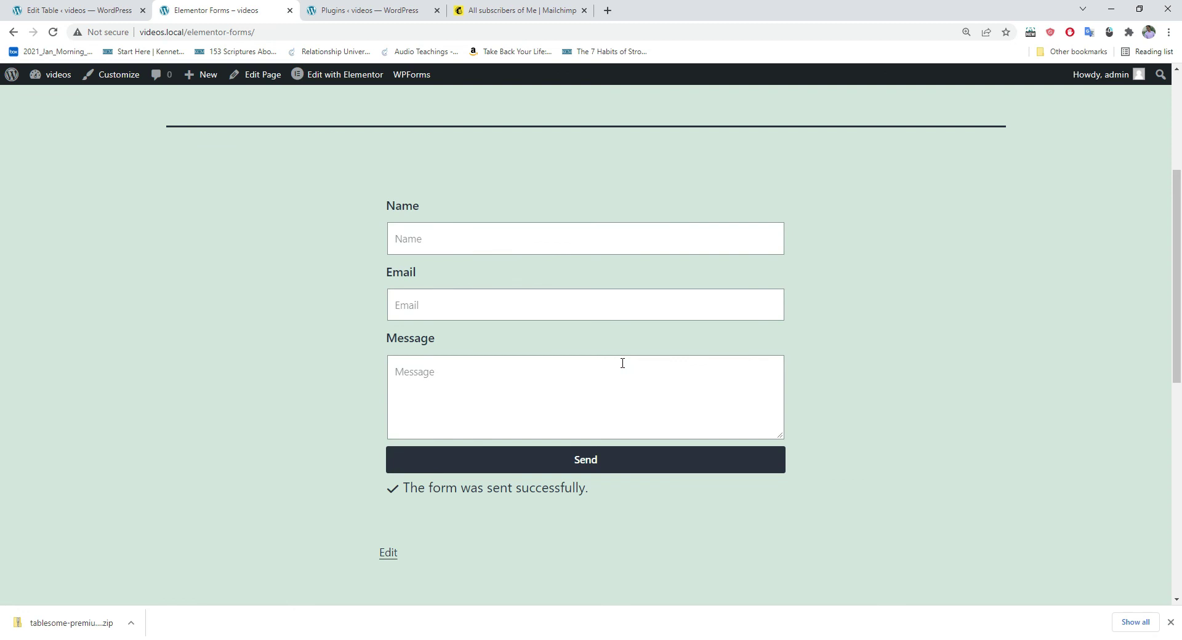
pyautogui.scroll(-2, 622, 363)
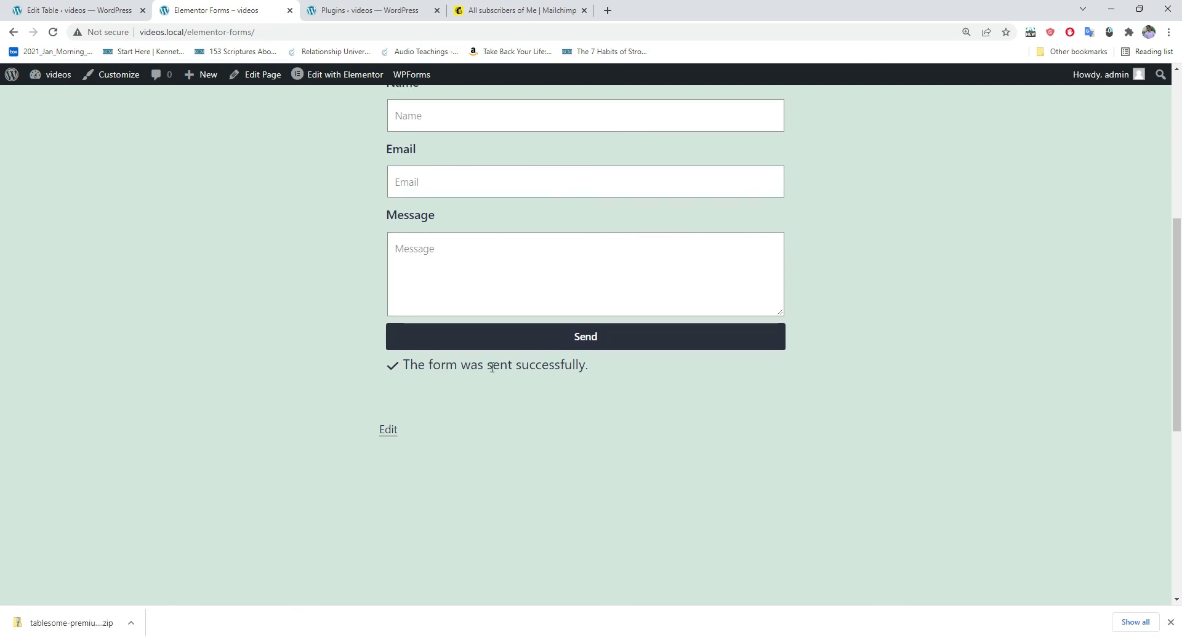
# Step: Reload Mailchimp's All contacts list to show the new elementor contact at the top
pyautogui.click(499, 13)
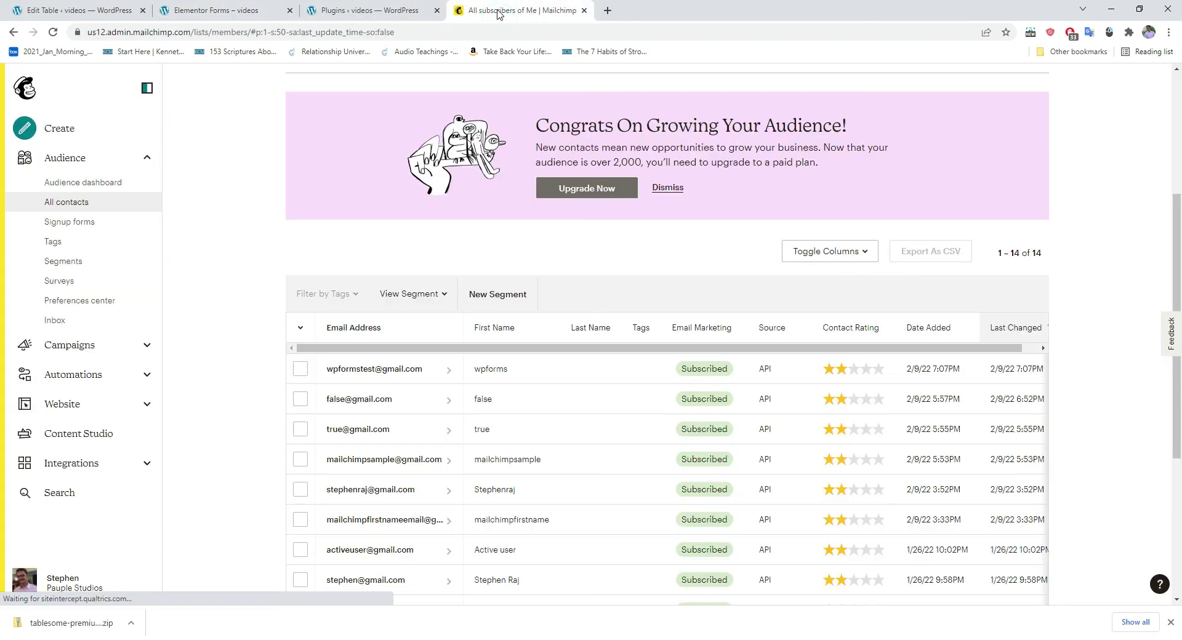
pyautogui.click(53, 32)
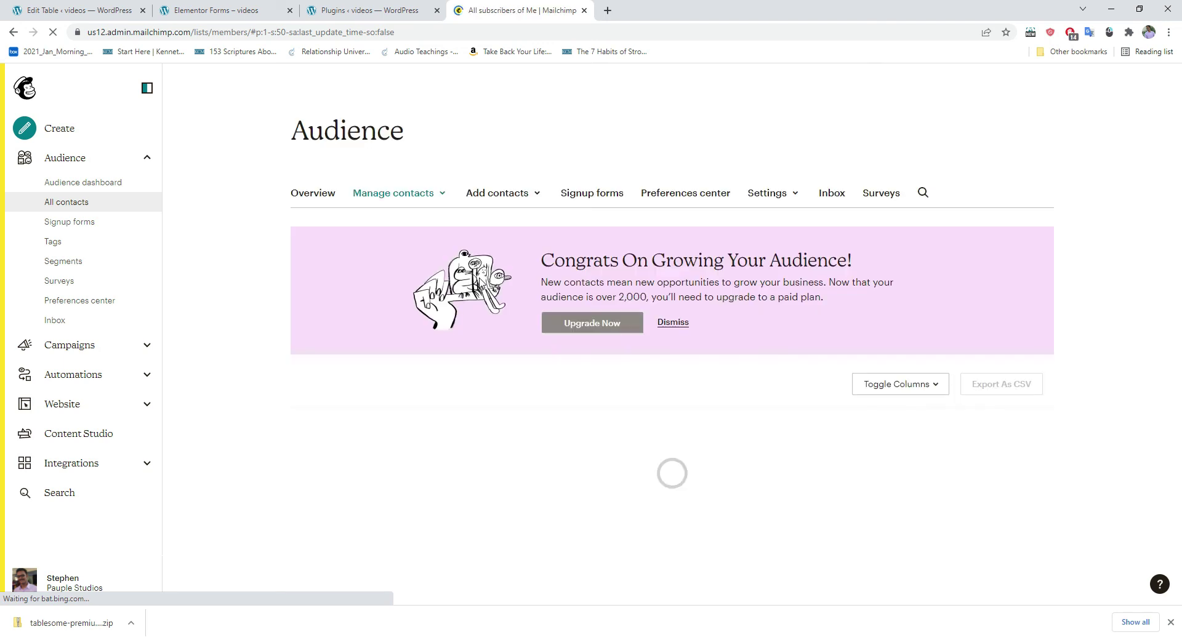
pyautogui.scroll(-4, 480, 277)
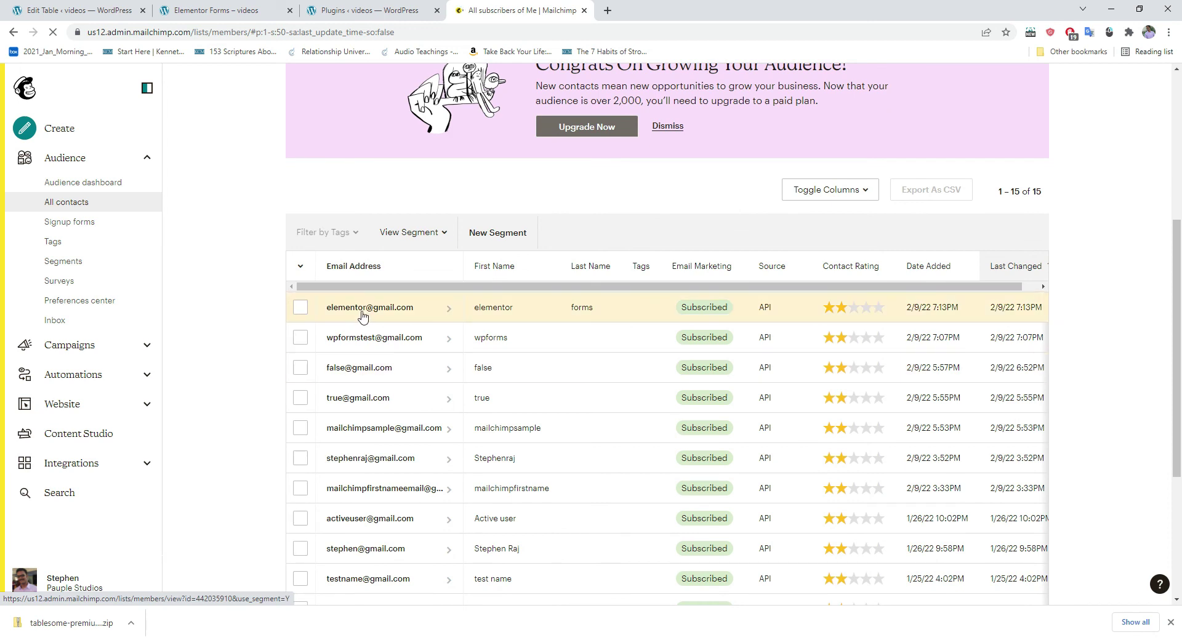